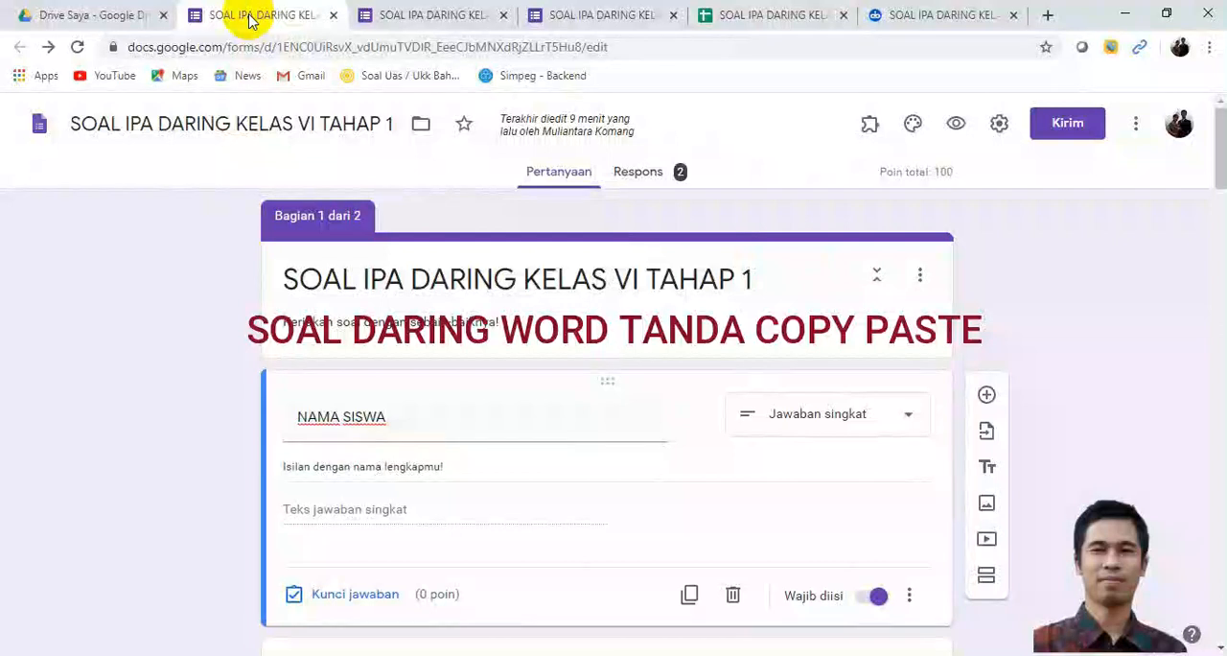
# Step: Look through the open tabs showing the form's submission confirmation, the scored answers, the response spreadsheet and the remaining SOAL IPA DARING page
pyautogui.click(463, 19)
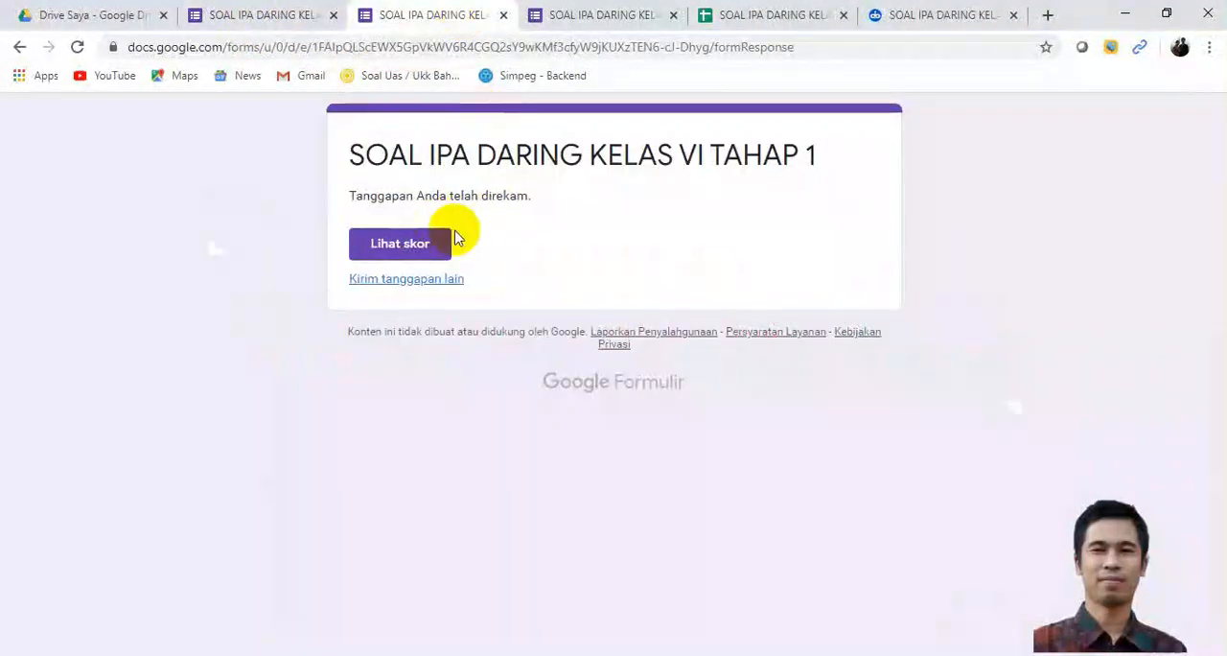
pyautogui.click(599, 21)
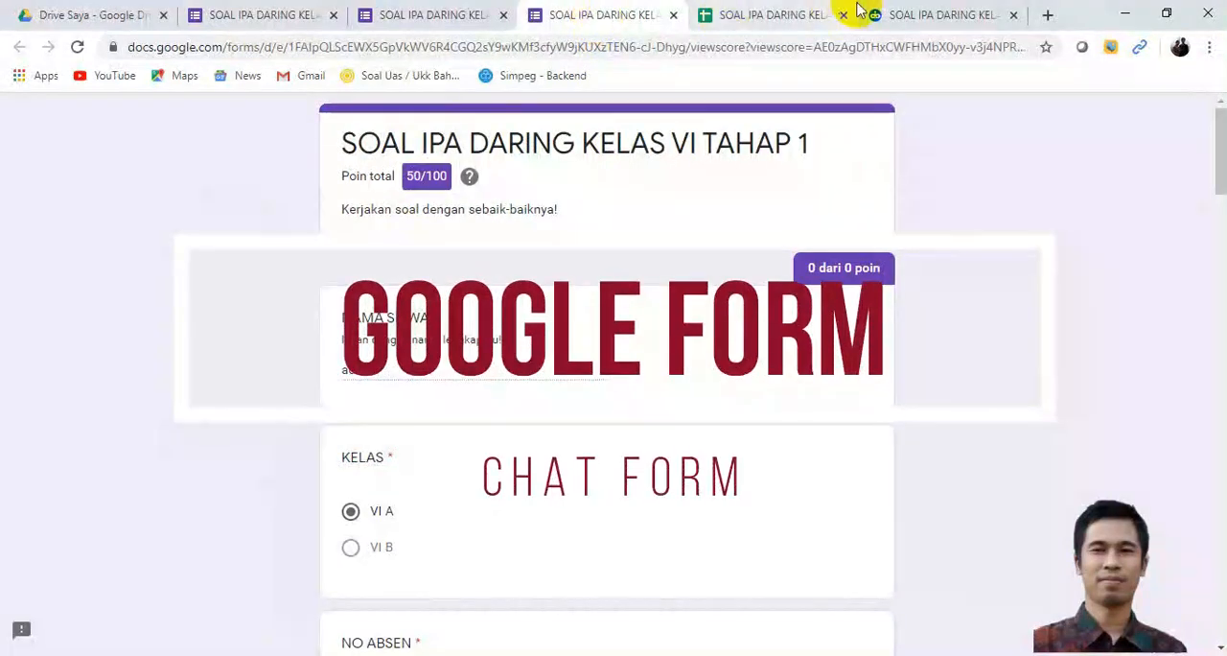
pyautogui.click(806, 21)
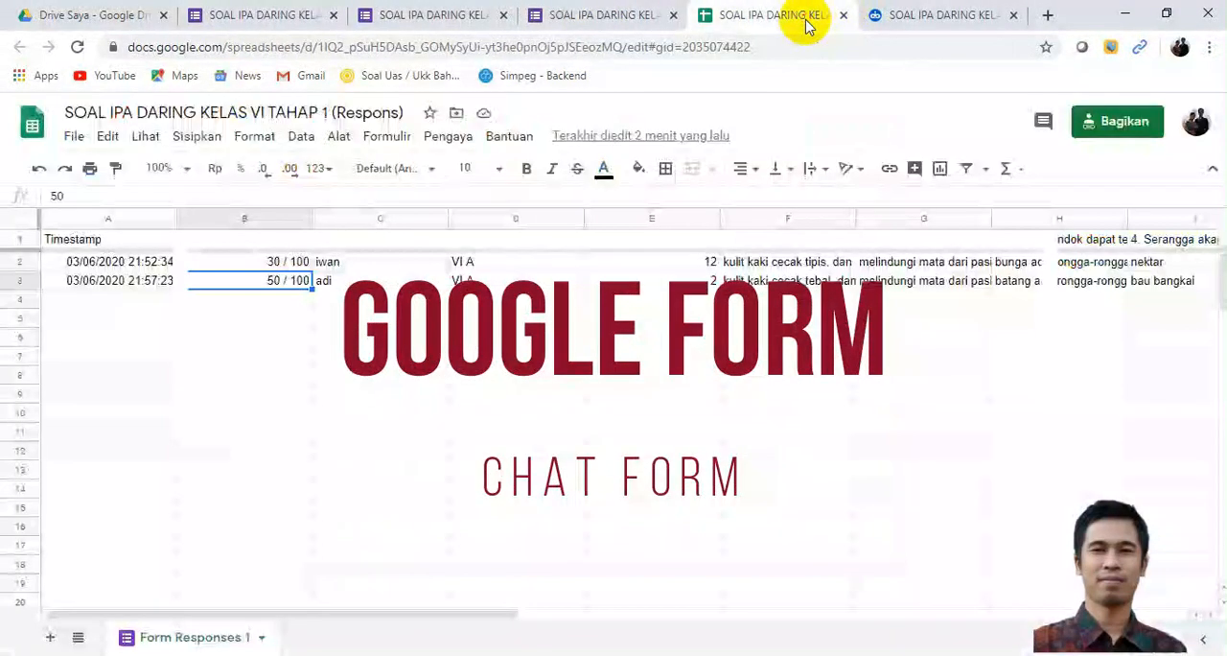
pyautogui.click(926, 27)
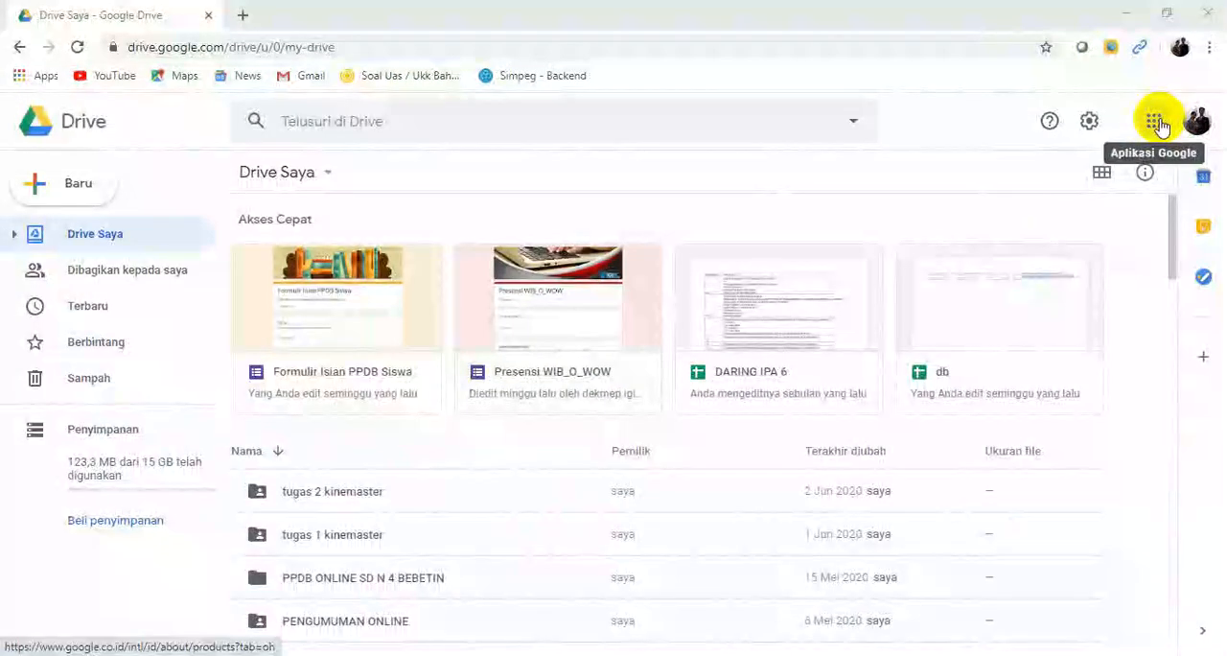
# Step: Open Google Drive and create a new folder named SOAL IPA DARING 1 KELAS VI in My Drive
pyautogui.click(1157, 122)
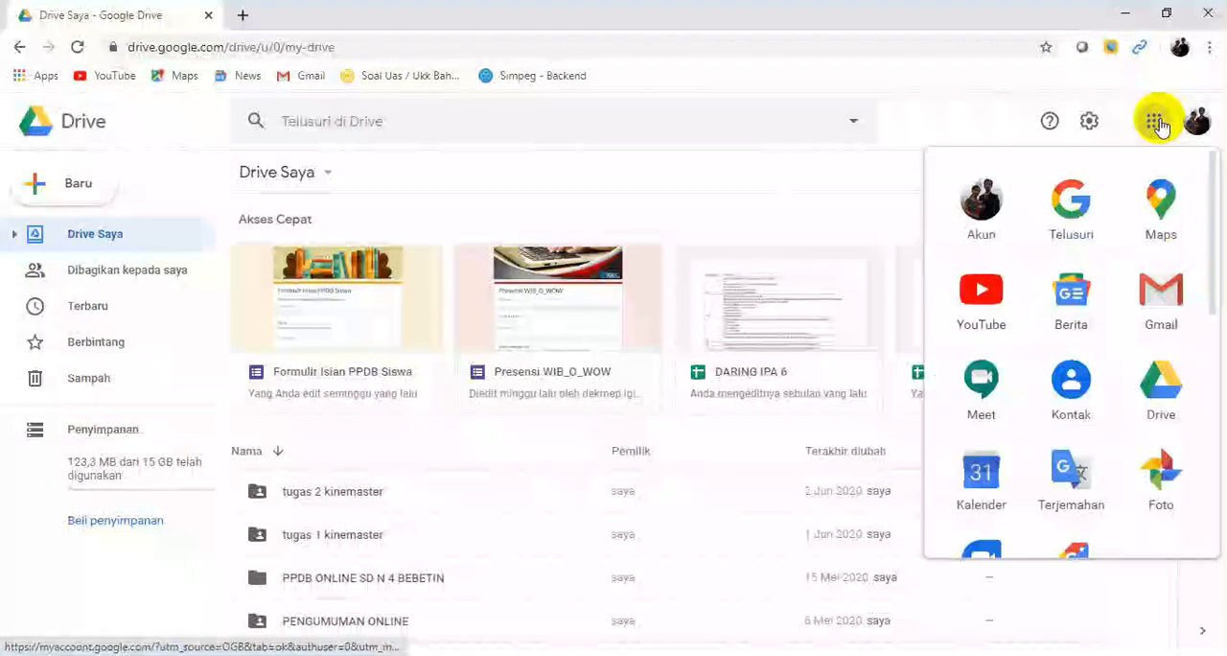
pyautogui.click(1162, 393)
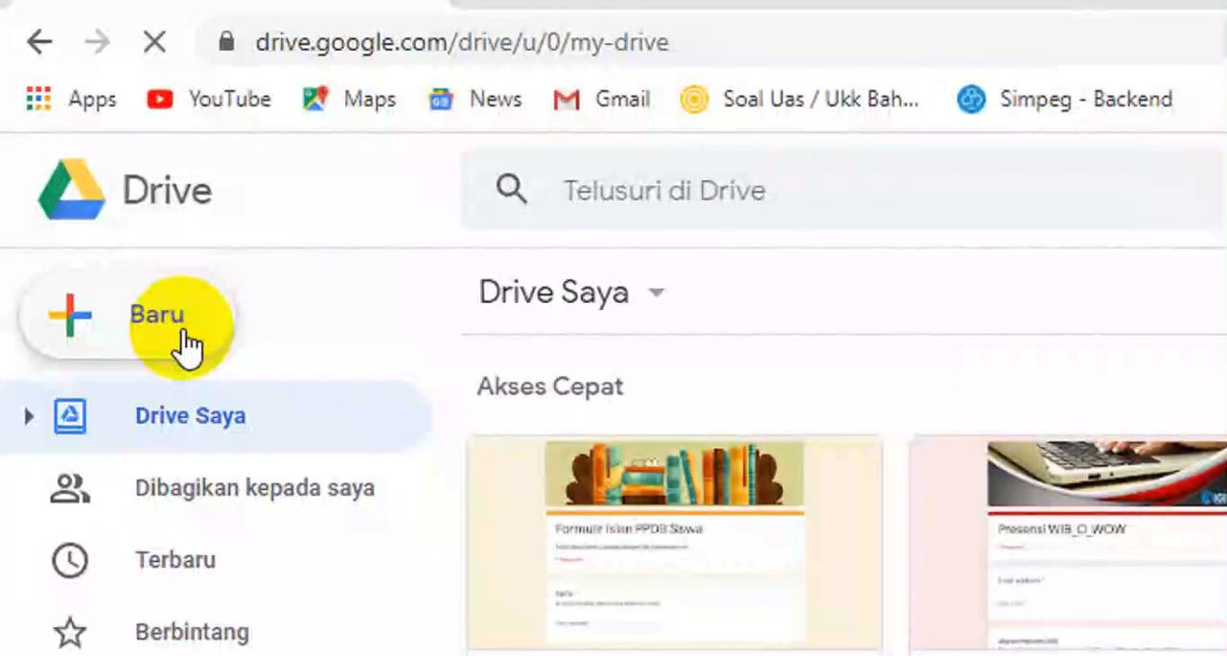
pyautogui.click(92, 197)
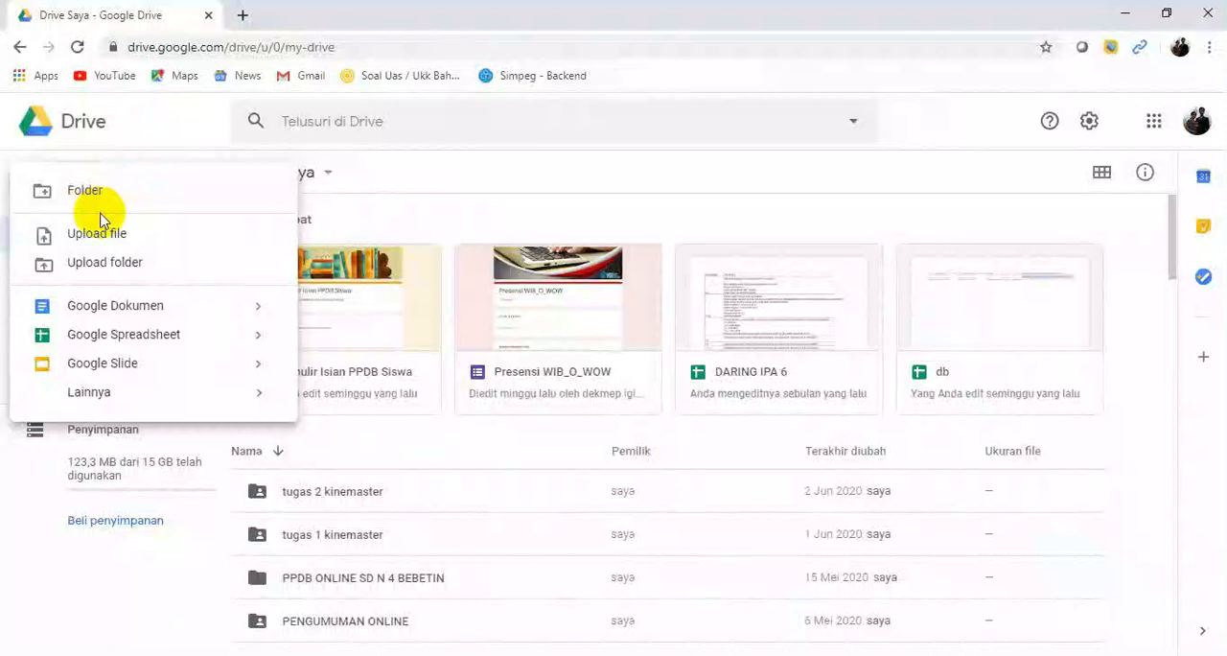
pyautogui.click(90, 195)
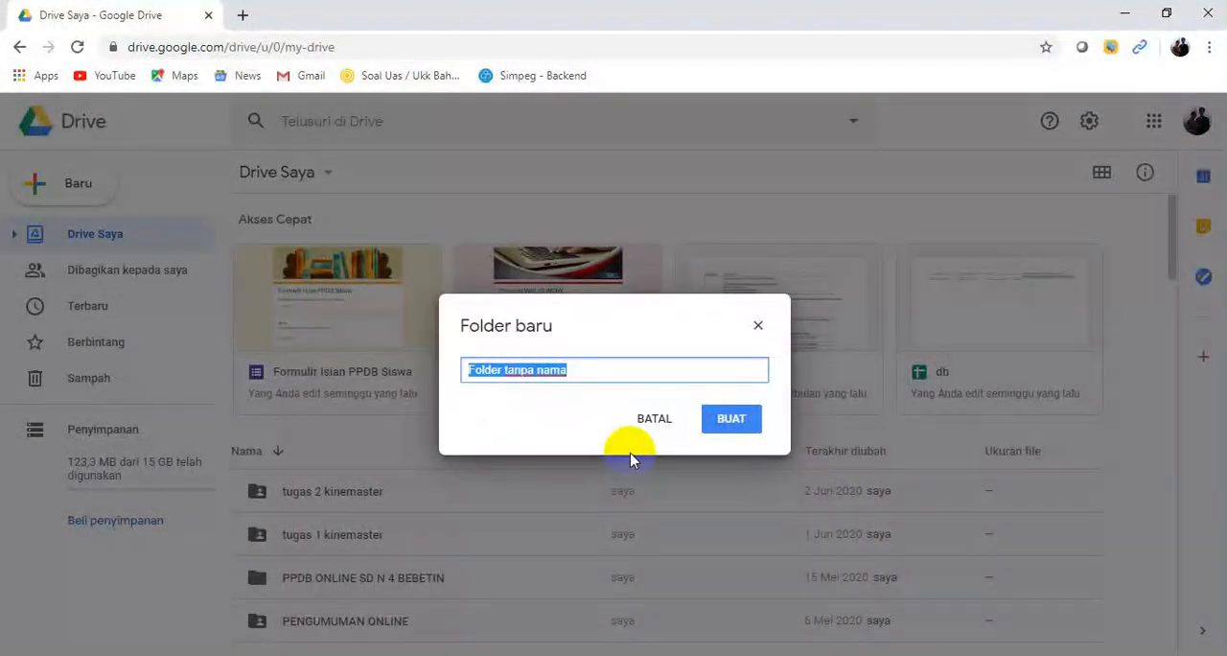
pyautogui.click(729, 419)
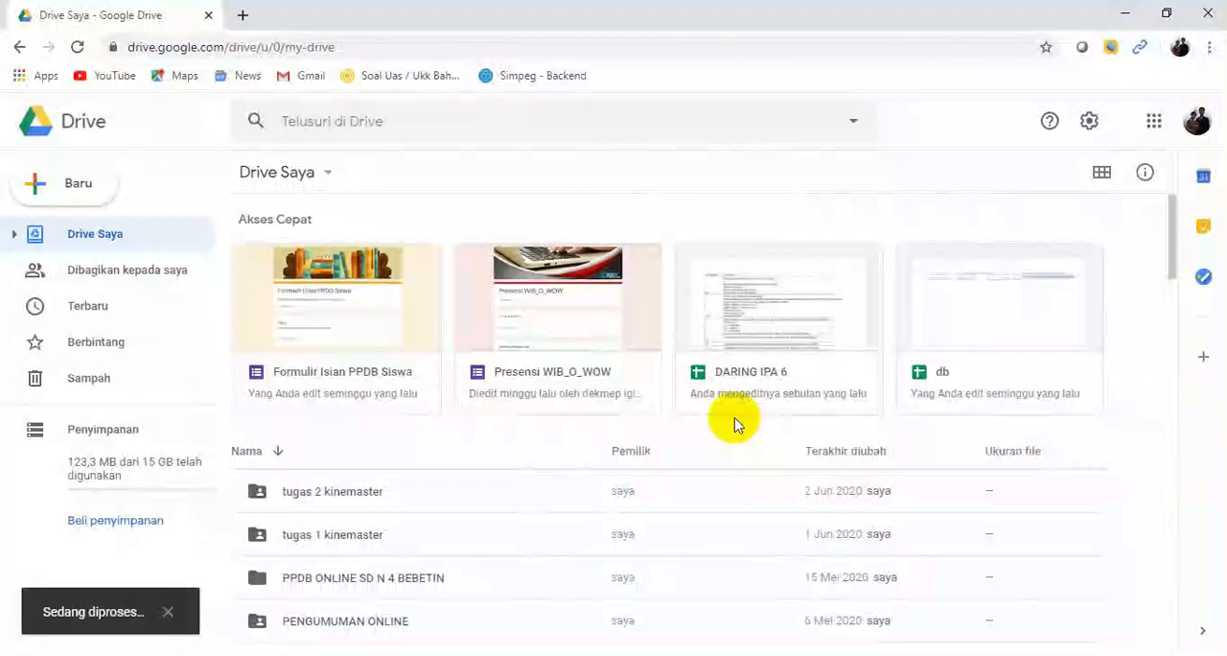
# Step: Open the SOAL IPA DARING 1 KELAS VI folder and upload the Word file SOAL IPA KELAS VI from Documents into it
pyautogui.scroll(-2, 157, 463)
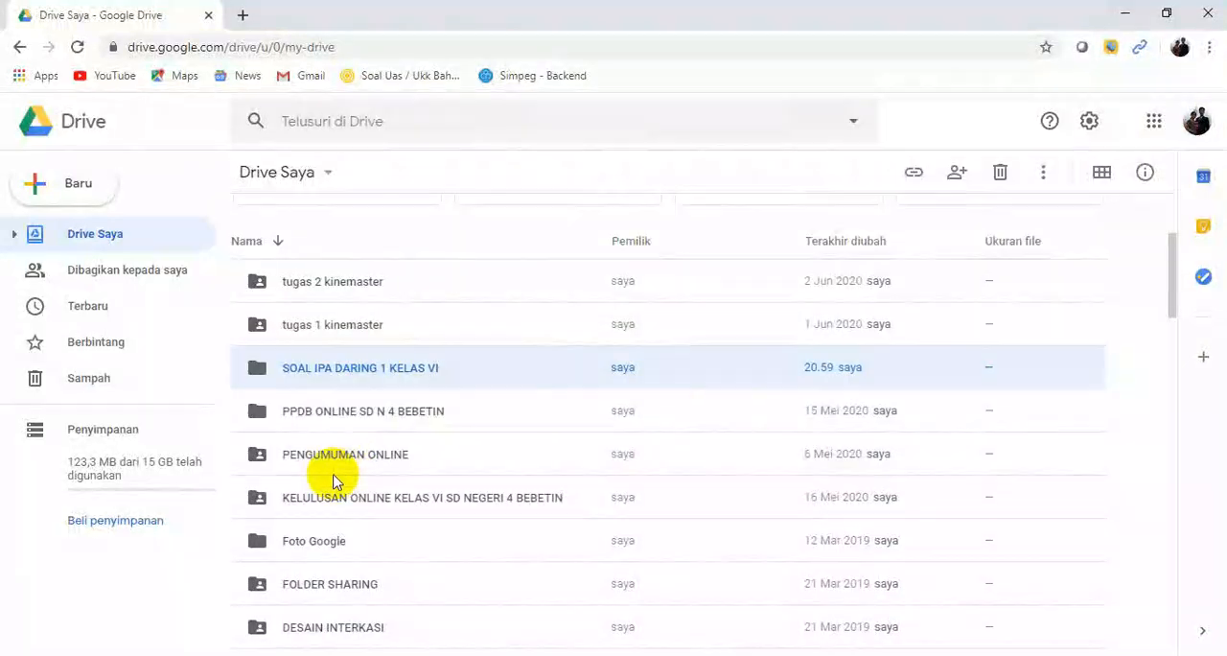
pyautogui.doubleClick(369, 370)
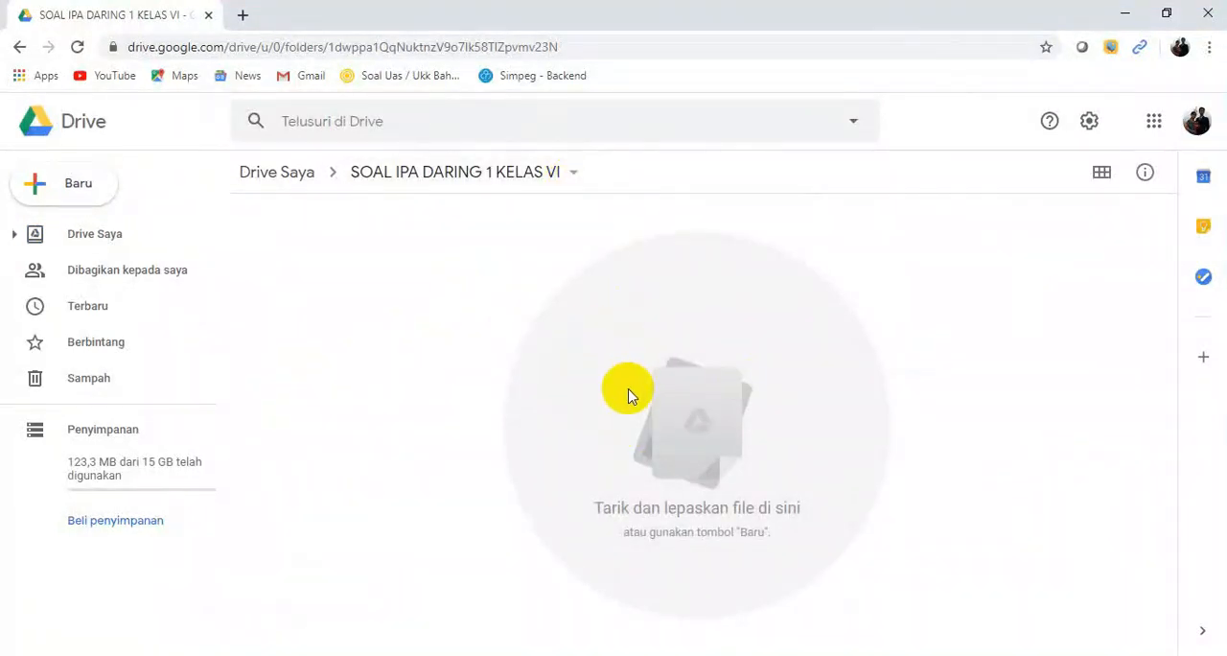
pyautogui.rightClick(606, 341)
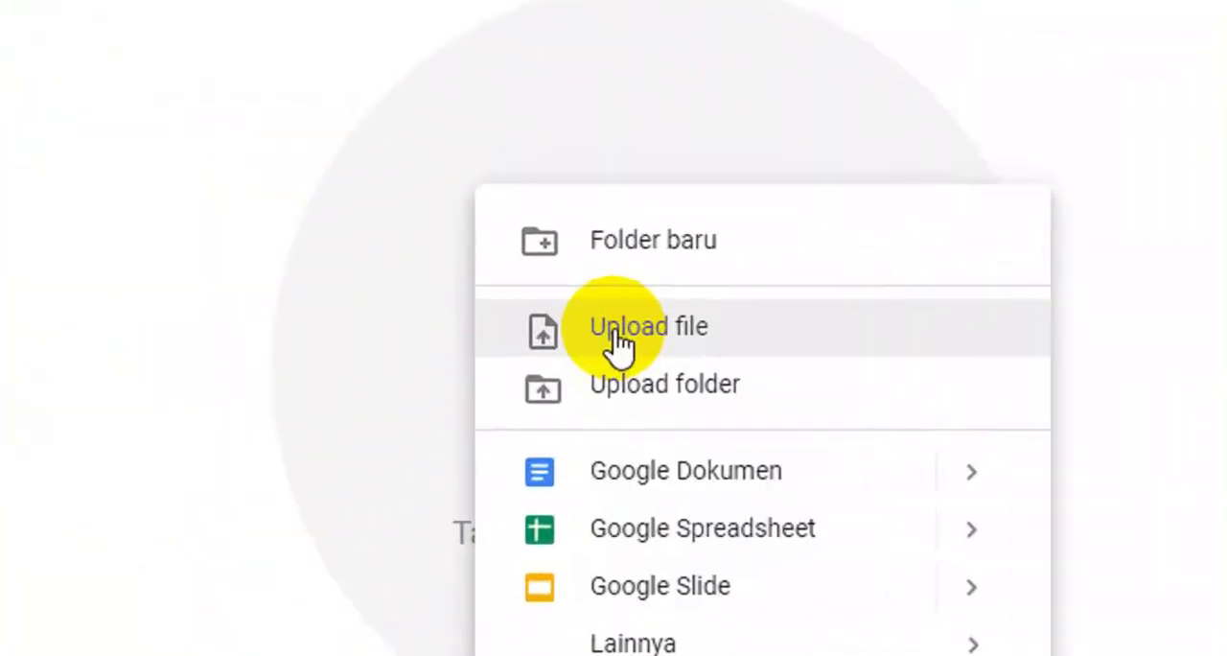
pyautogui.click(614, 329)
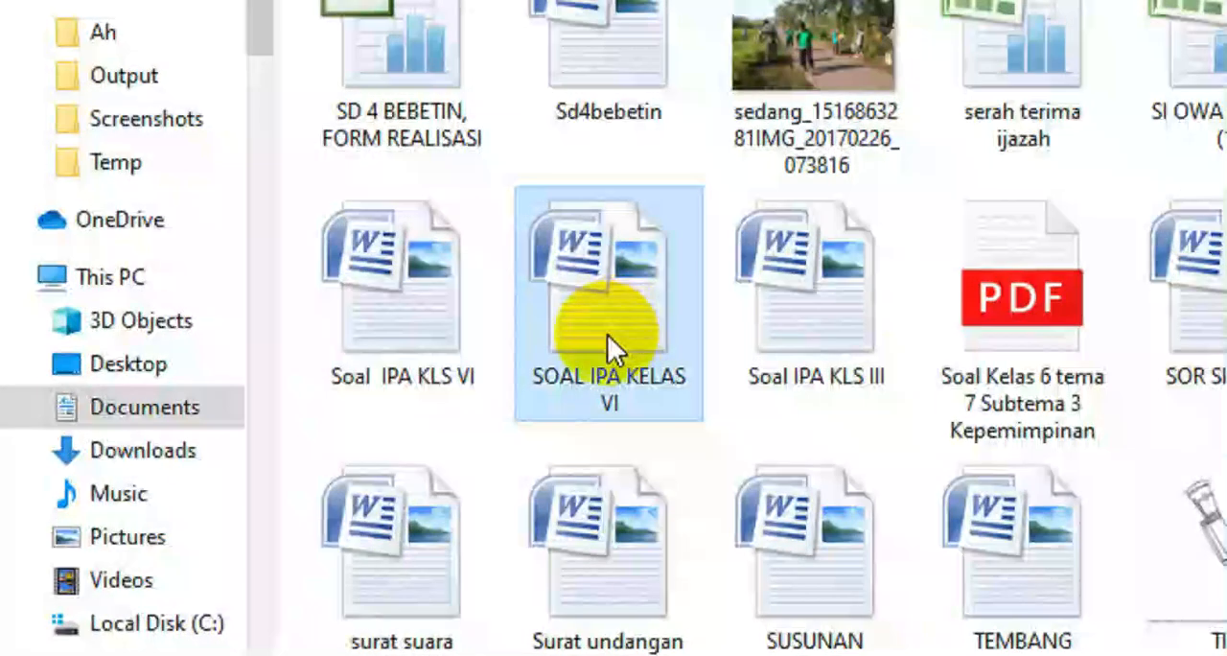
pyautogui.doubleClick(607, 334)
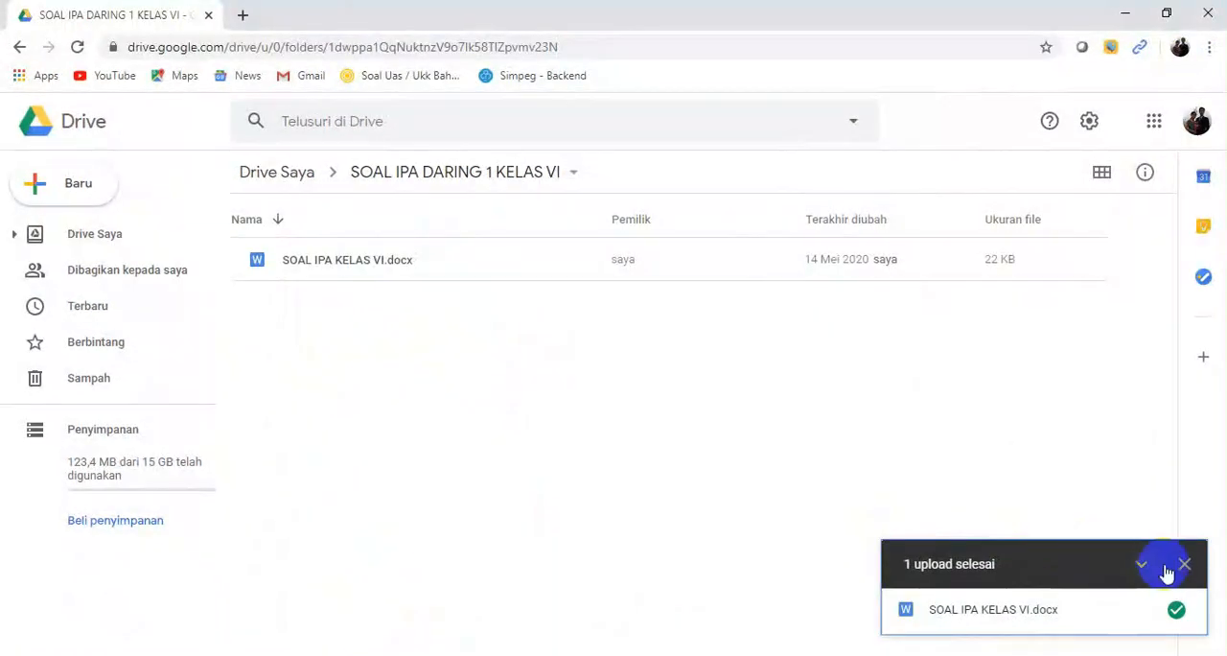
pyautogui.click(1185, 564)
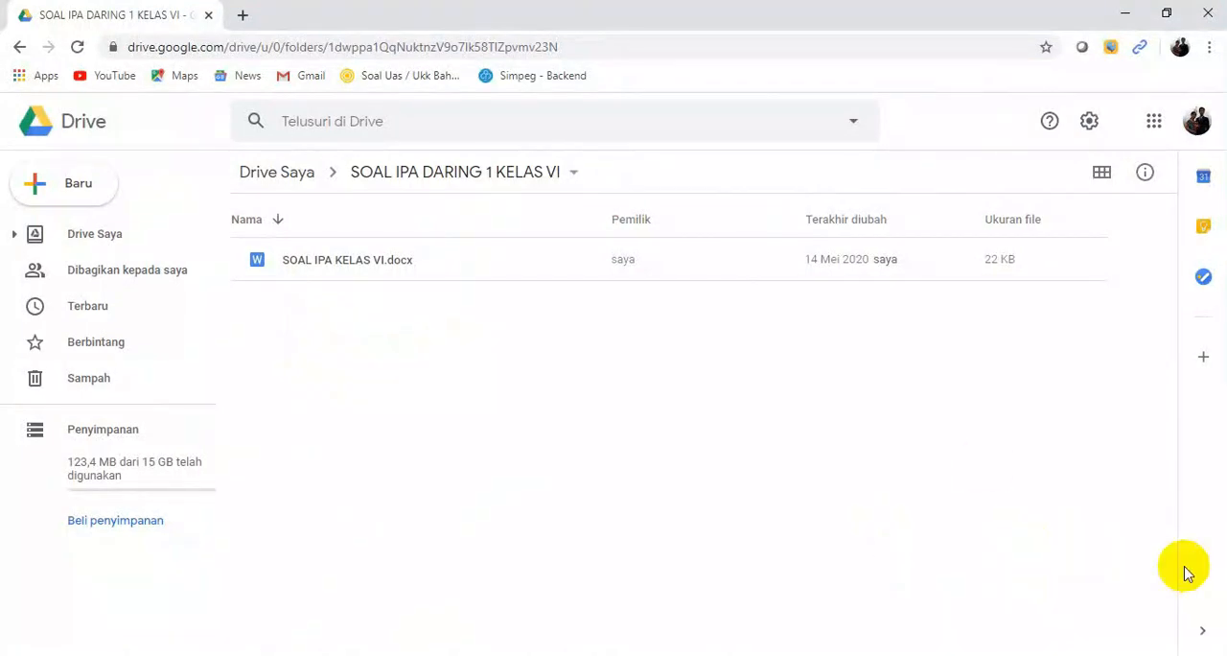
# Step: Open SOAL IPA KELAS VI.docx for editing in Google Docs and remove the numbers before the first two questions
pyautogui.doubleClick(336, 268)
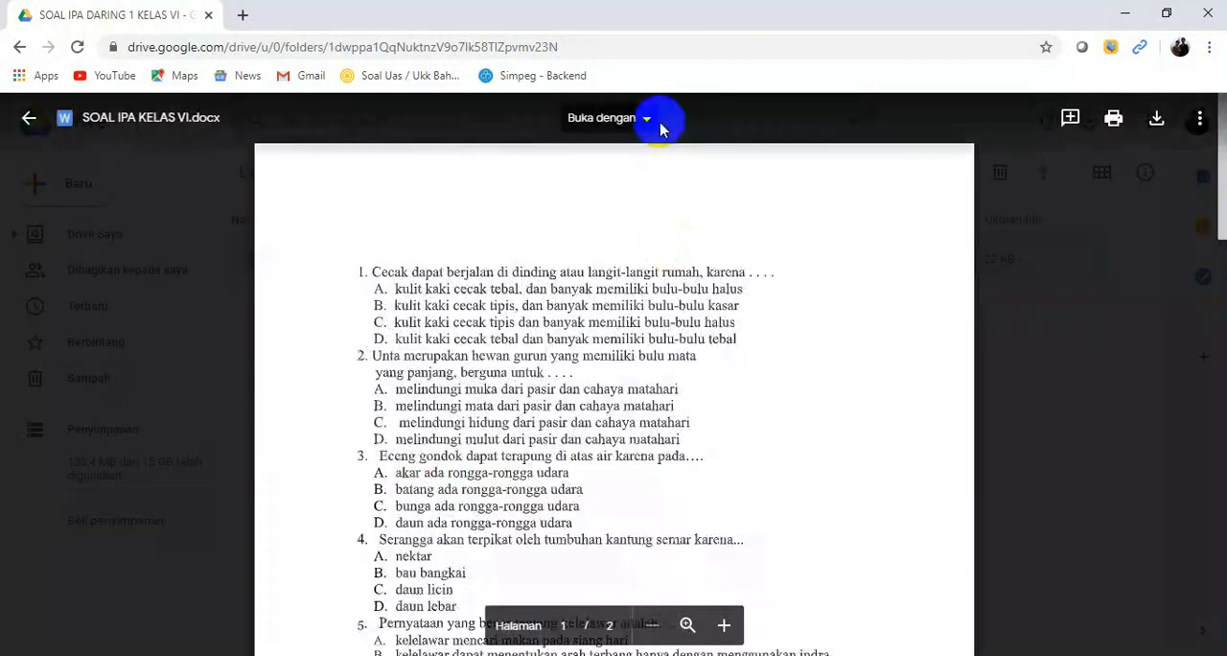
pyautogui.click(650, 125)
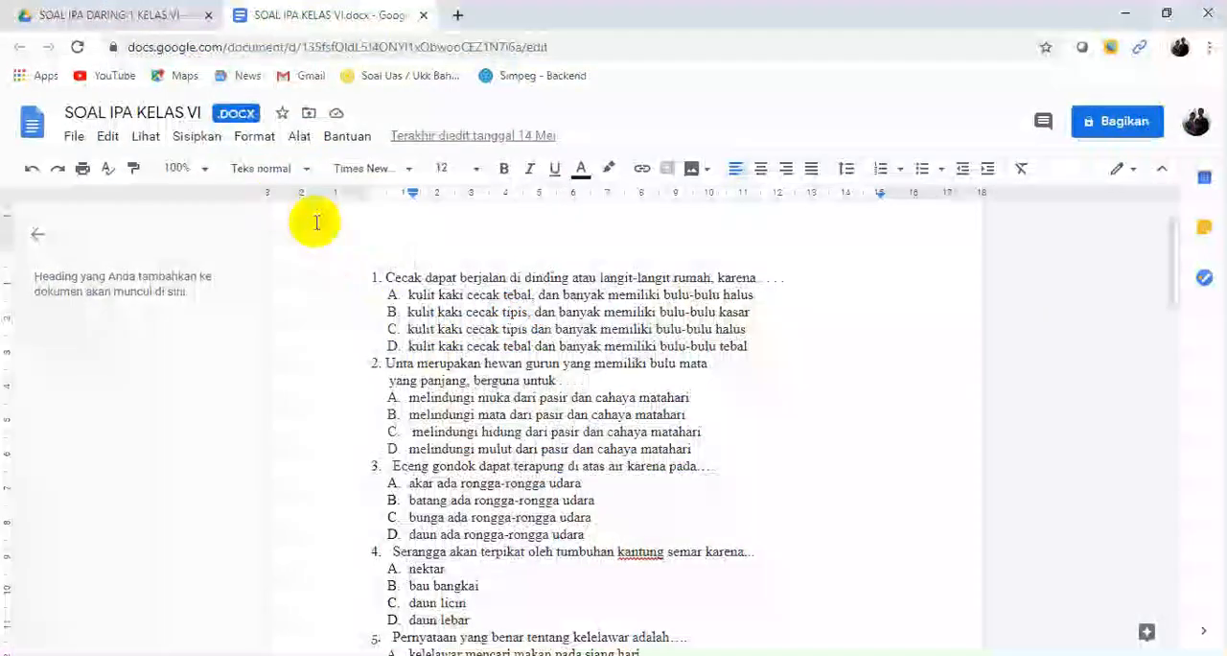
pyautogui.click(414, 280)
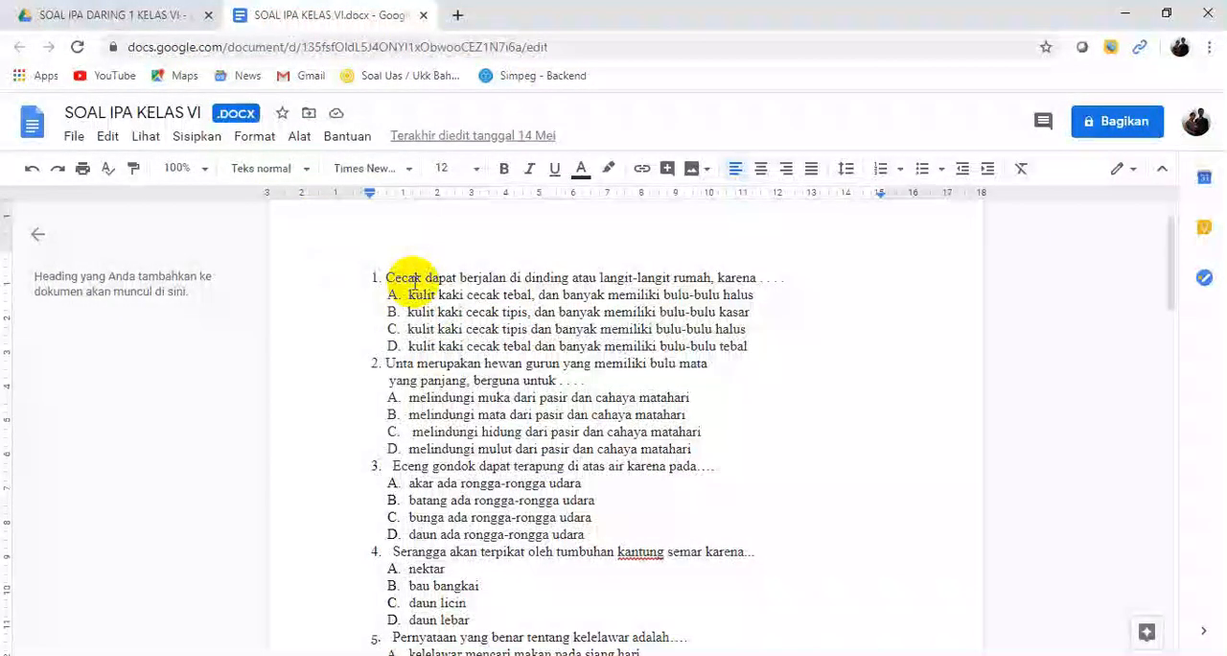
pyautogui.press('BackSpace')
pyautogui.press('BackSpace')
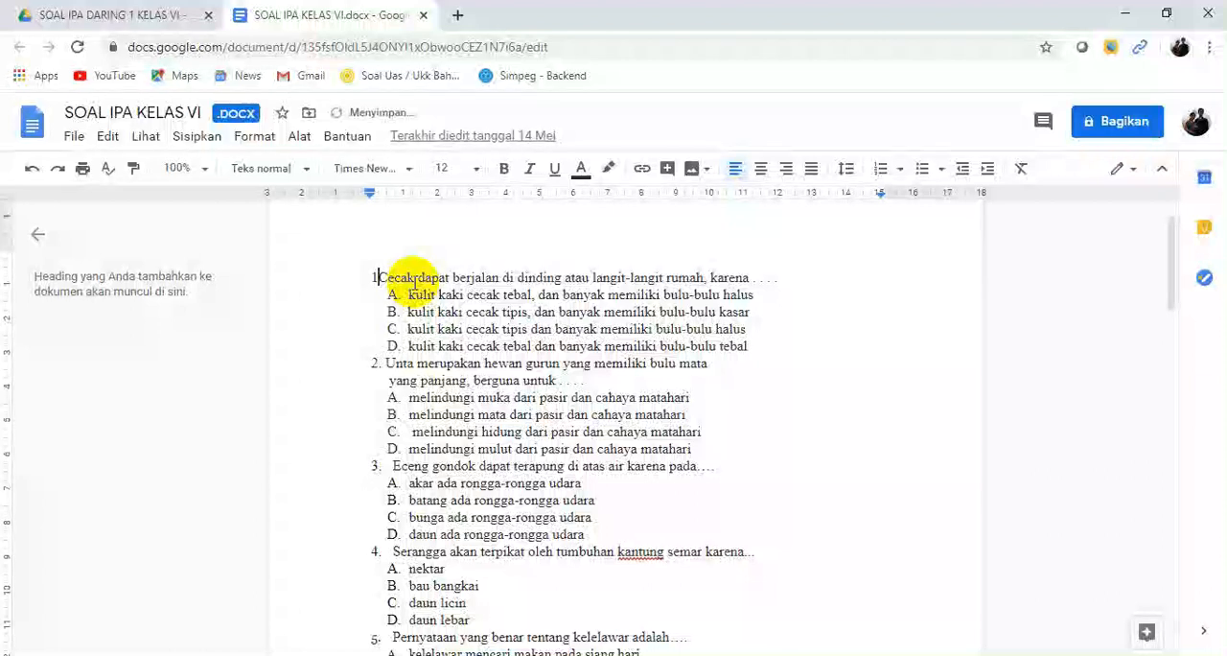
pyautogui.click(387, 368)
pyautogui.press('BackSpace')
pyautogui.press('BackSpace')
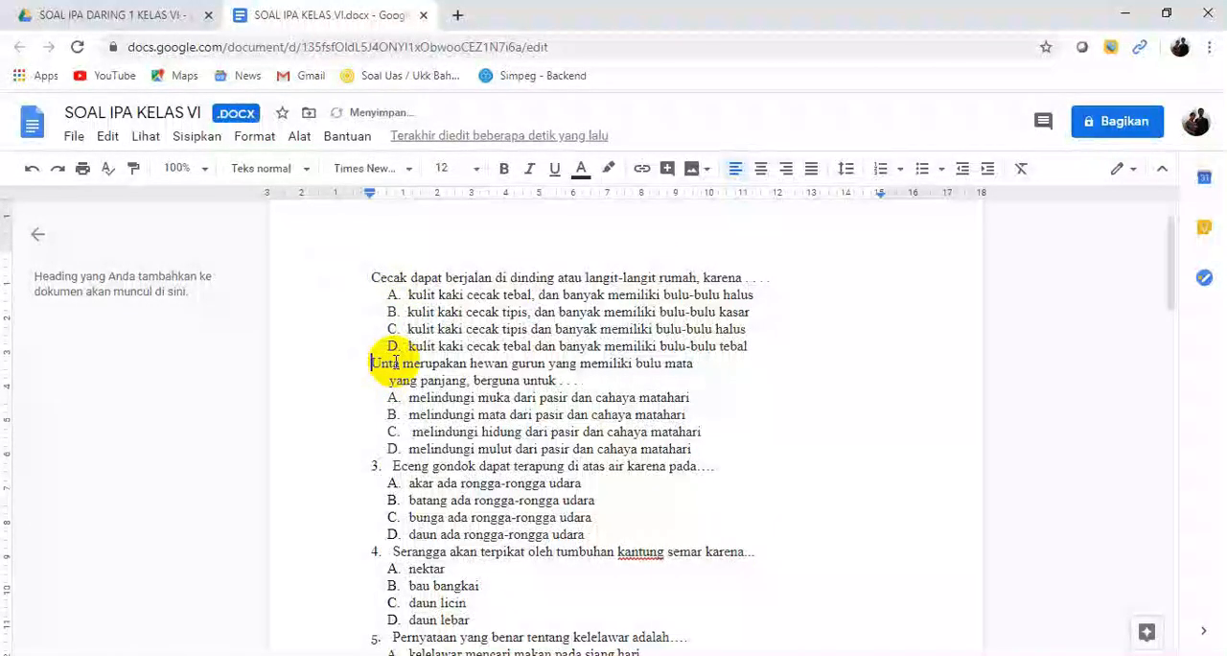
# Step: Remove the numbering from the remaining questions, through the last one about ovovivipar animals, keeping the lettered answer options
pyautogui.scroll(-3, 383, 412)
pyautogui.click(375, 482)
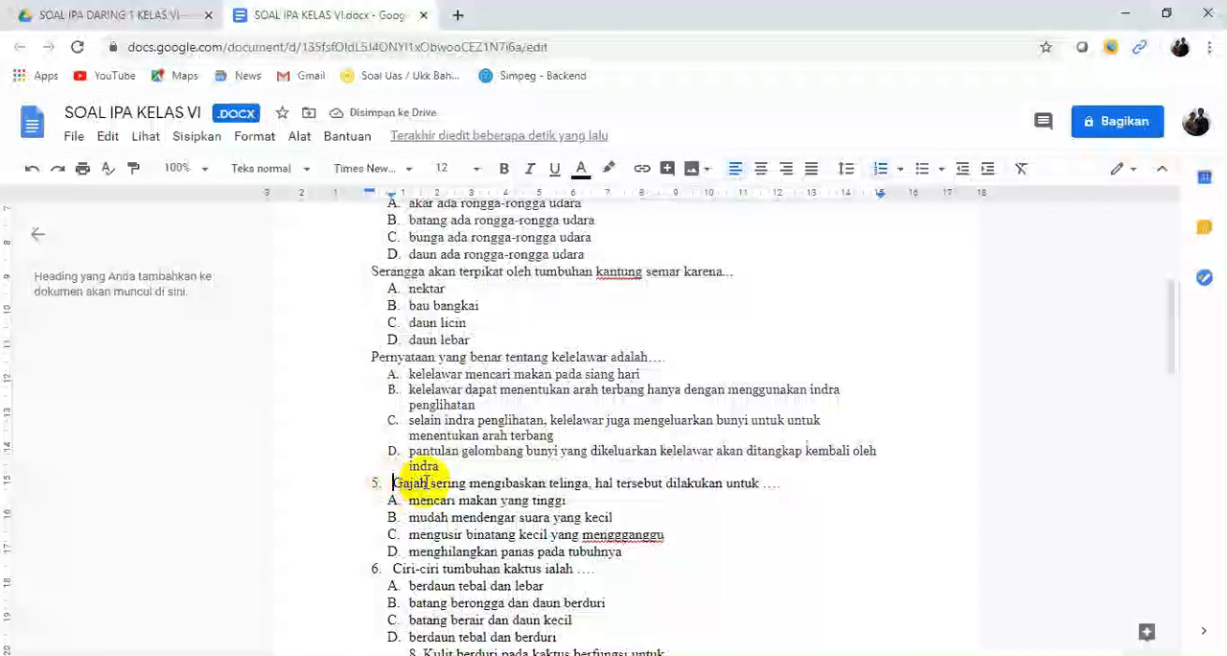
pyautogui.press('BackSpace')
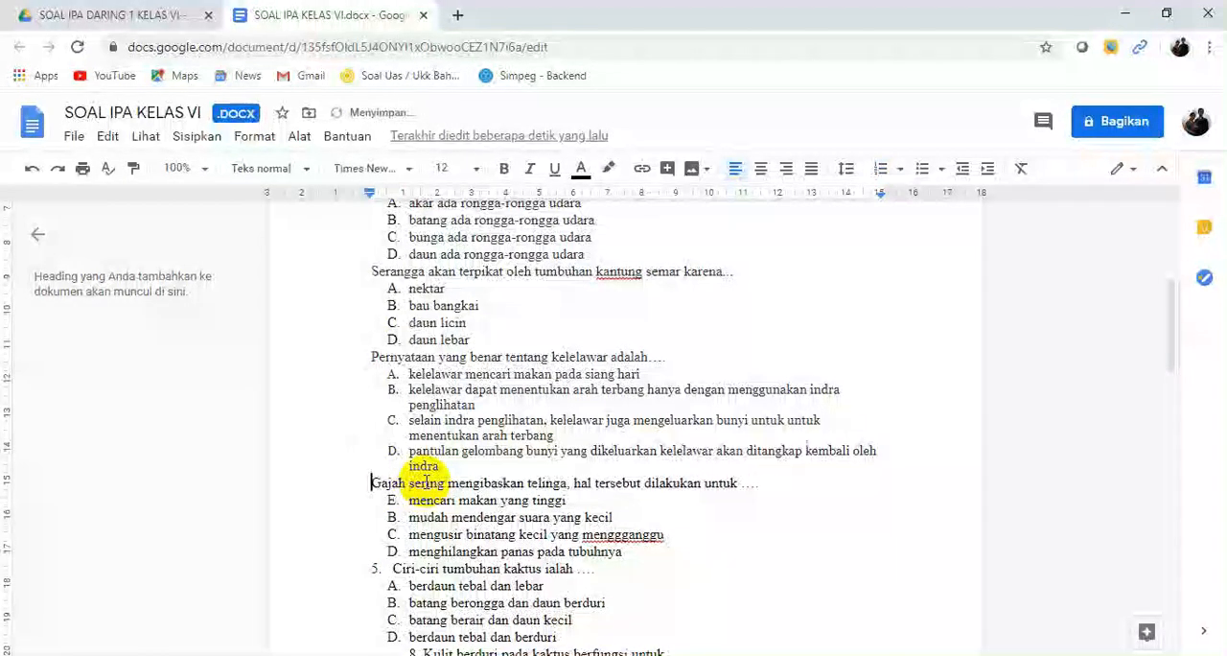
pyautogui.scroll(-10, 461, 441)
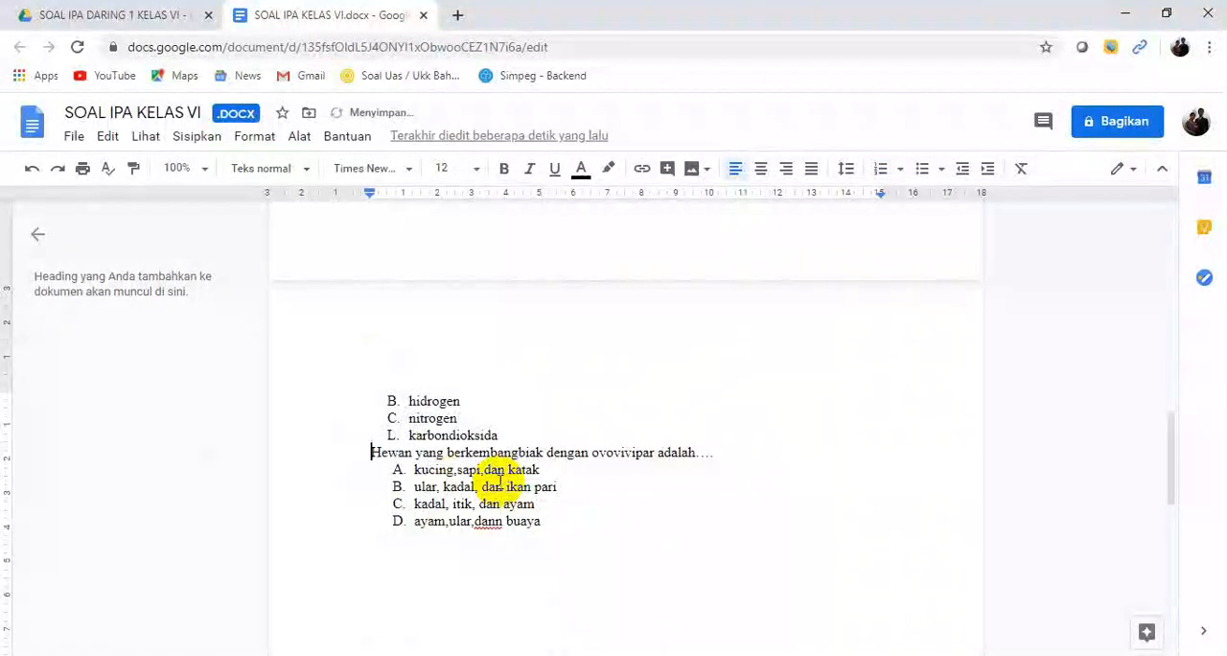
pyautogui.click(441, 436)
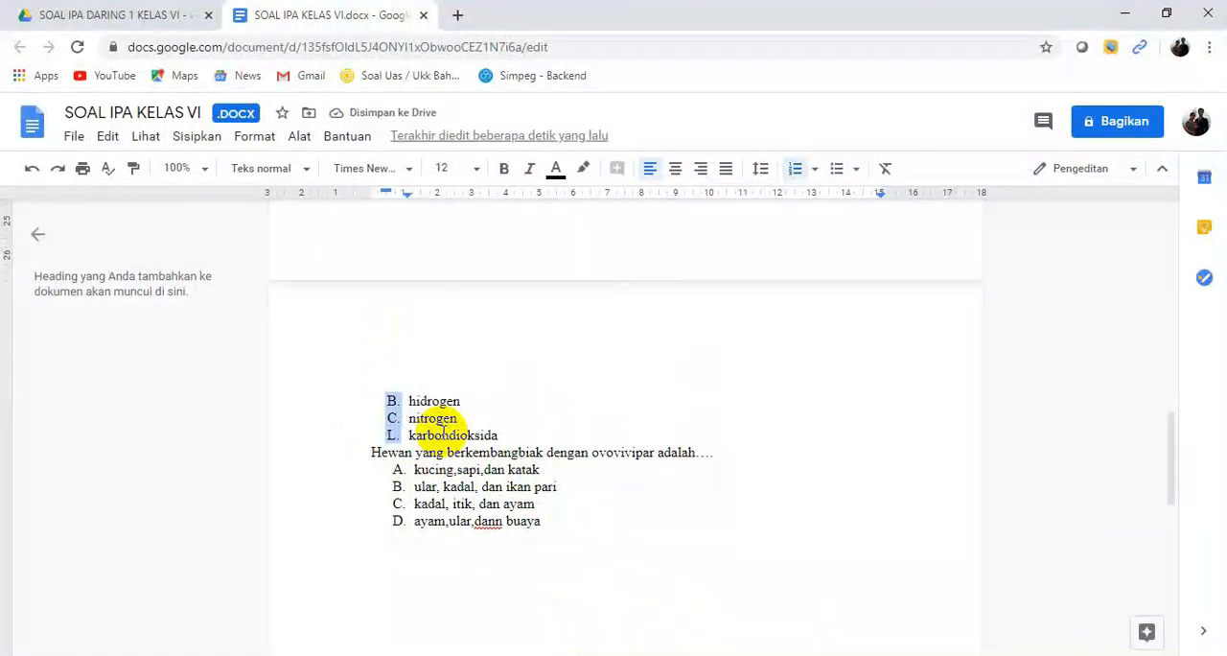
pyautogui.hotkey('ctrl', 'z')
pyautogui.moveTo(1176, 504); pyautogui.dragTo(1159, 288)
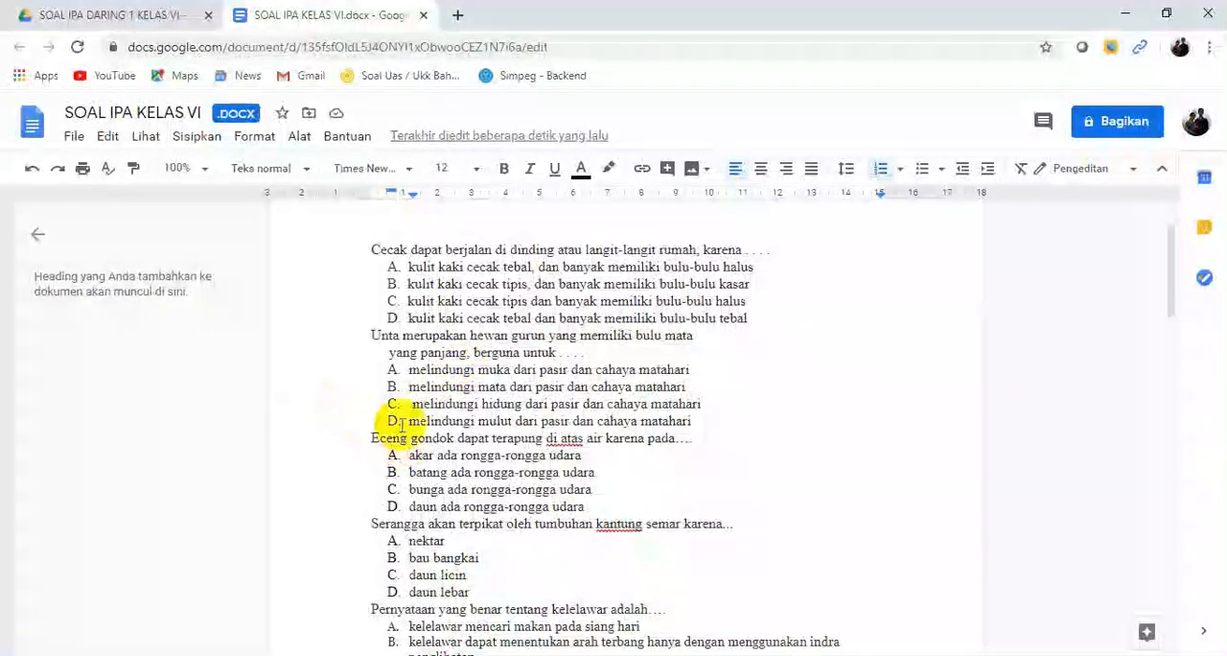
pyautogui.click(390, 307)
pyautogui.moveTo(389, 307); pyautogui.dragTo(390, 324)
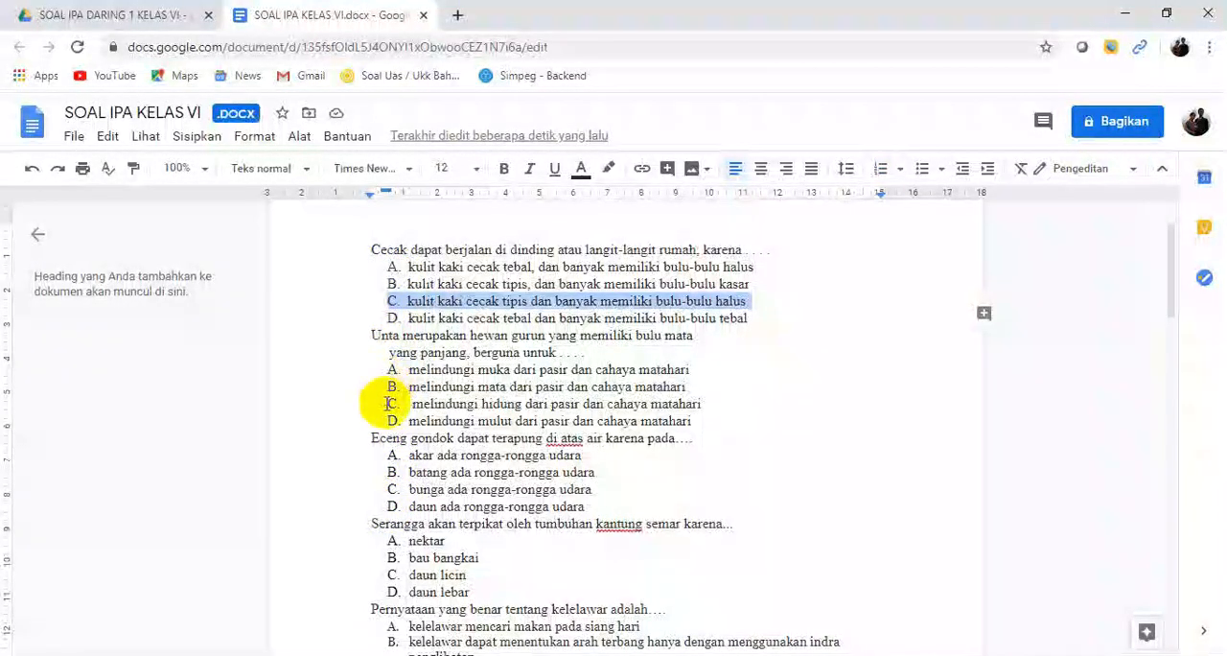
pyautogui.scroll(1, 403, 317)
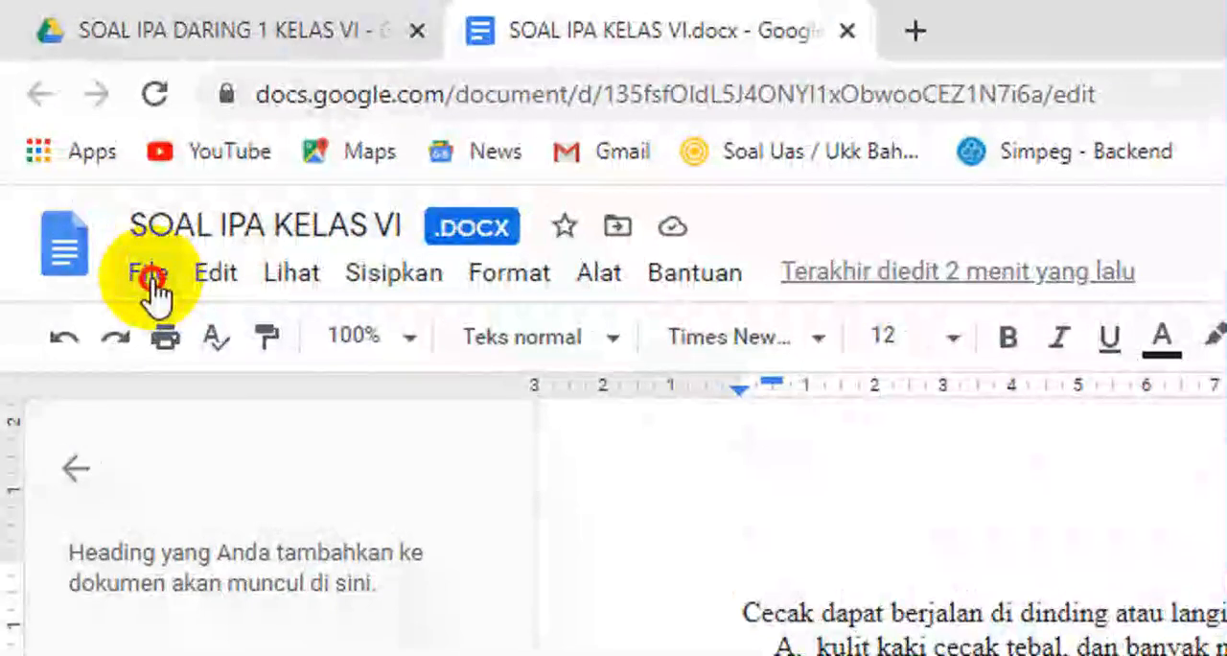
# Step: Save the Word document as a Google Docs file, then close both document tabs
pyautogui.click(75, 140)
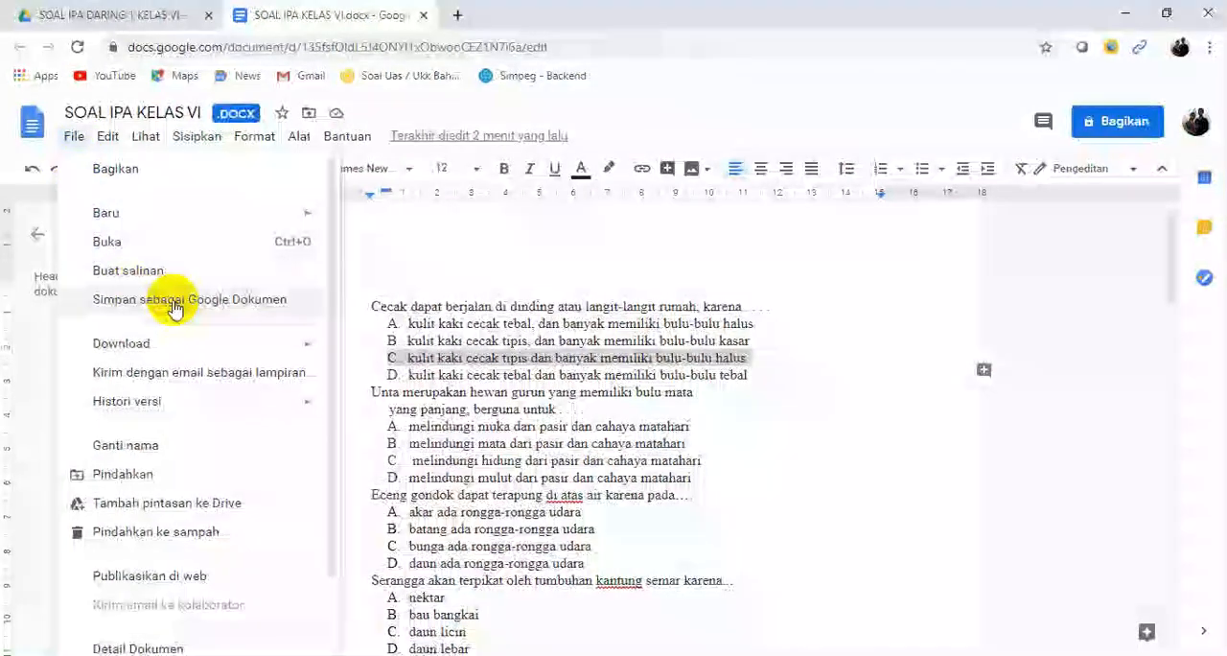
pyautogui.click(211, 301)
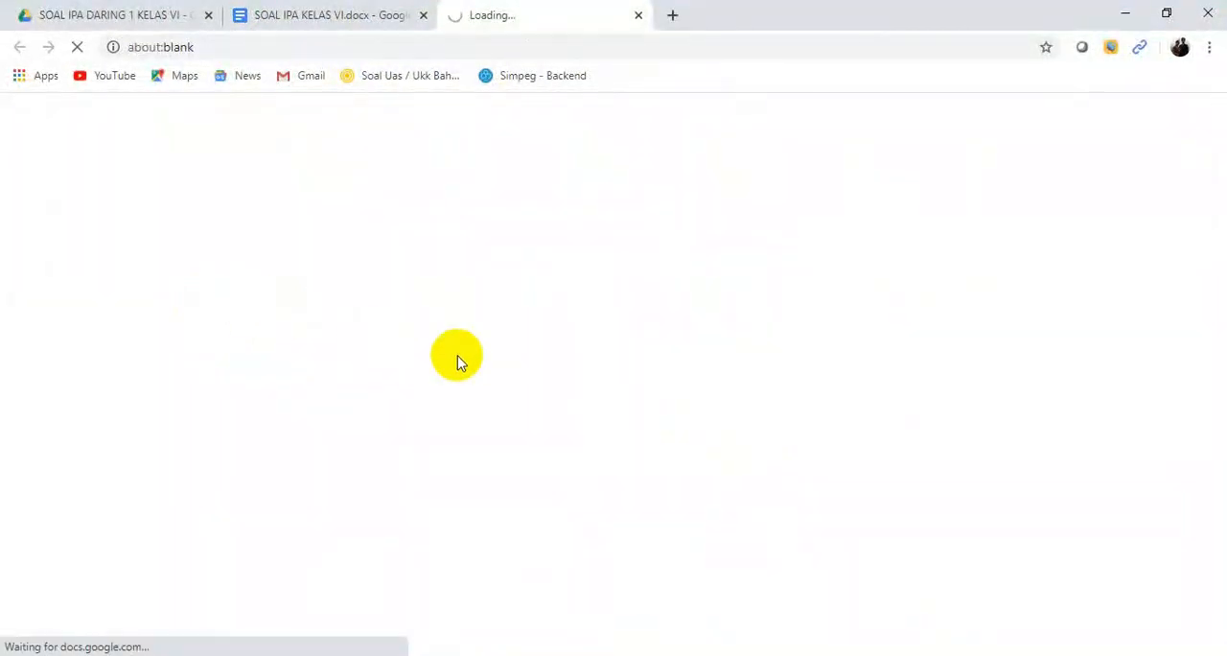
pyautogui.click(638, 15)
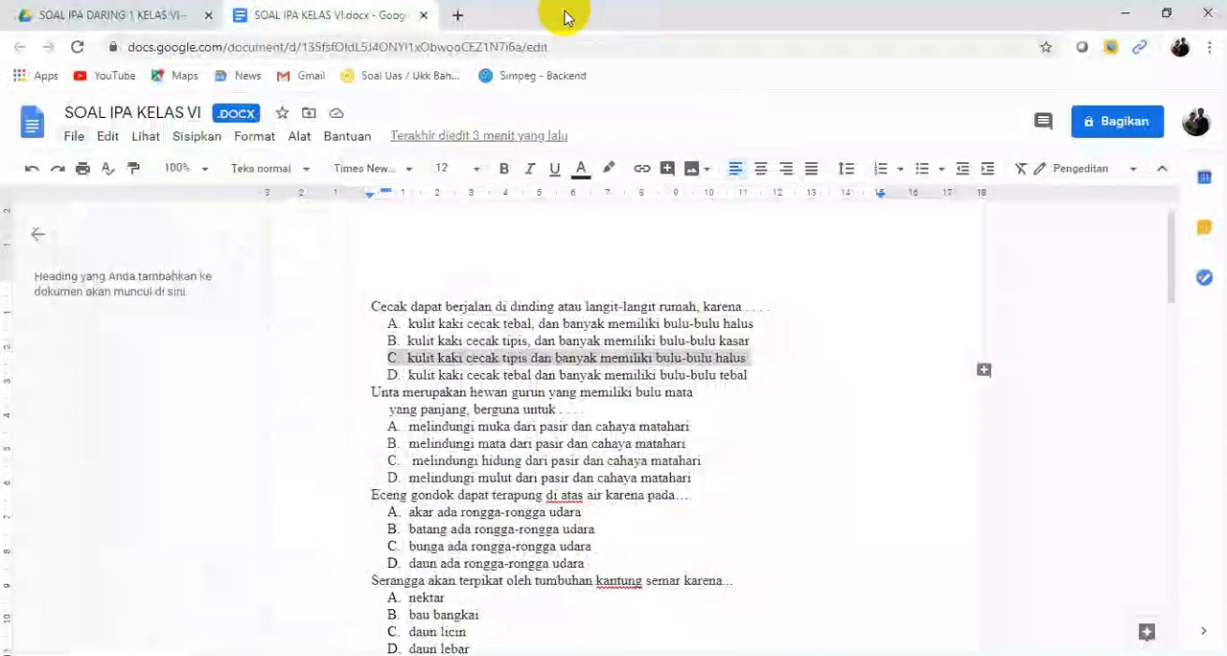
pyautogui.click(423, 16)
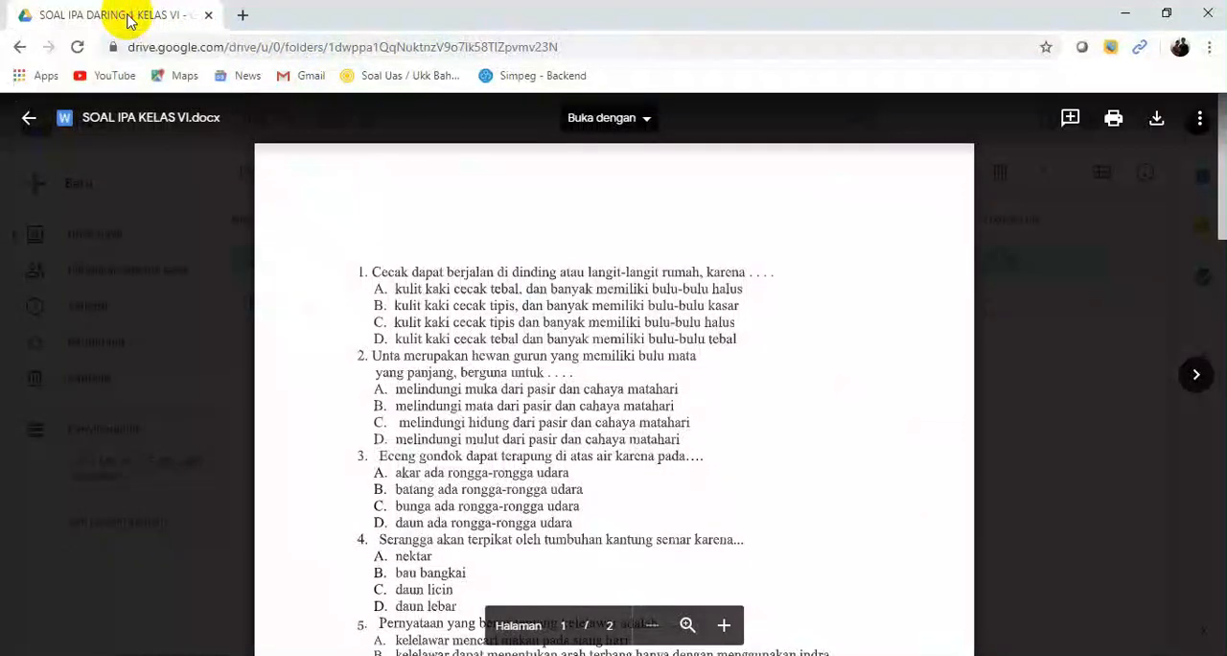
# Step: Leave the document preview and reopen the SOAL IPA DARING 1 KELAS VI folder from My Drive
pyautogui.click(19, 47)
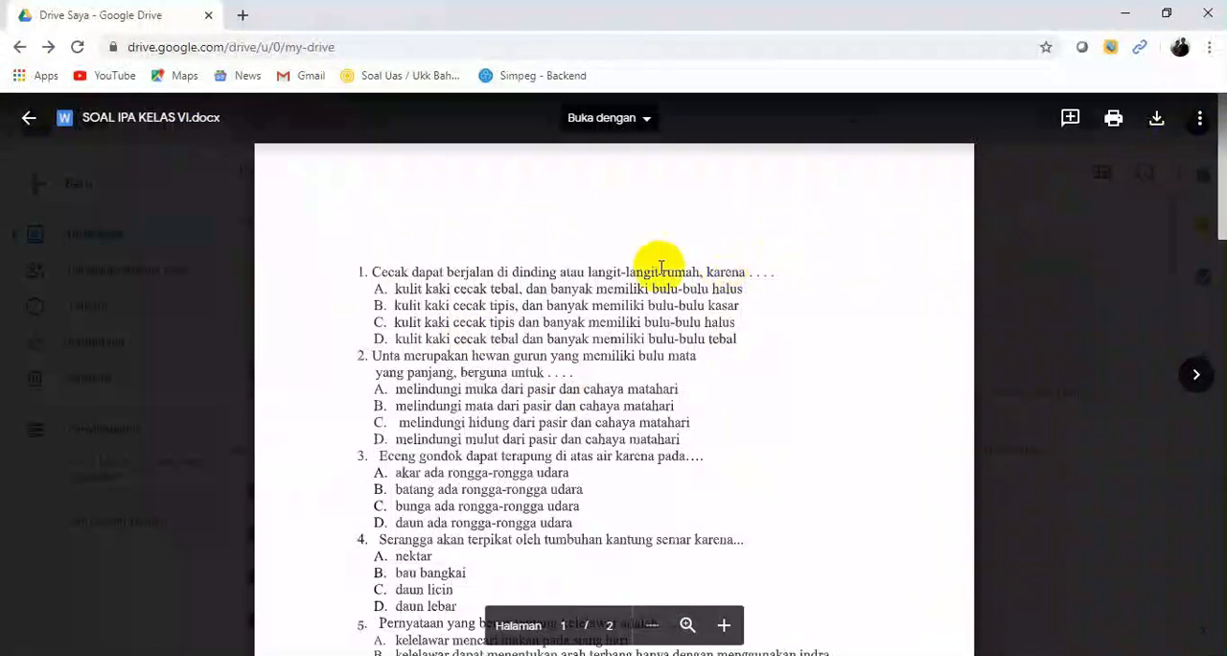
pyautogui.click(30, 118)
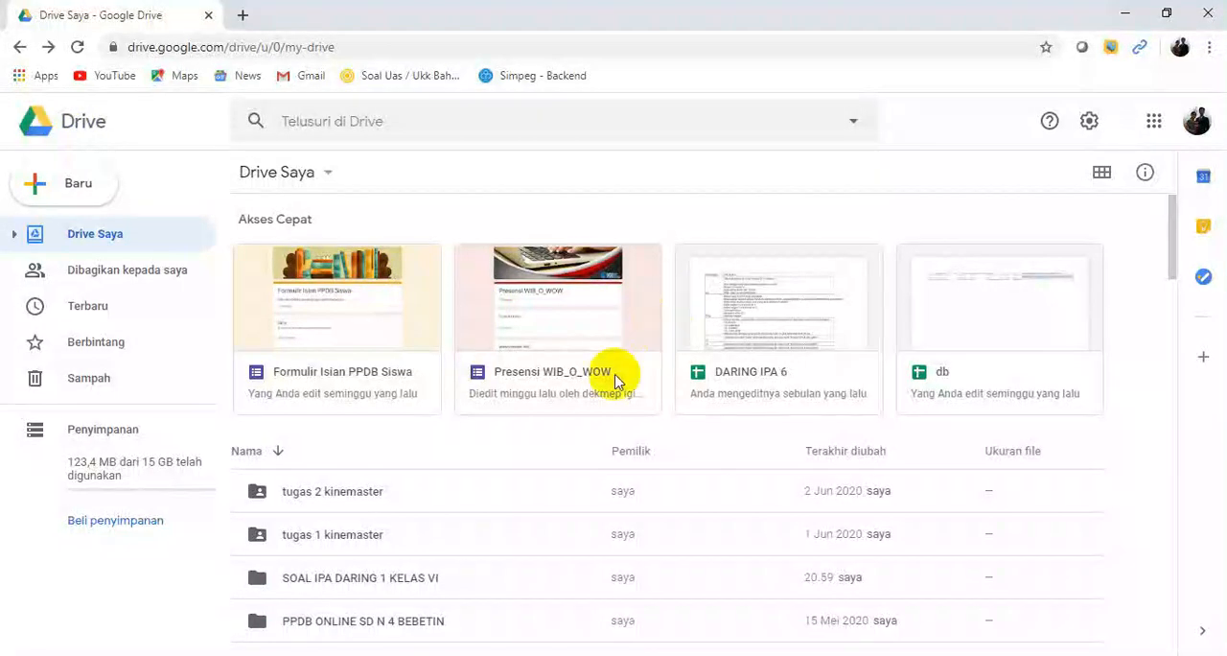
pyautogui.doubleClick(367, 578)
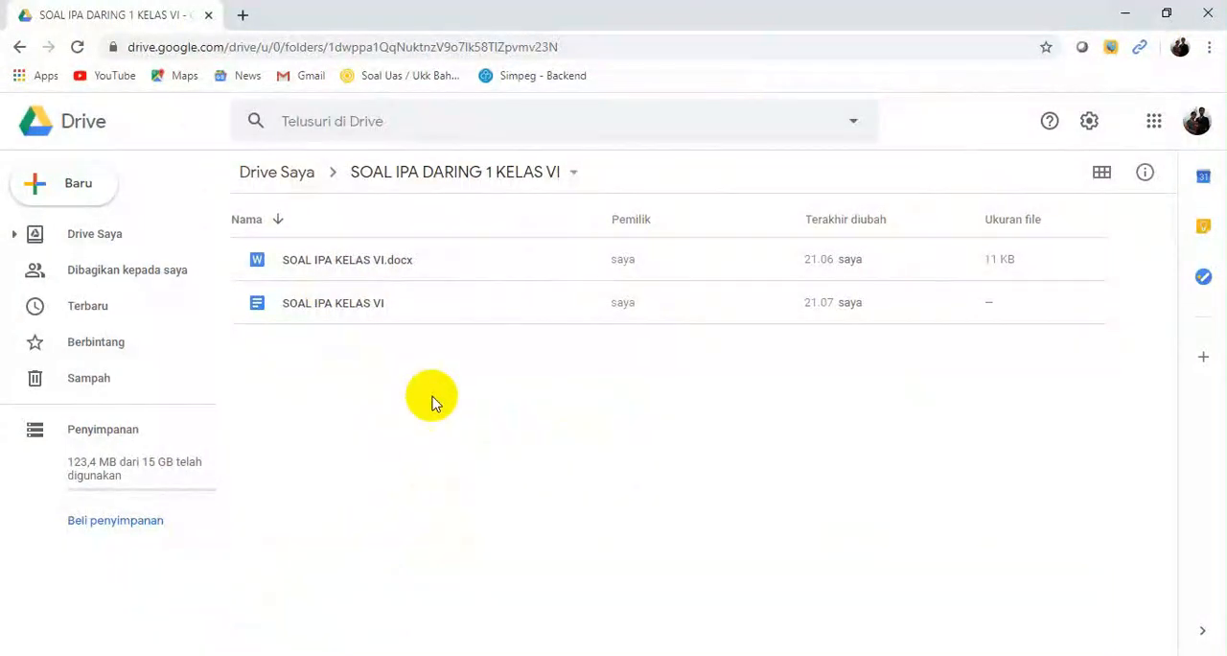
# Step: Create a new blank Google Forms form in the SOAL IPA DARING 1 KELAS VI folder
pyautogui.rightClick(452, 403)
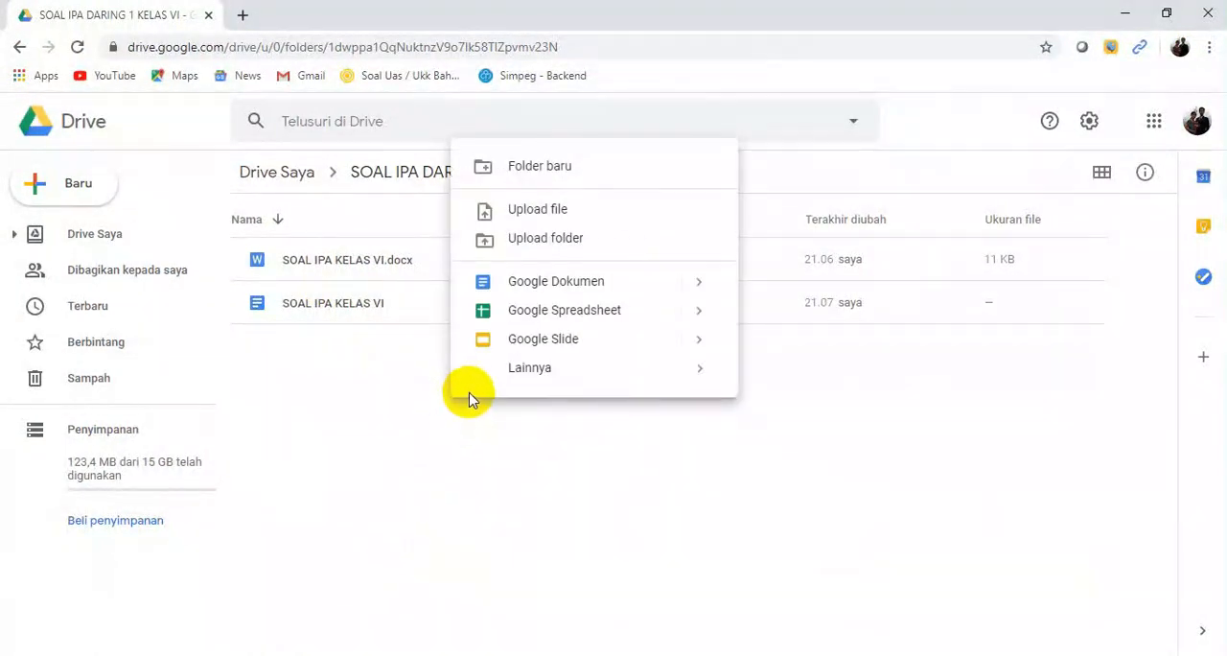
pyautogui.moveTo(606, 372)
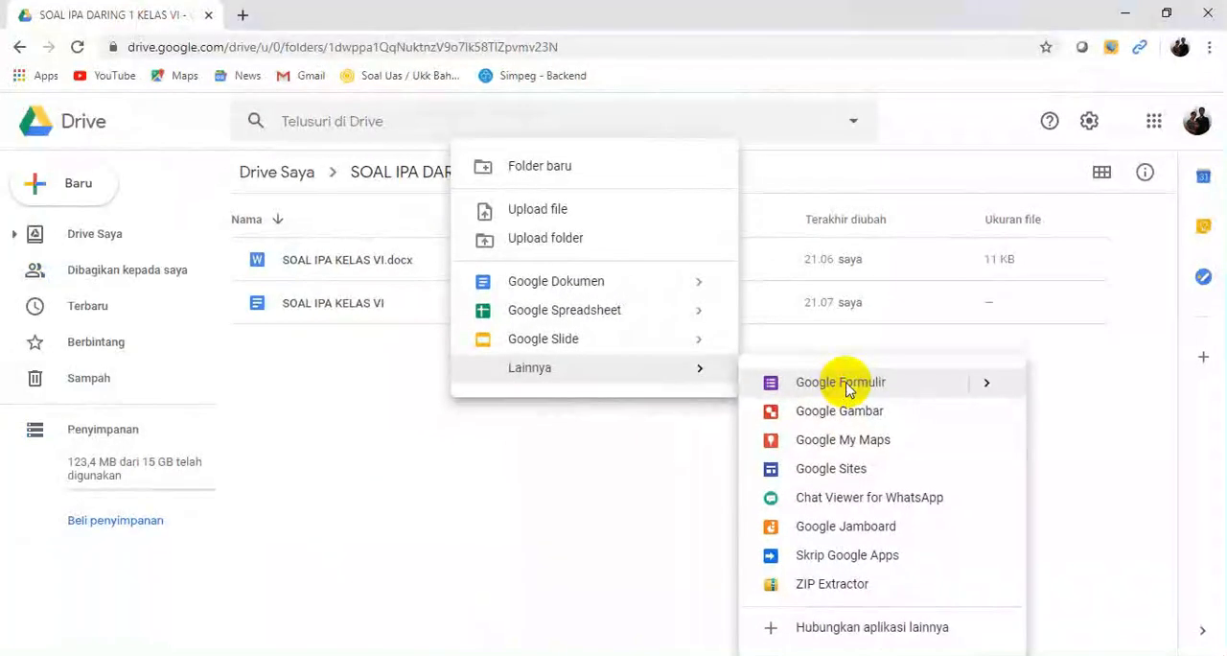
pyautogui.click(847, 388)
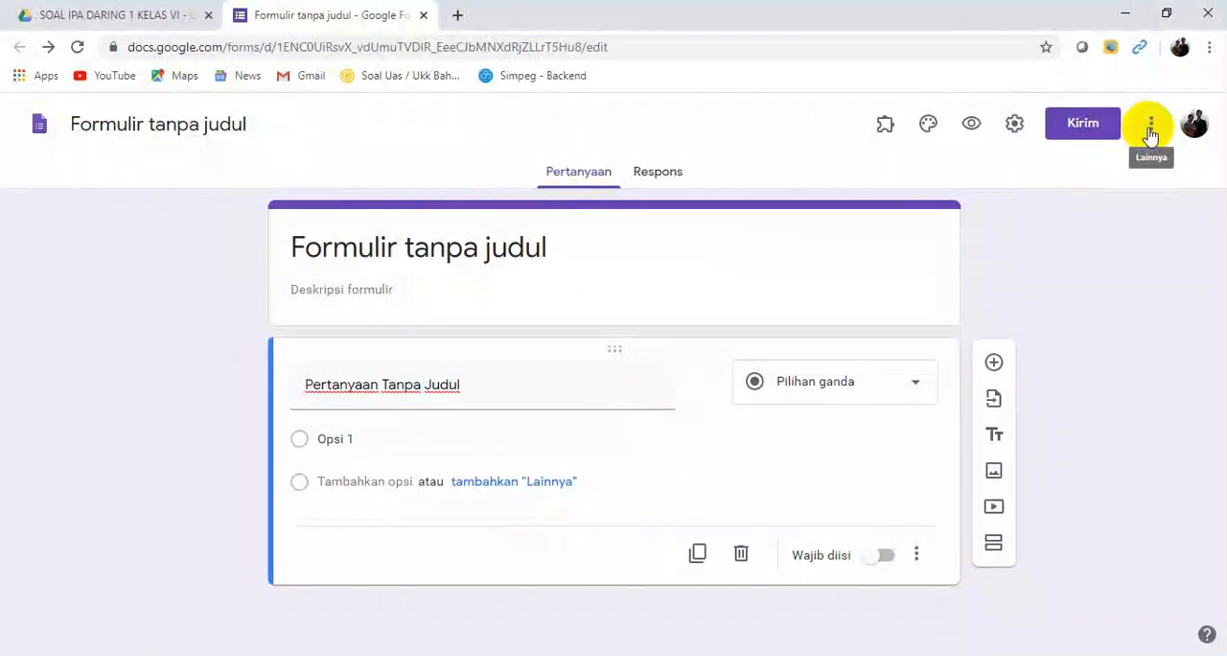
# Step: Browse the form's add-ons in the G Suite Marketplace and open the Form Builder add-on by Jivrus Technologies
pyautogui.click(1150, 130)
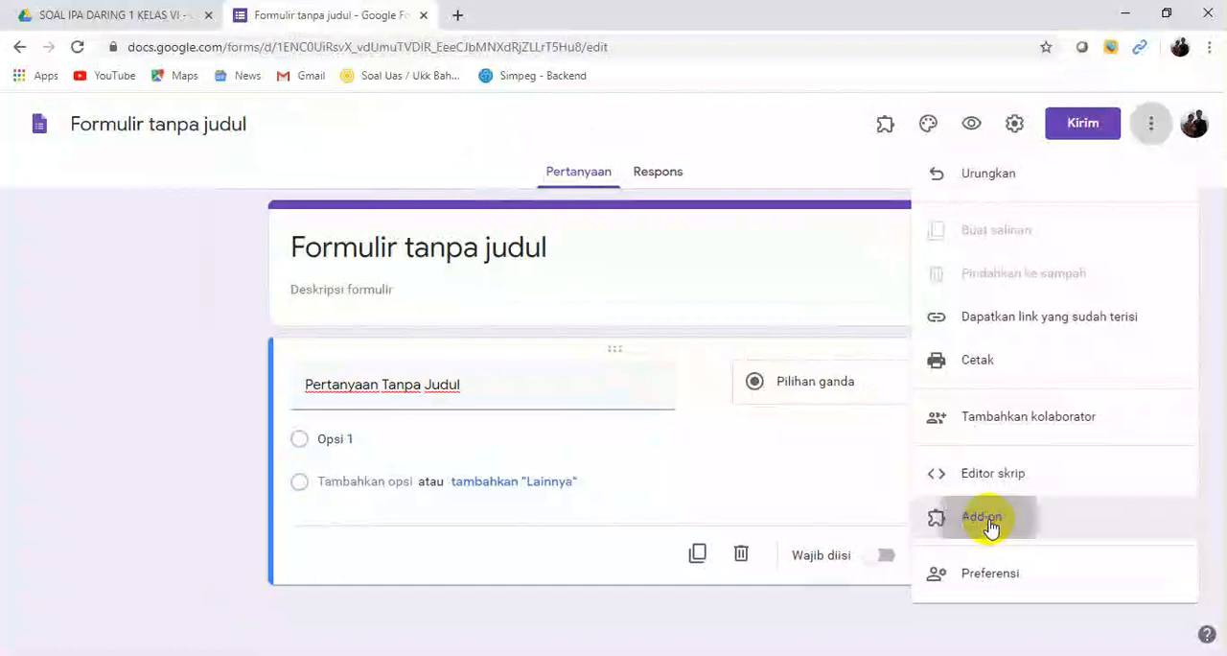
pyautogui.click(806, 425)
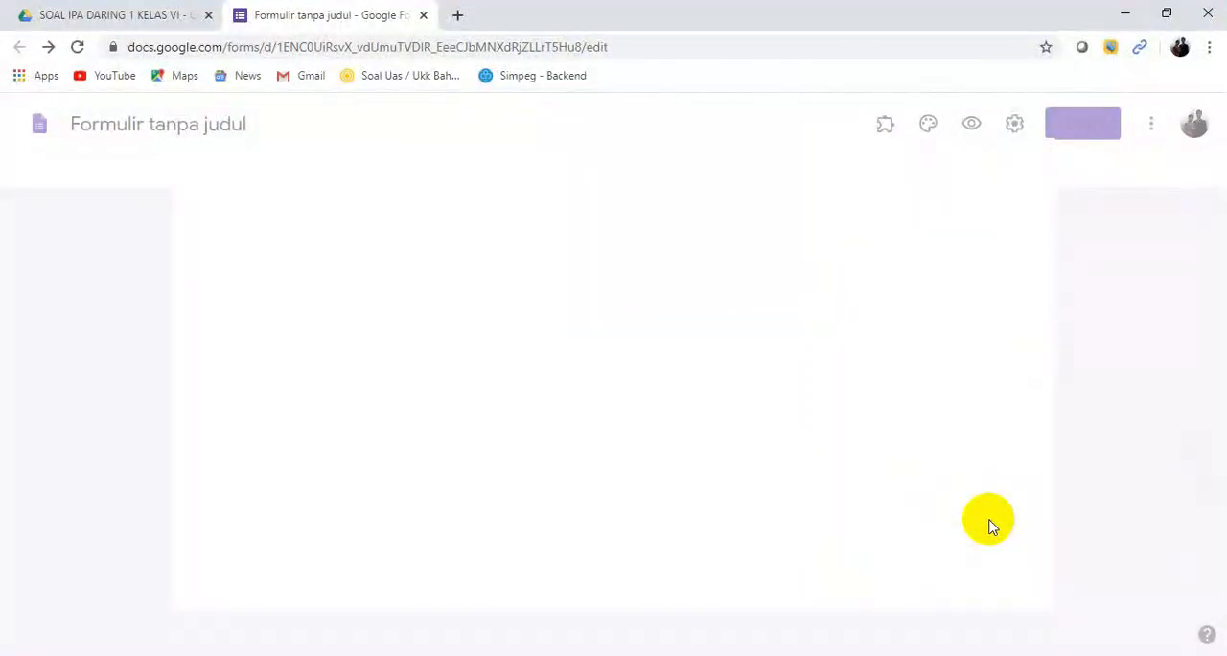
pyautogui.moveTo(1047, 222); pyautogui.dragTo(1050, 249)
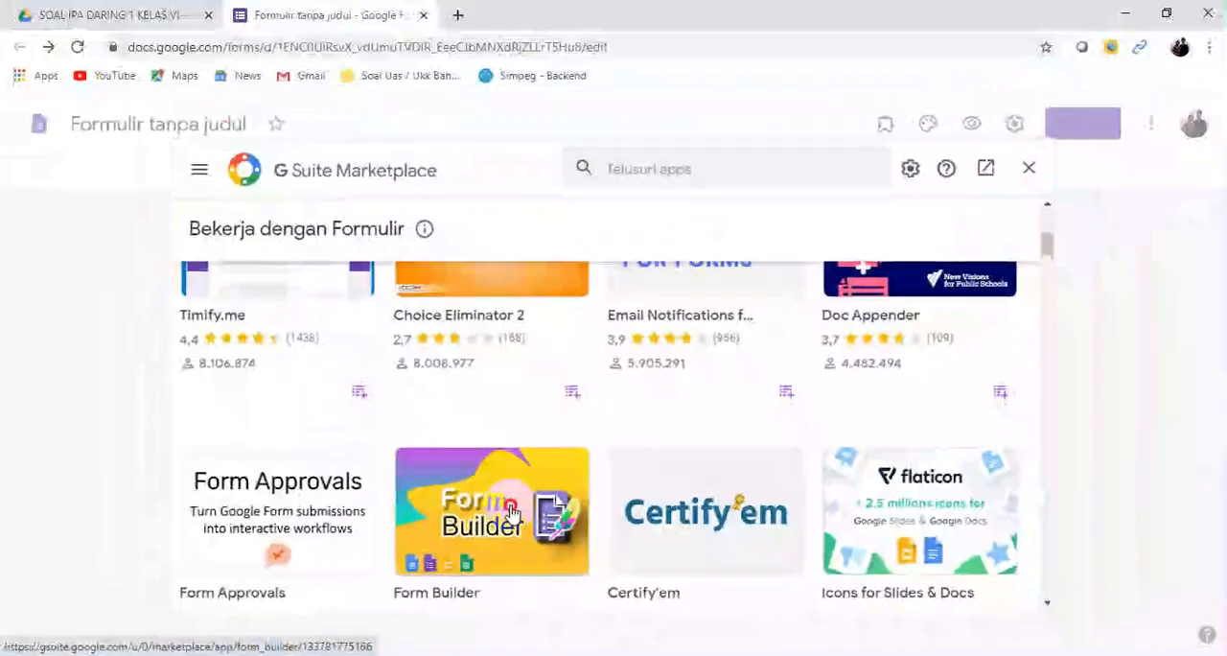
pyautogui.click(545, 467)
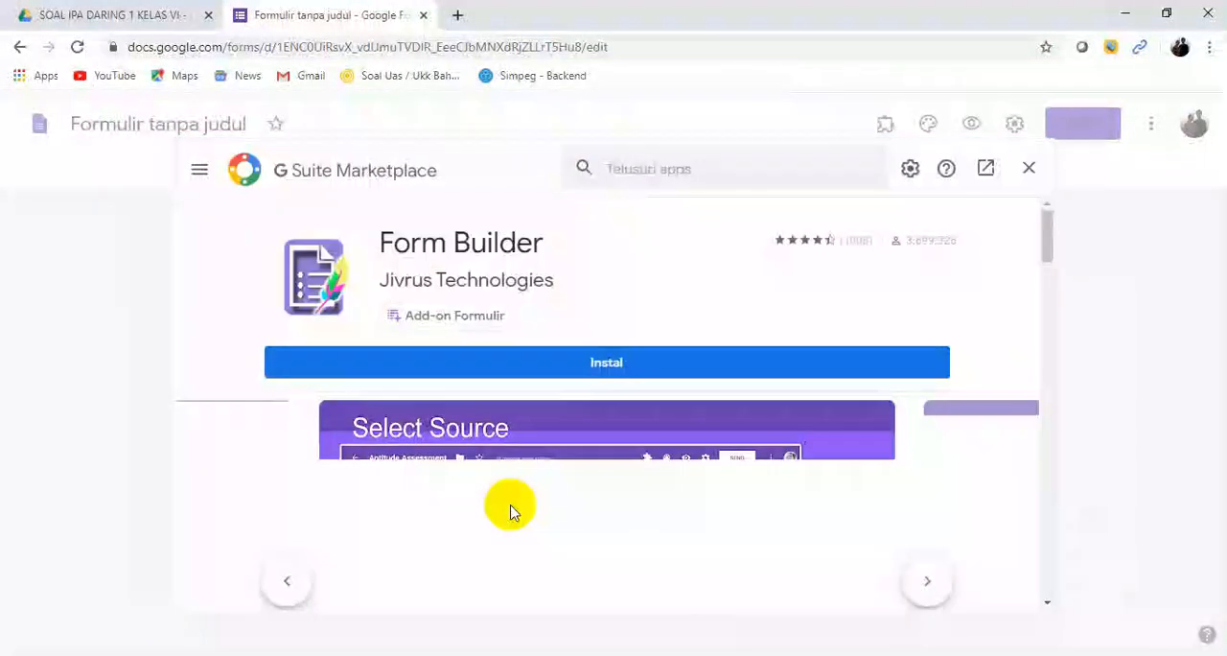
# Step: Install the Form Builder add-on, grant its requested account permissions, and close the marketplace
pyautogui.click(614, 354)
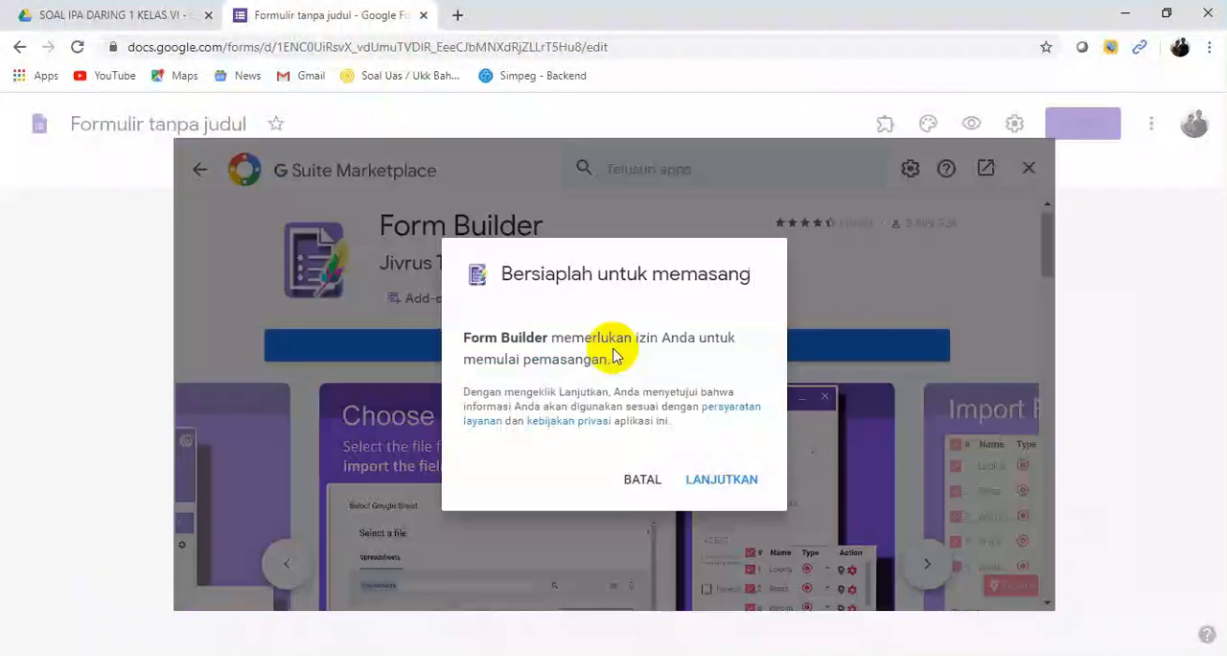
pyautogui.click(721, 480)
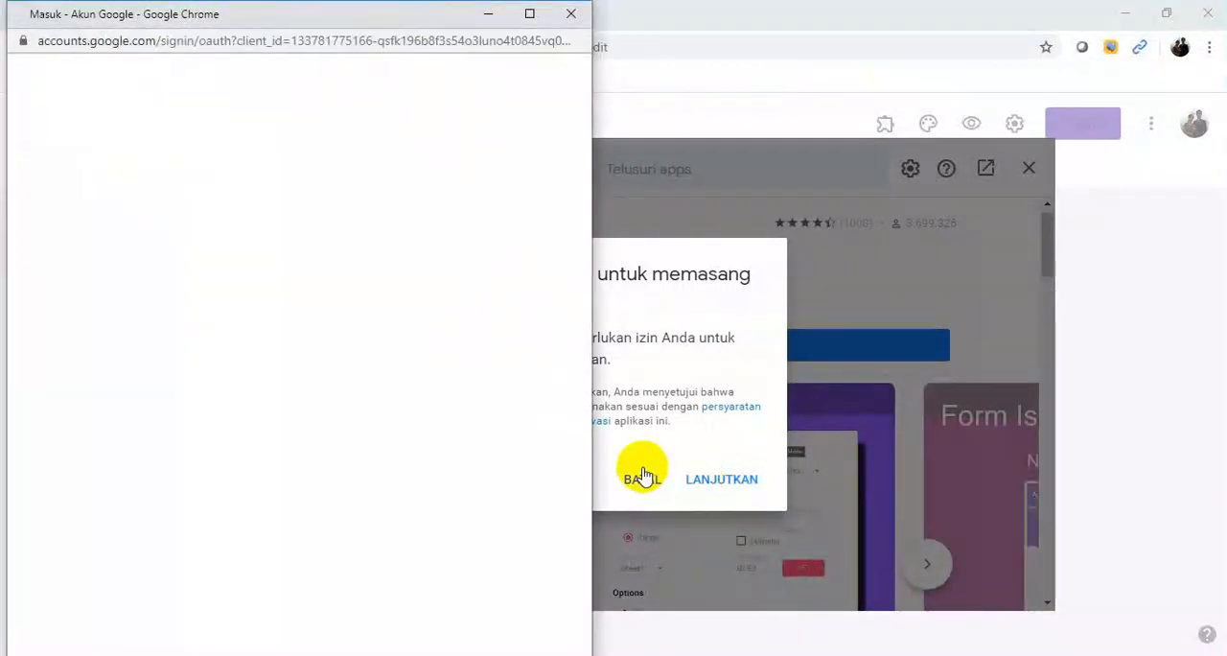
pyautogui.moveTo(579, 355); pyautogui.dragTo(570, 585)
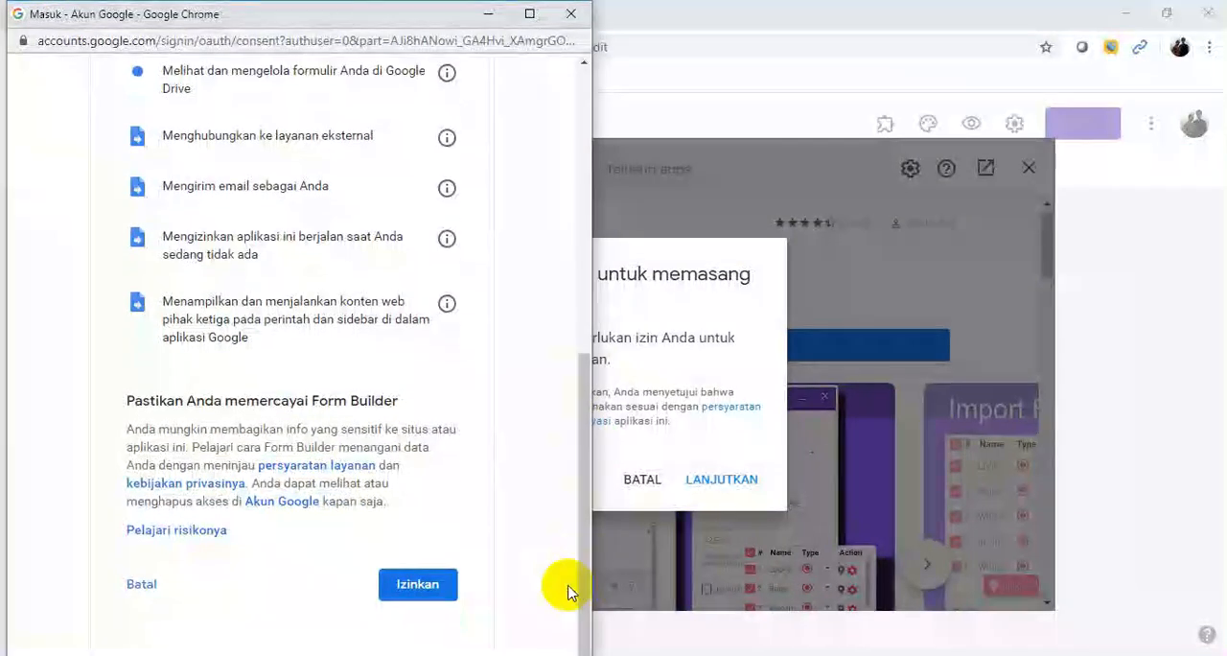
pyautogui.click(416, 585)
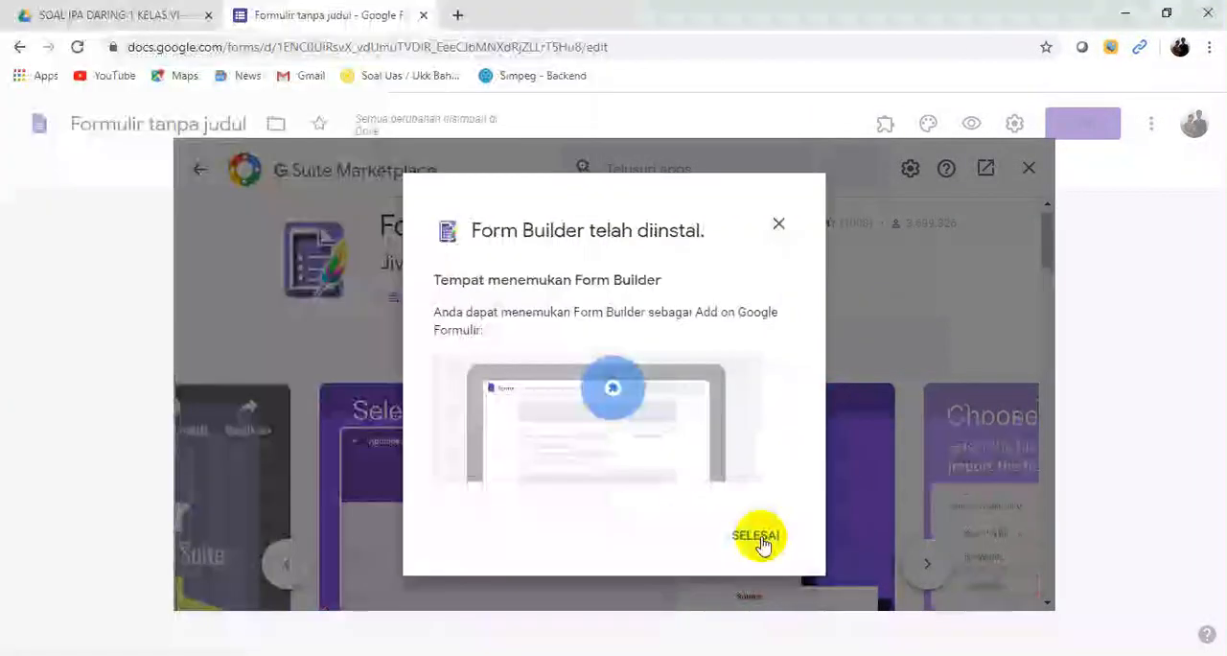
pyautogui.click(757, 537)
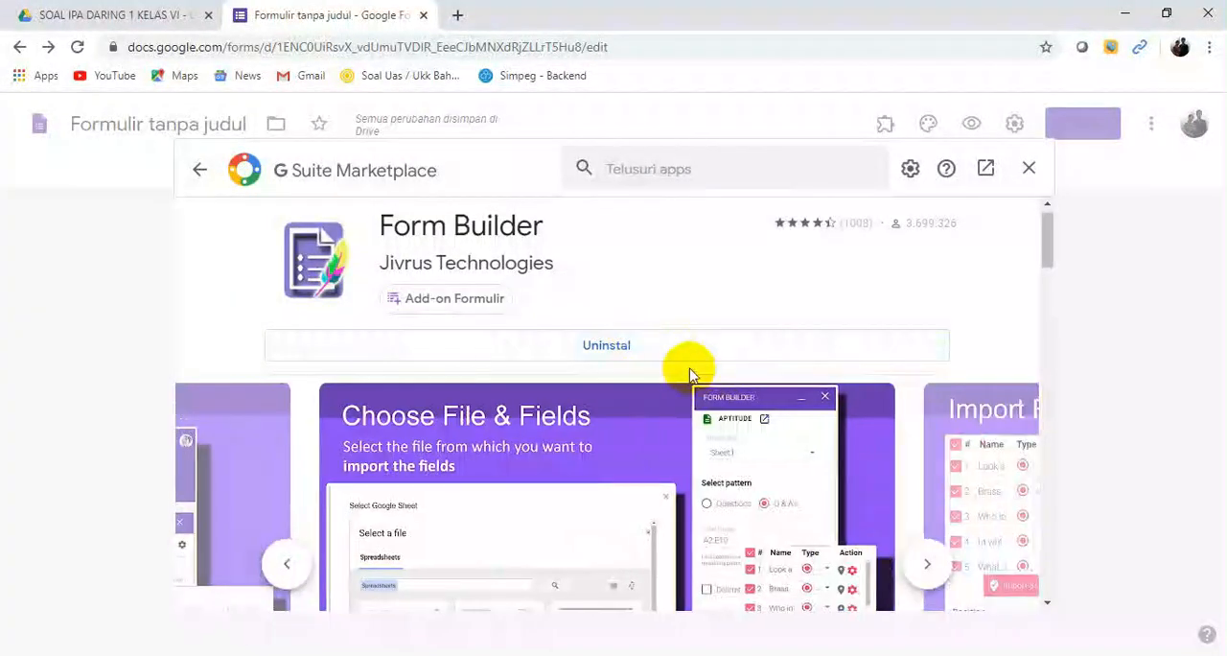
pyautogui.click(1029, 170)
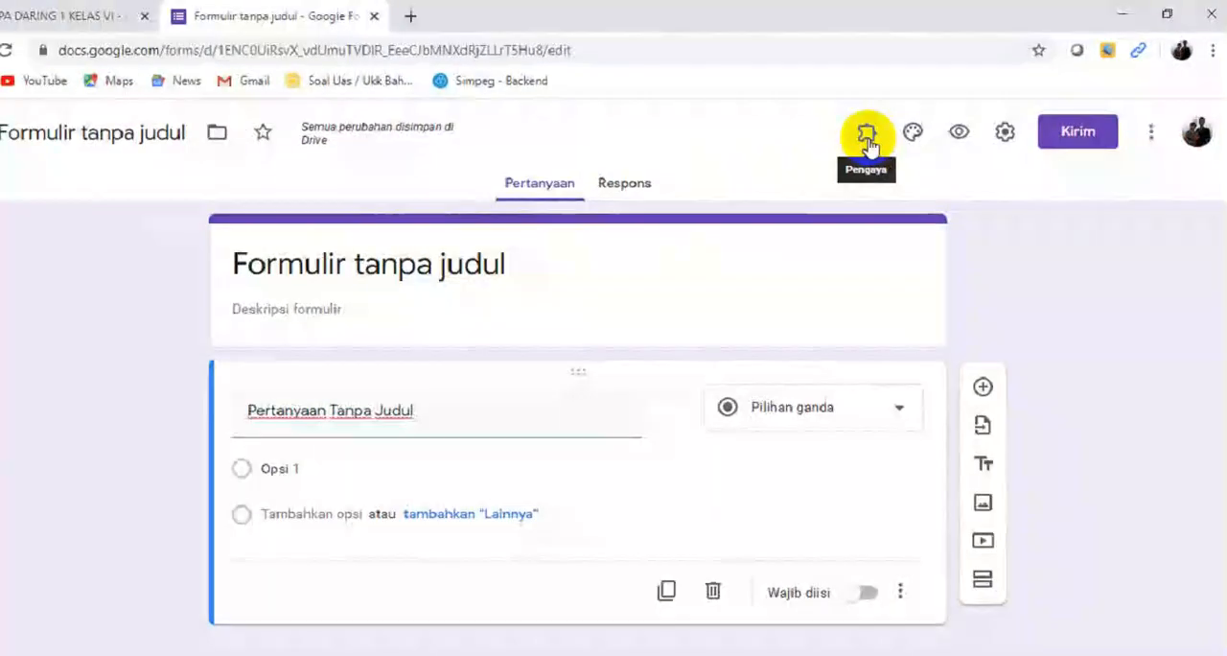
# Step: Start Form Builder and choose the Google Docs file SOAL IPA KELAS VI as the import source
pyautogui.click(887, 137)
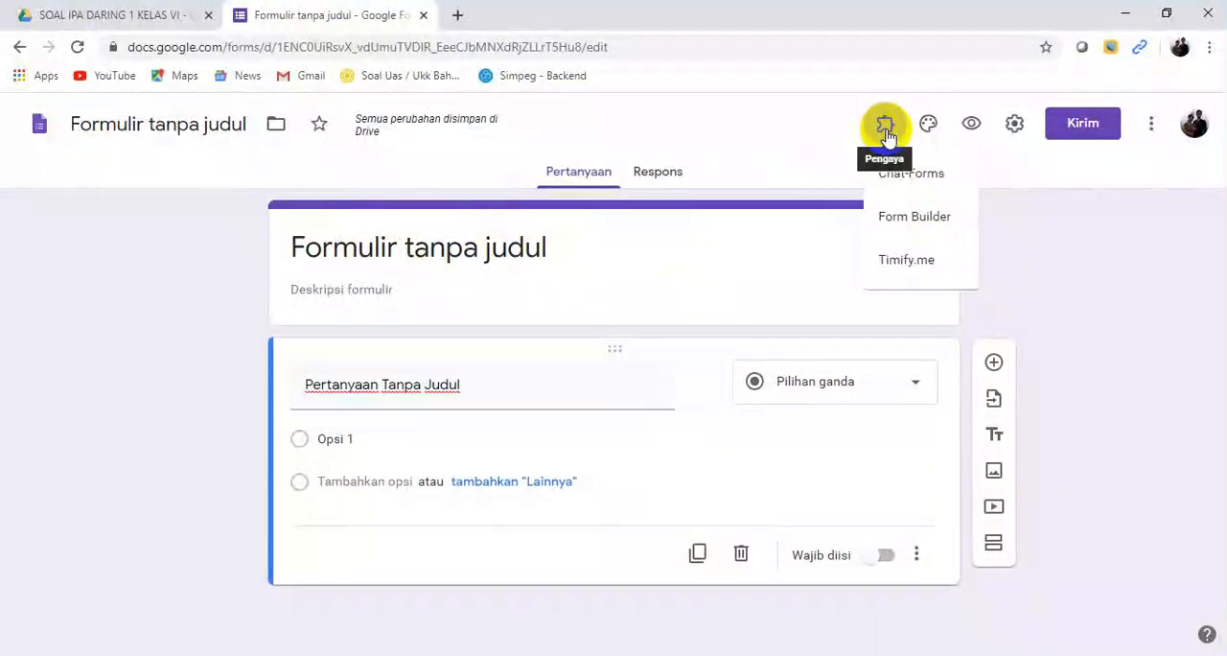
pyautogui.click(915, 220)
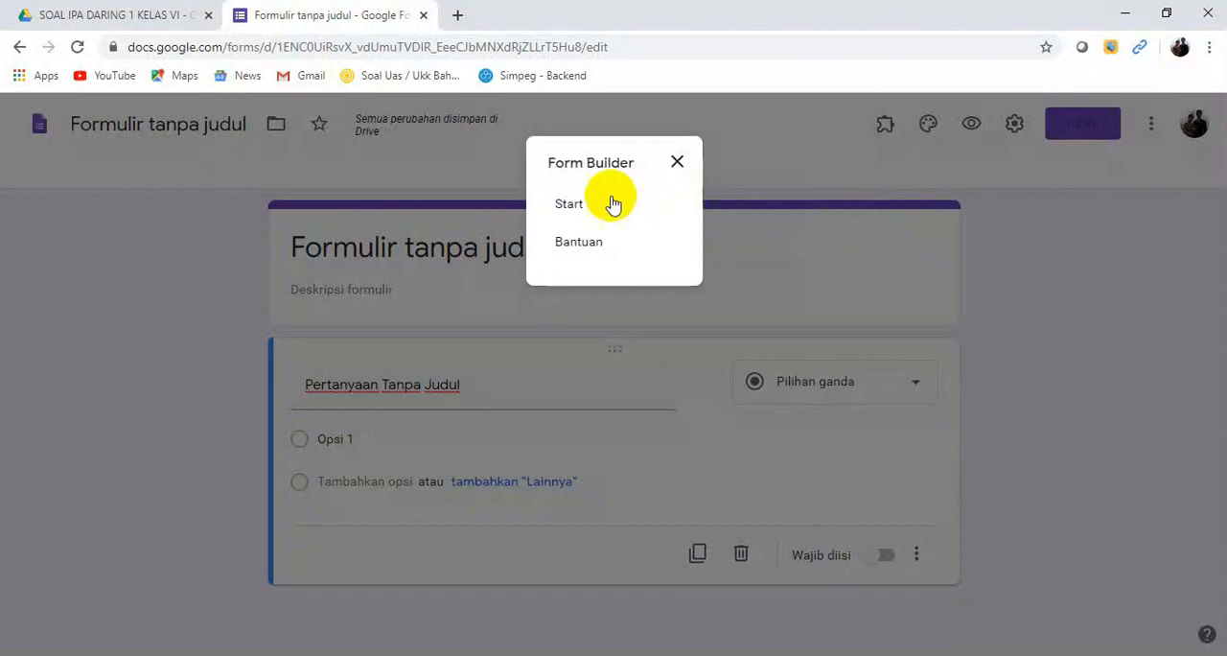
pyautogui.click(571, 205)
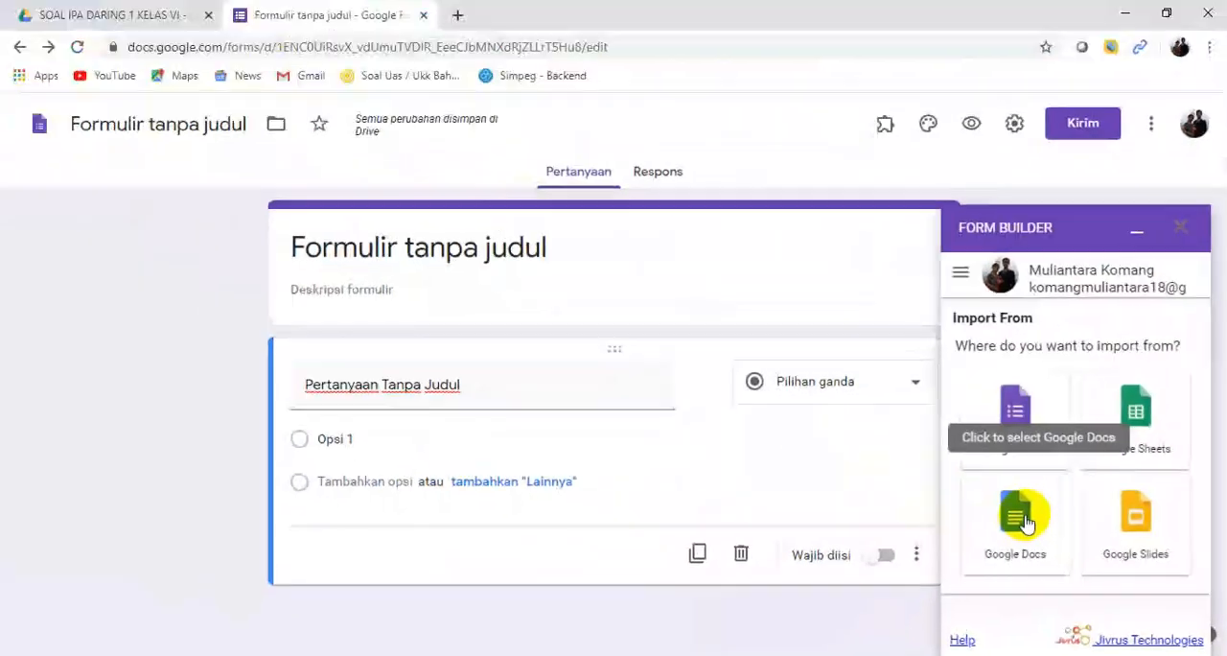
pyautogui.click(1026, 523)
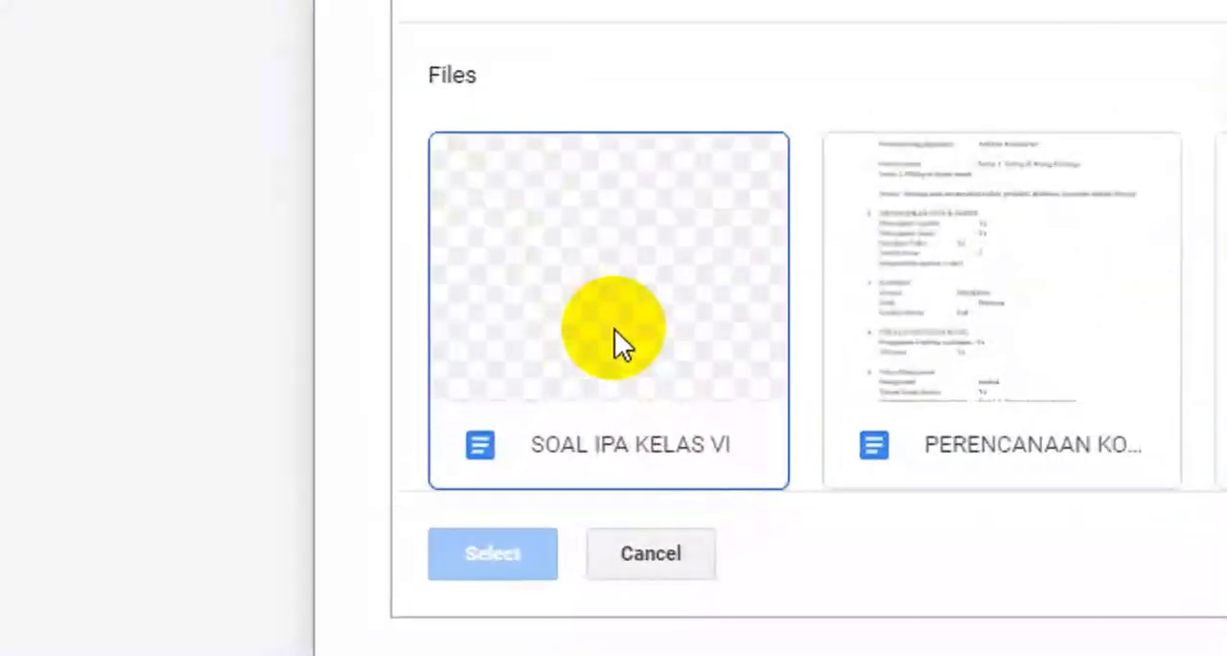
pyautogui.click(410, 480)
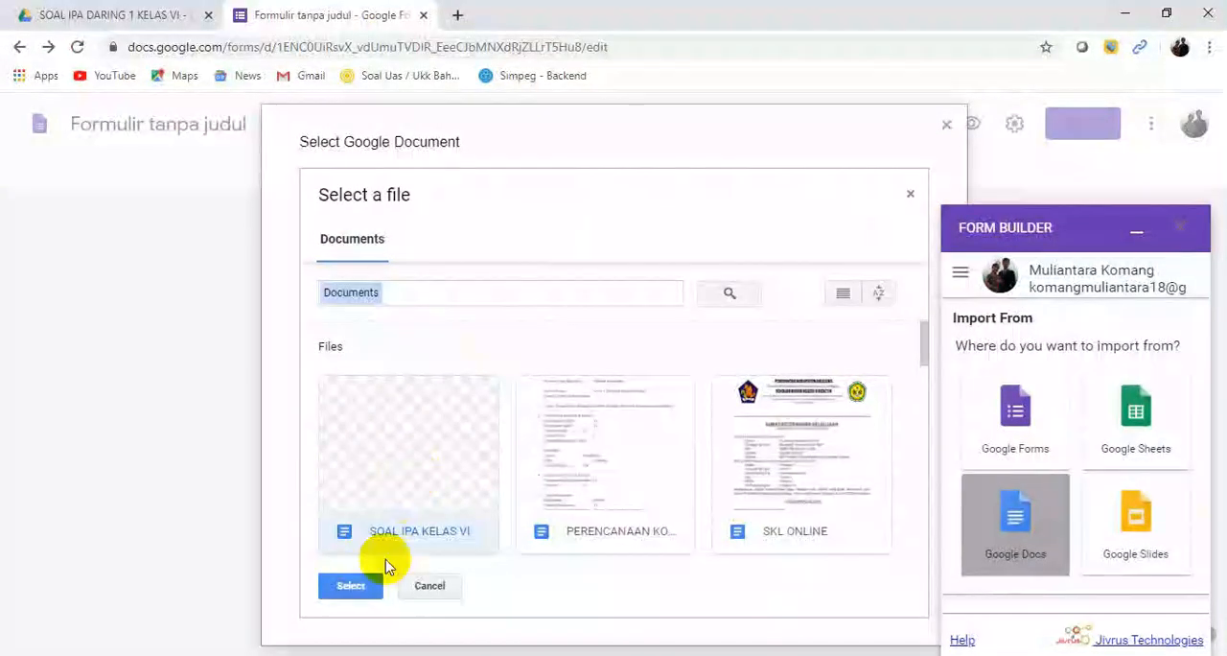
pyautogui.click(365, 595)
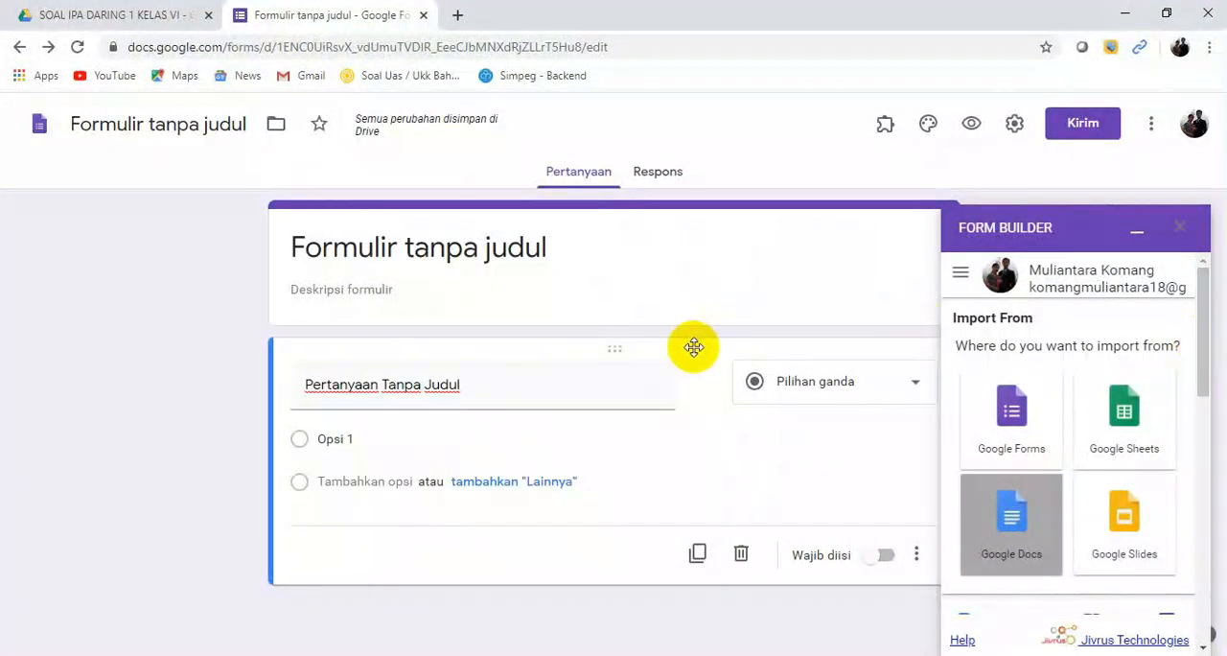
# Step: Change the short-answer entries in Form Builder's import list to the Multiple choice type, down through entry 9
pyautogui.click(1205, 347)
pyautogui.moveTo(1205, 347); pyautogui.dragTo(1197, 470)
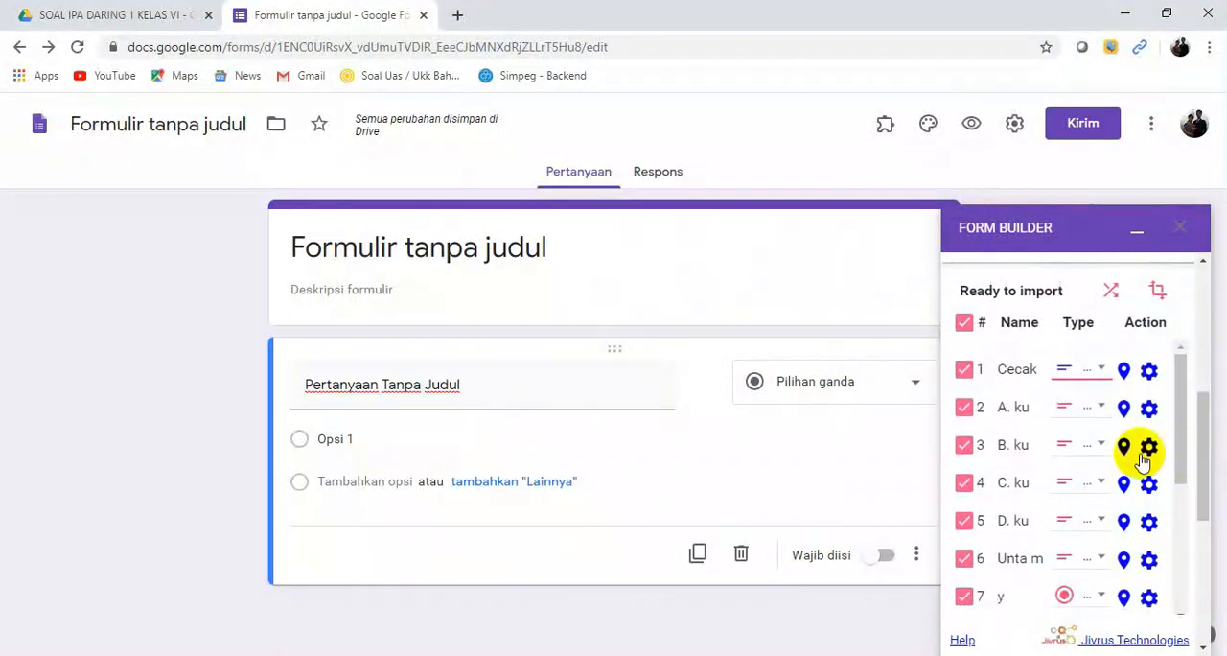
pyautogui.click(1105, 372)
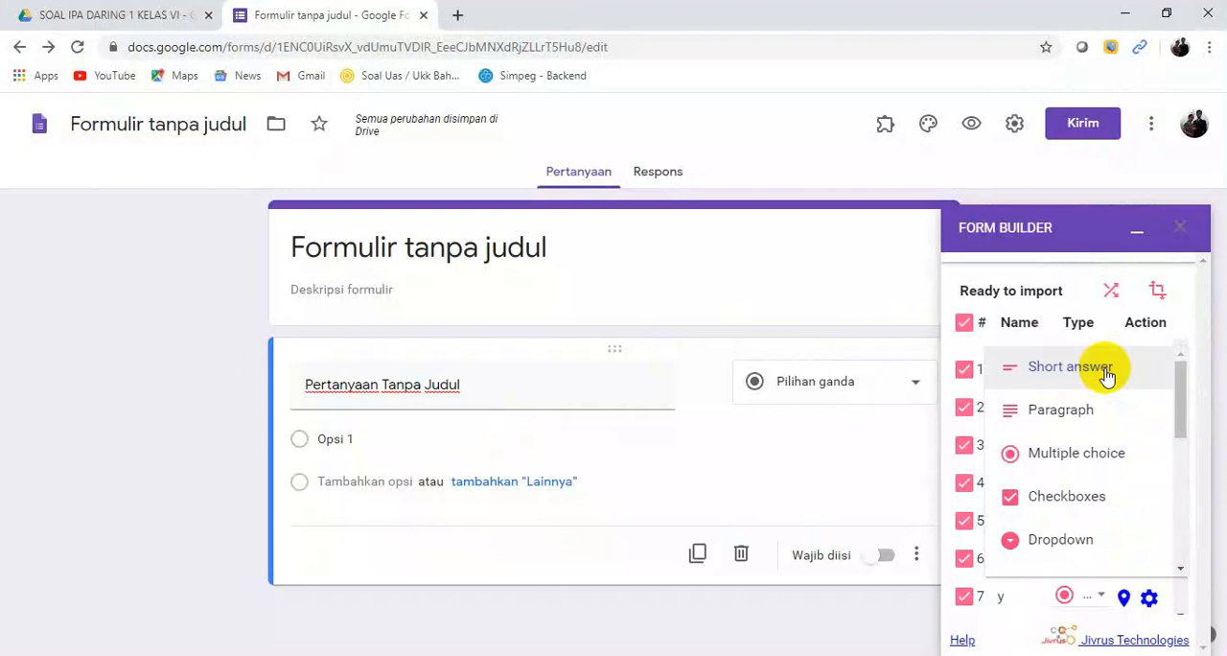
pyautogui.click(1070, 458)
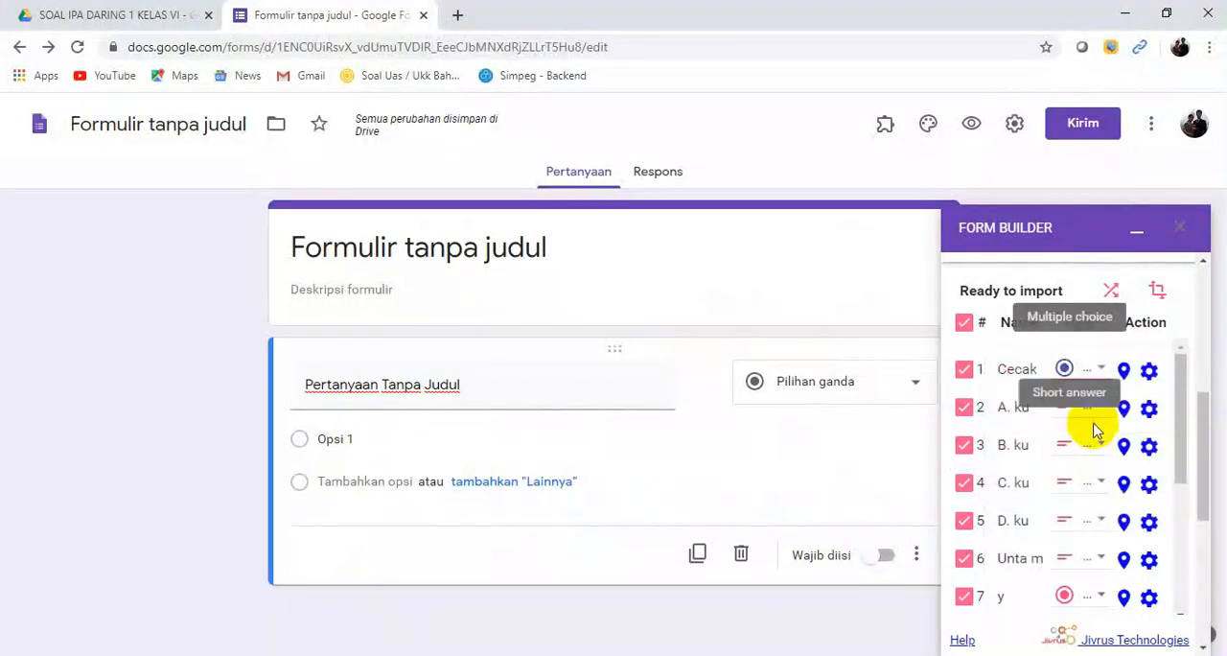
pyautogui.click(1102, 411)
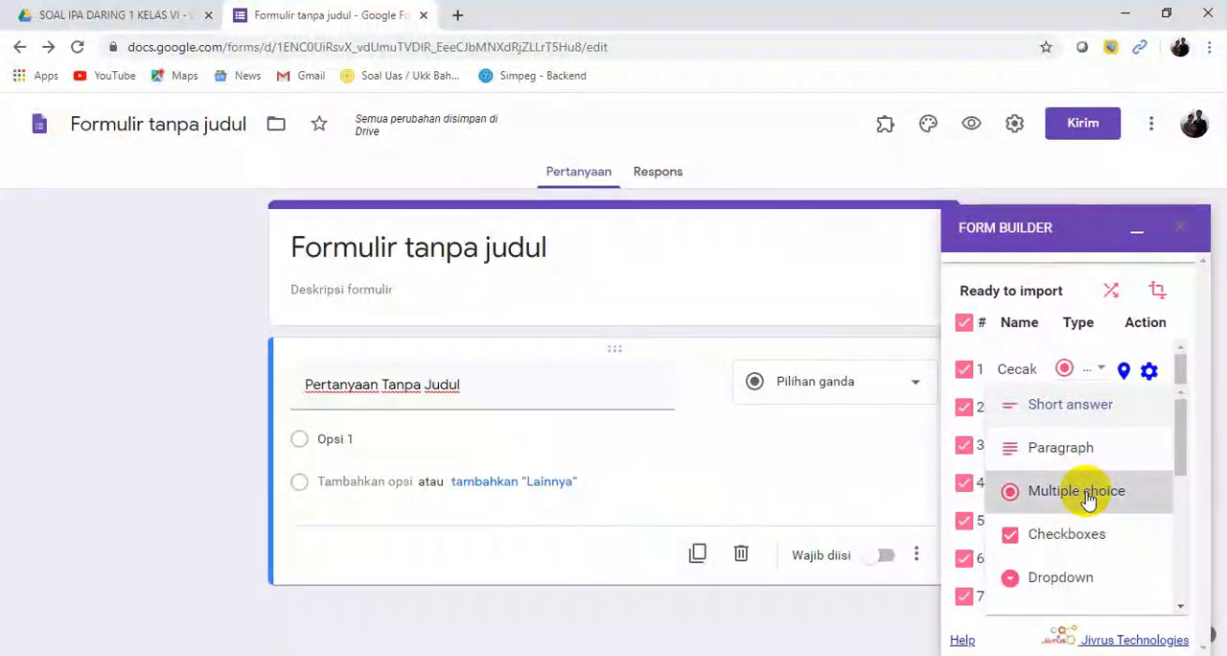
pyautogui.click(1090, 491)
pyautogui.click(1100, 451)
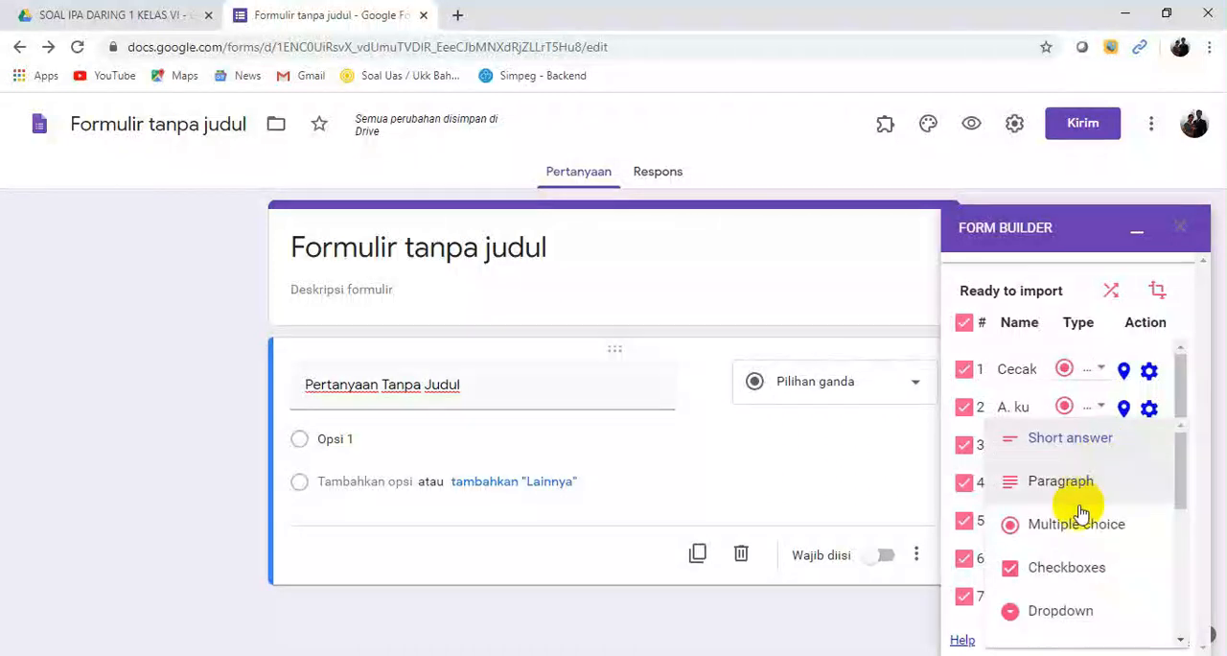
pyautogui.click(1076, 524)
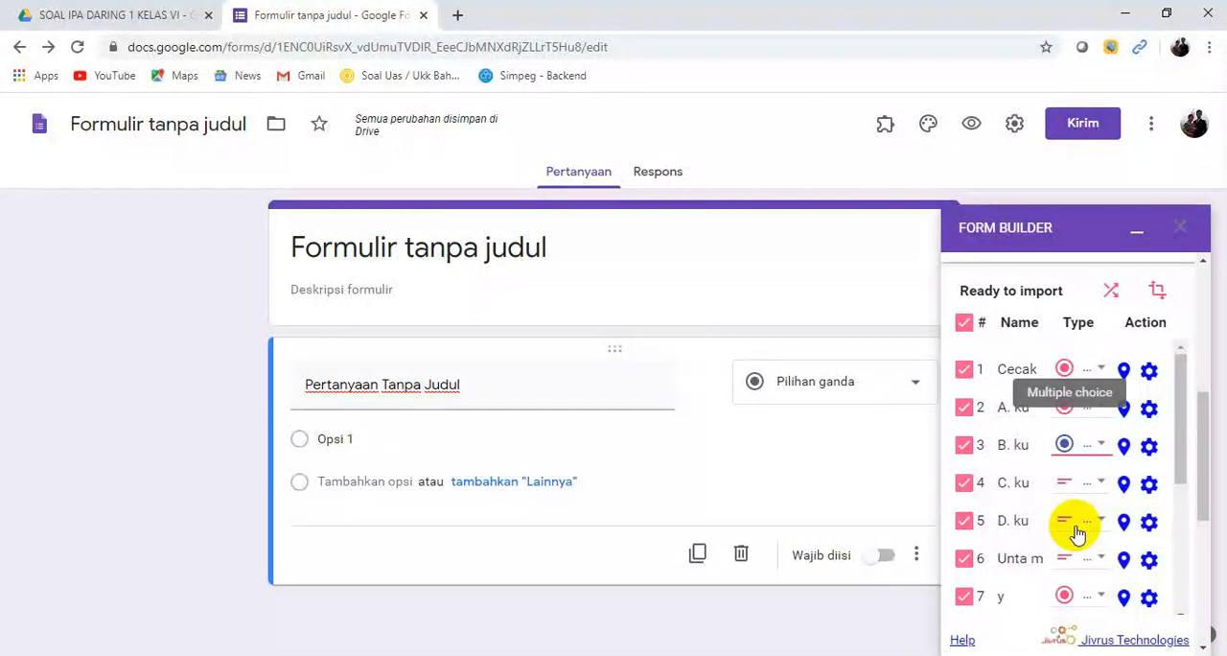
pyautogui.scroll(-3, 1093, 470)
pyautogui.click(1103, 380)
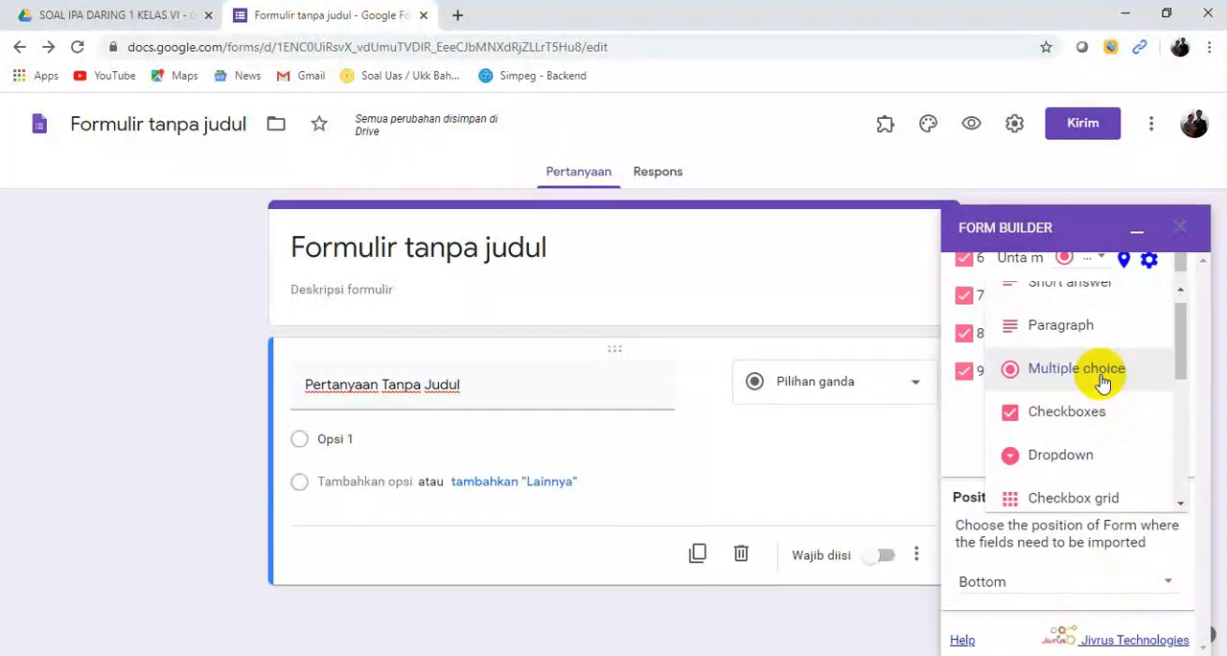
pyautogui.click(1082, 382)
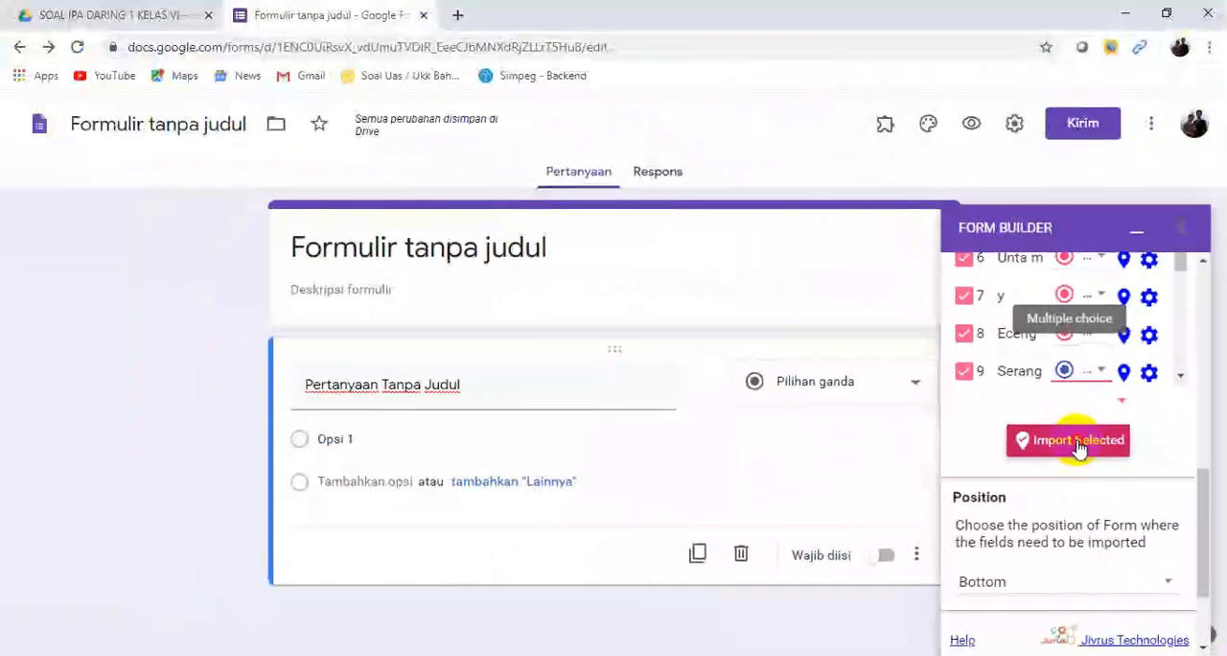
# Step: Import the selected questions into the form, close Form Builder, and check the imported questions with their answer options
pyautogui.click(1078, 443)
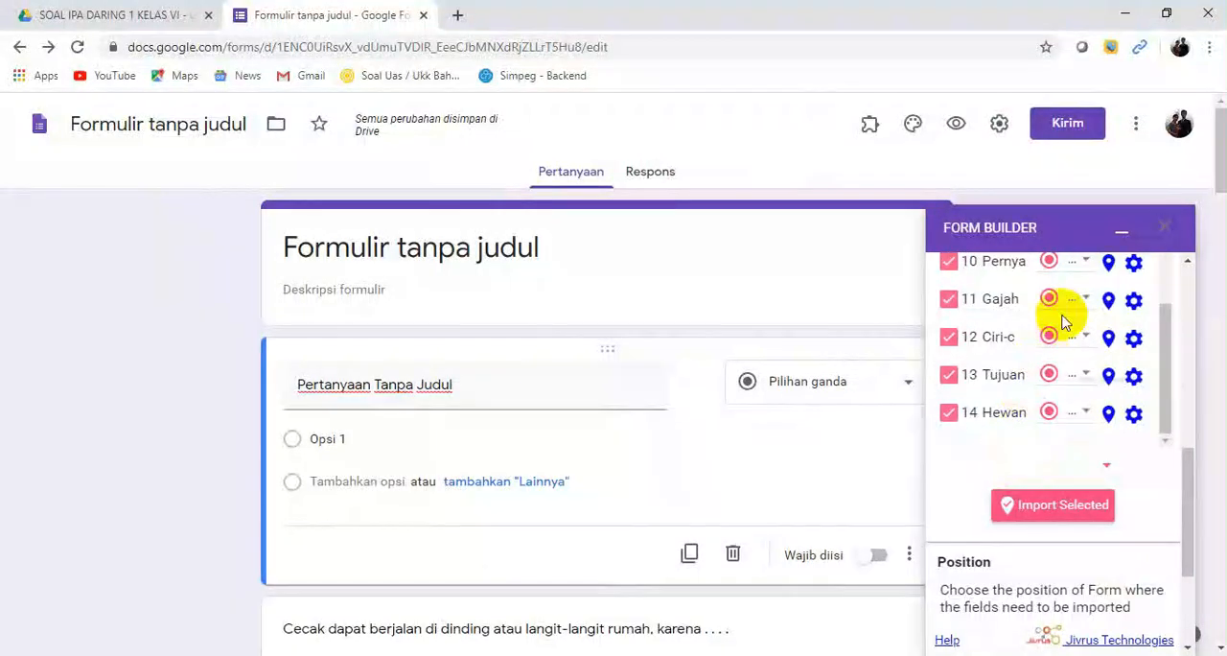
pyautogui.click(1167, 232)
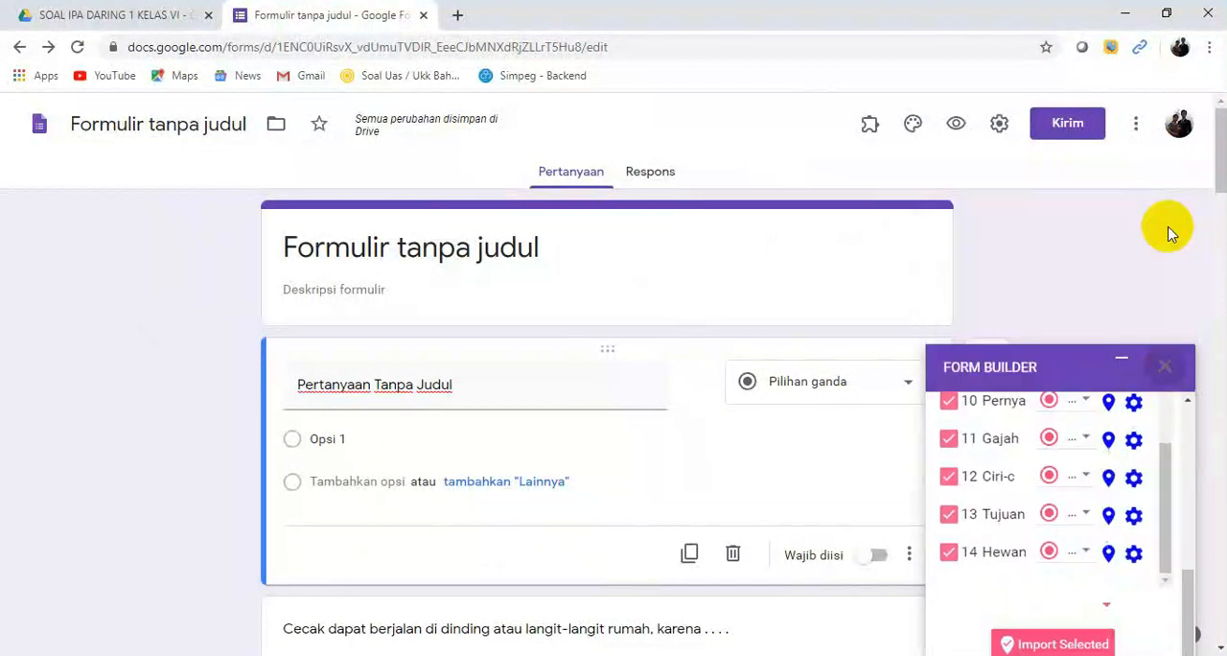
pyautogui.moveTo(1221, 181); pyautogui.dragTo(1221, 378)
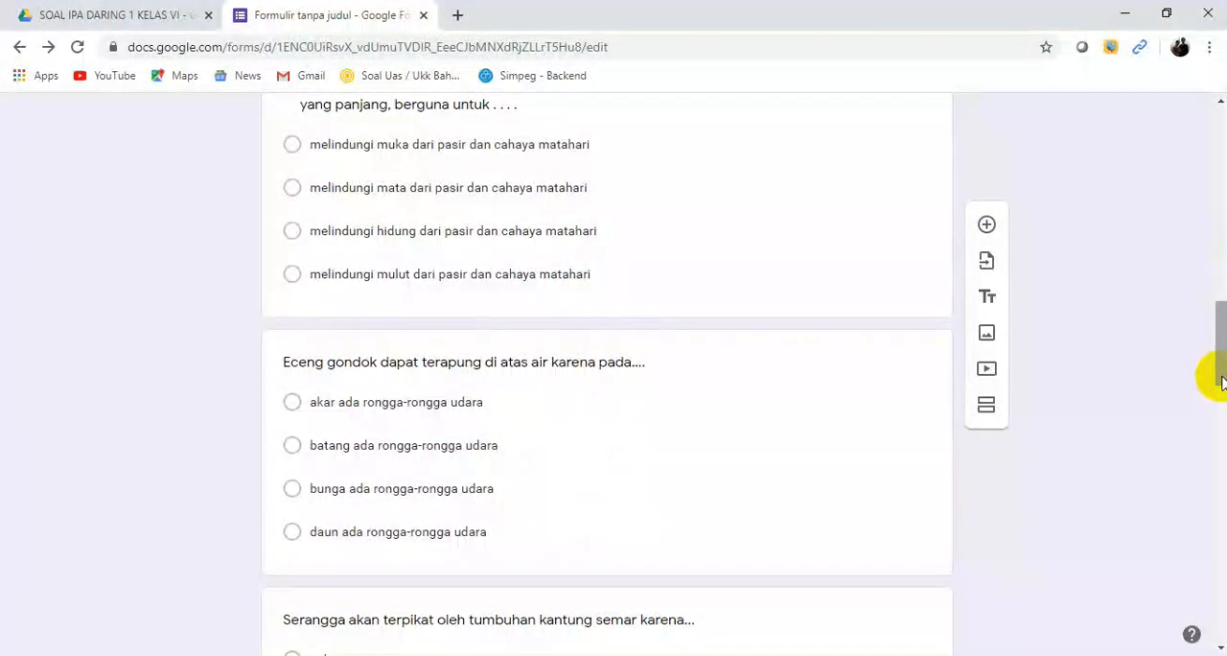
pyautogui.moveTo(1223, 382); pyautogui.dragTo(1183, 255)
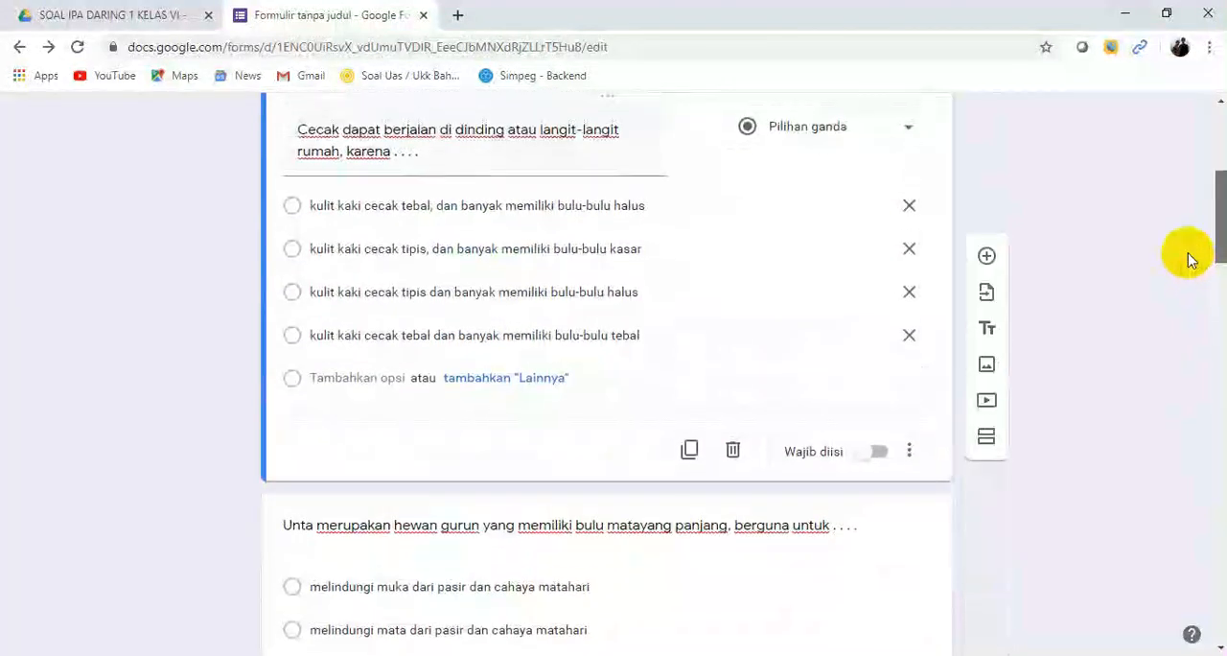
pyautogui.scroll(5, 872, 285)
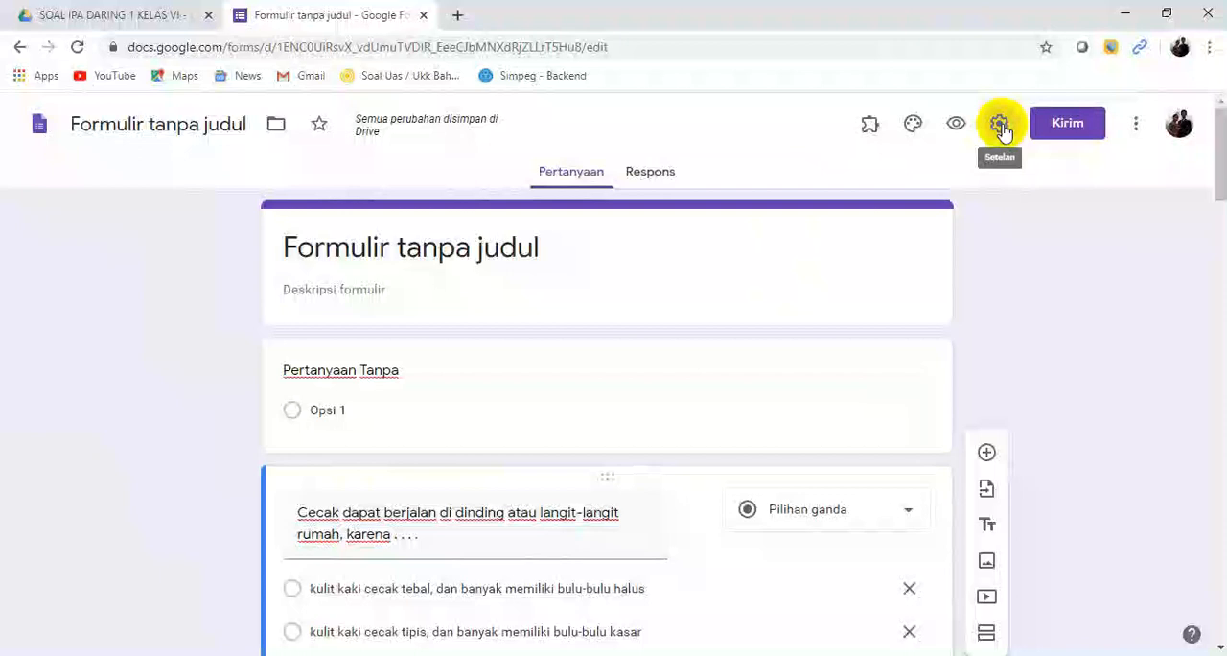
# Step: Make the form a quiz with grades released immediately after each submission, hide the correct answers from respondents, and save the settings
pyautogui.click(1000, 126)
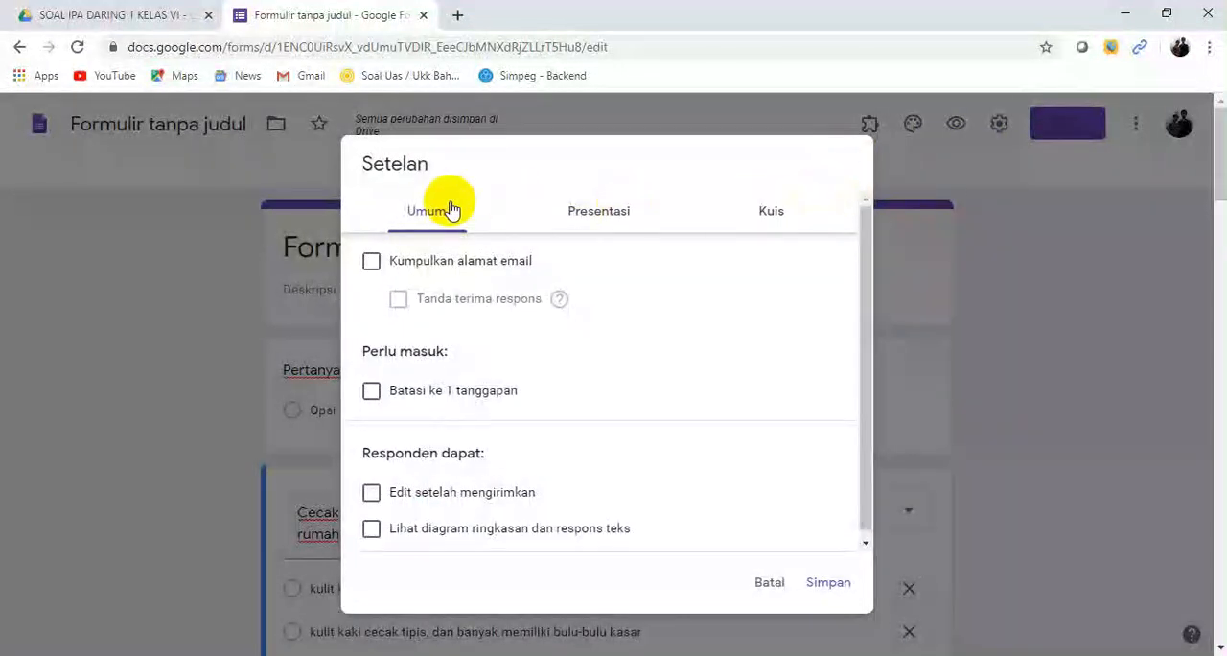
pyautogui.click(777, 218)
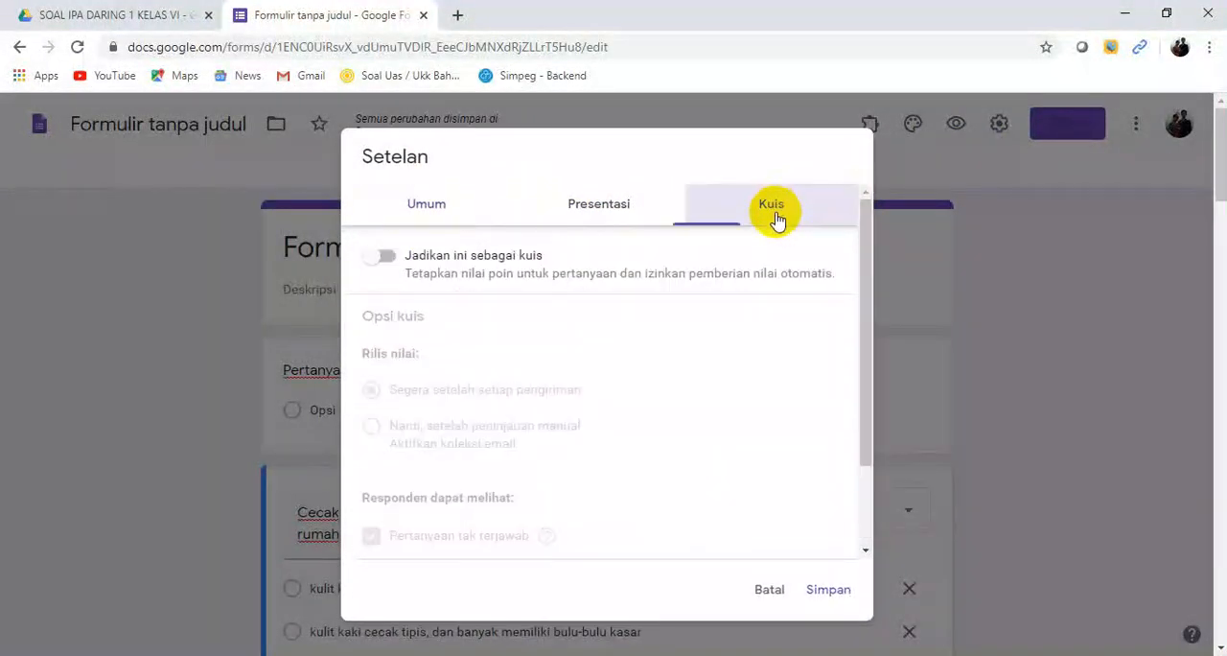
pyautogui.click(388, 259)
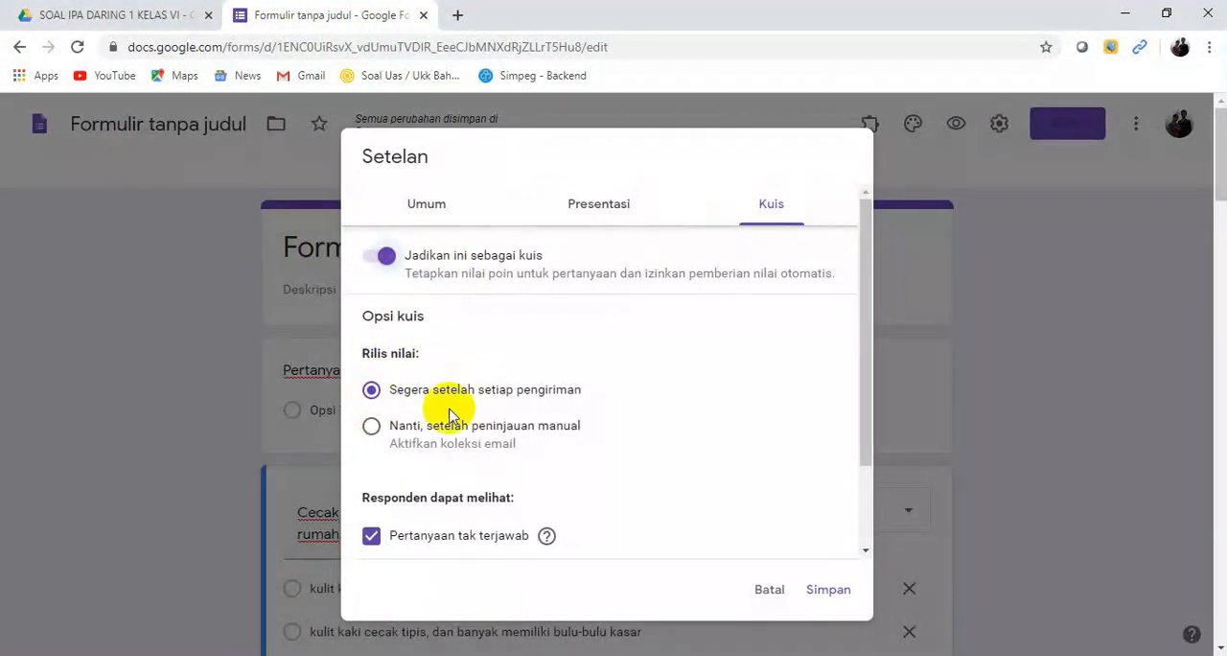
pyautogui.moveTo(864, 383); pyautogui.dragTo(883, 464)
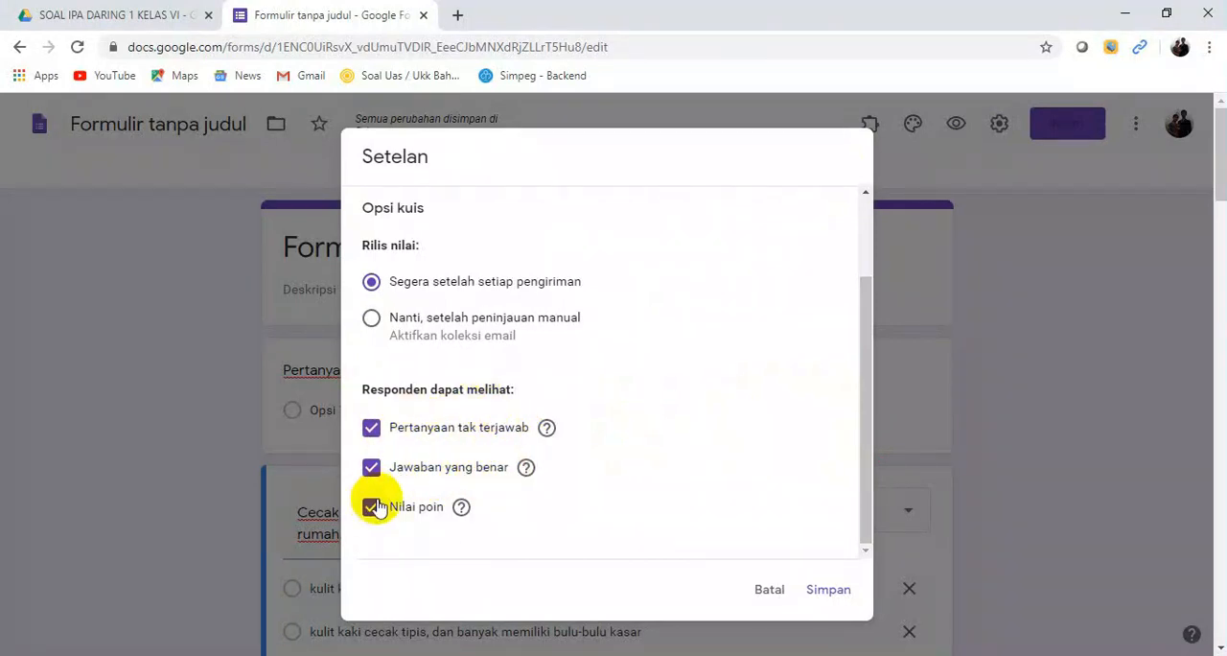
pyautogui.click(372, 472)
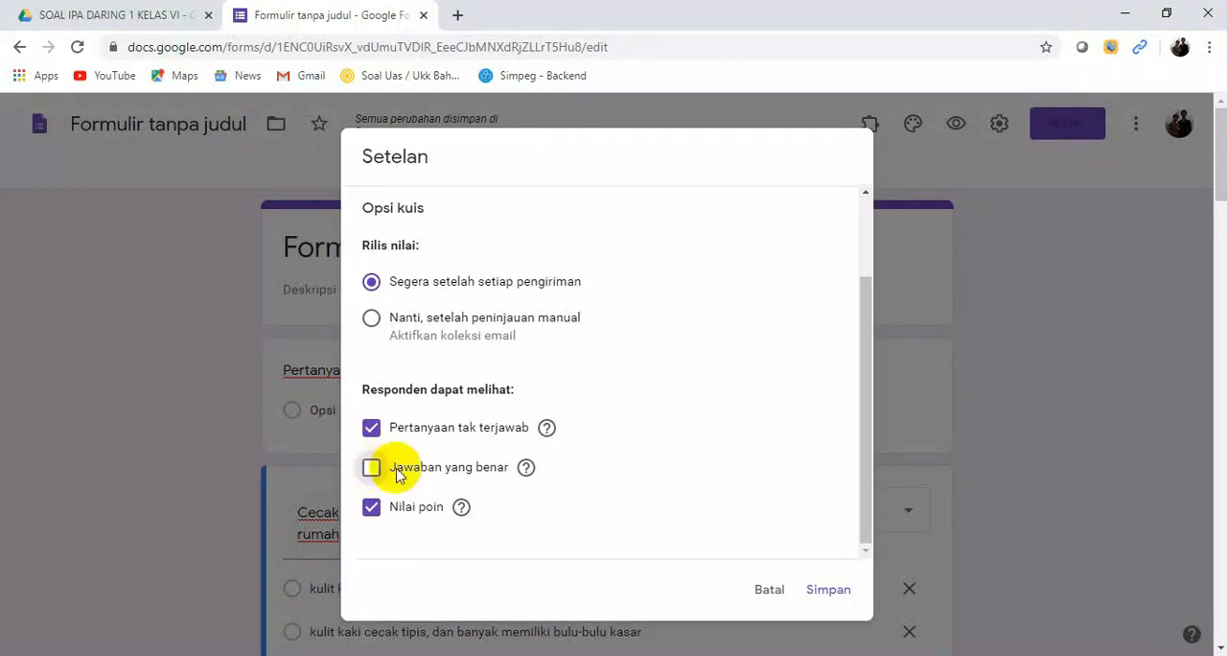
pyautogui.click(826, 590)
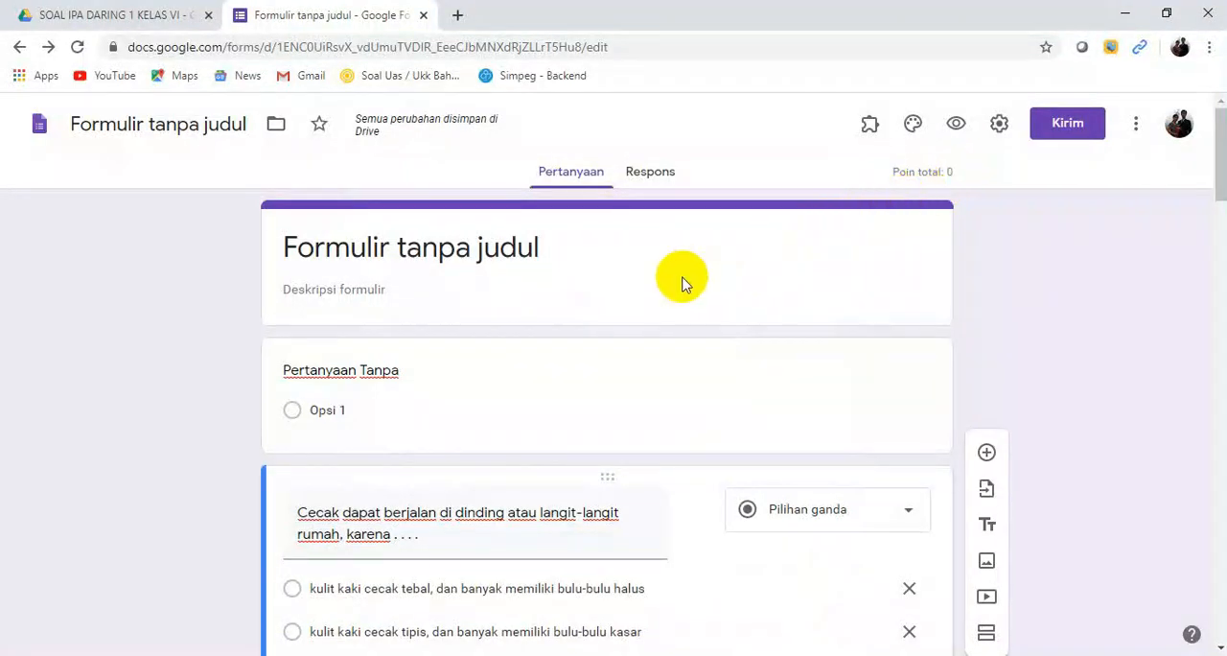
# Step: Title the form and its file SOAL IPA DARING KELAS VI TAHAP 1, and set the description to "Kerjakan soal dengan sebaik-baiknya!"
pyautogui.click(363, 250)
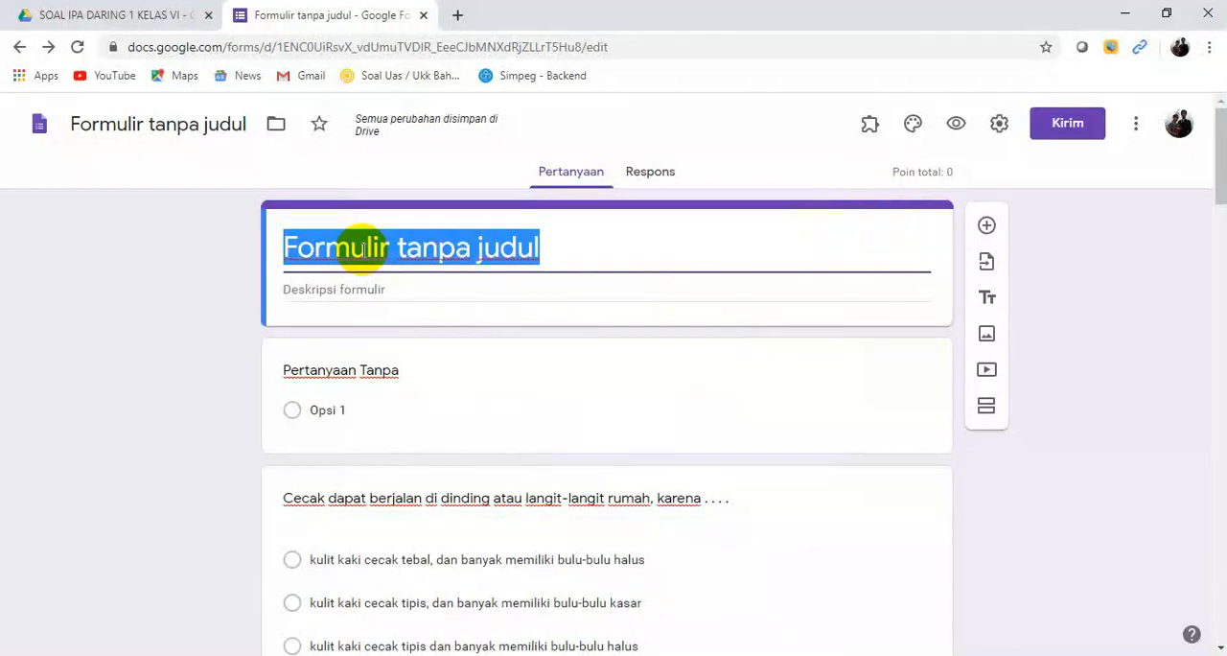
pyautogui.write('S')
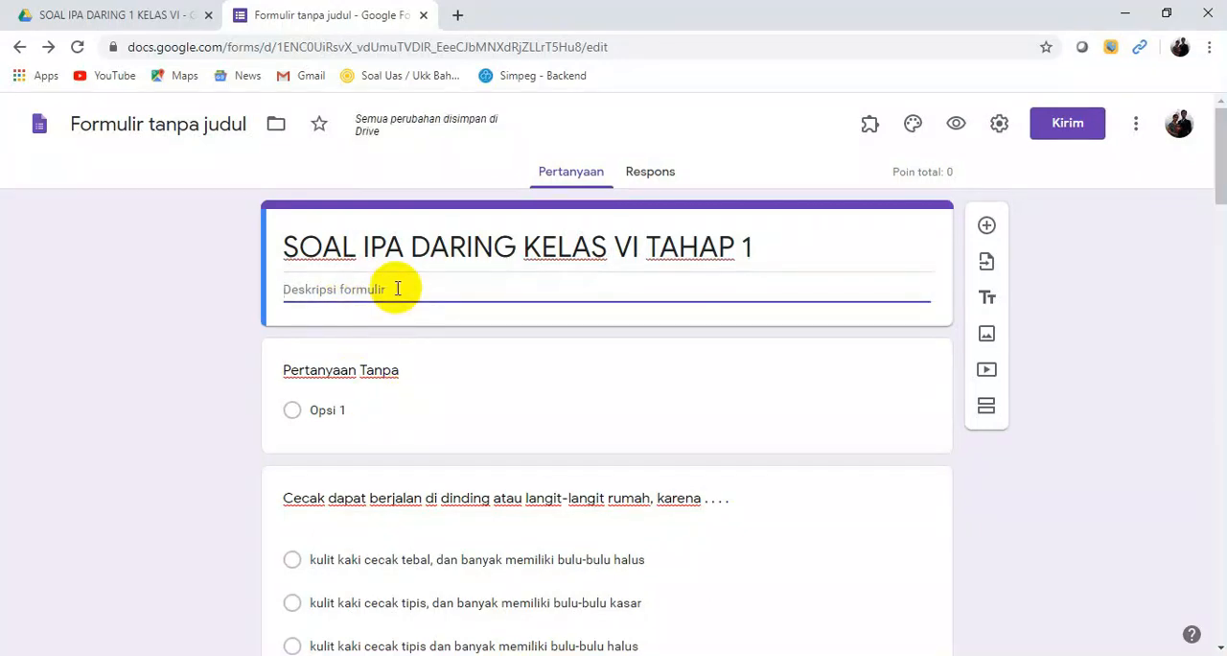
pyautogui.write('Kerjakan soal dengan sebaik-baiknya!')
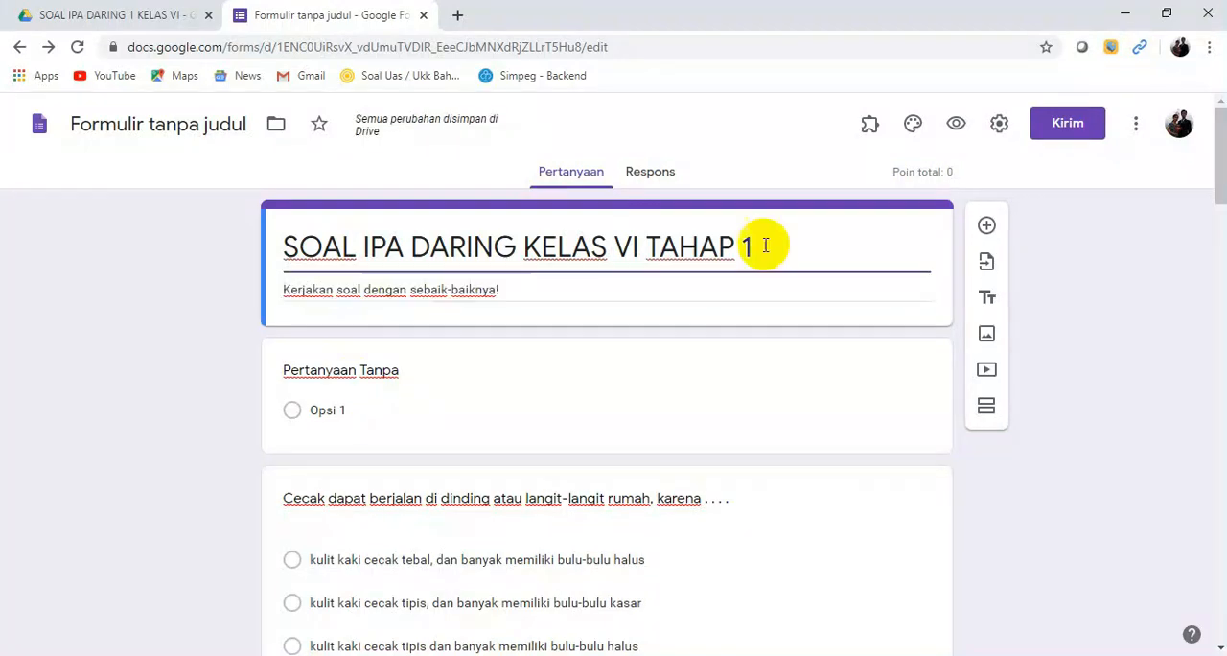
pyautogui.click(163, 130)
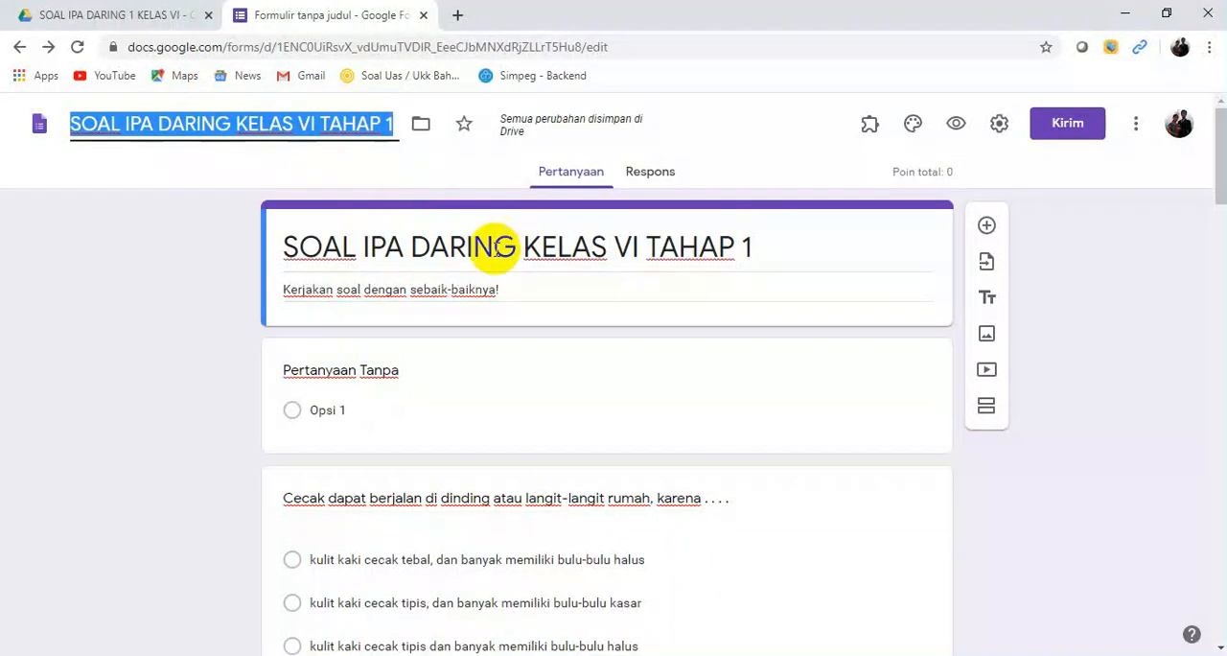
pyautogui.tripleClick(517, 289)
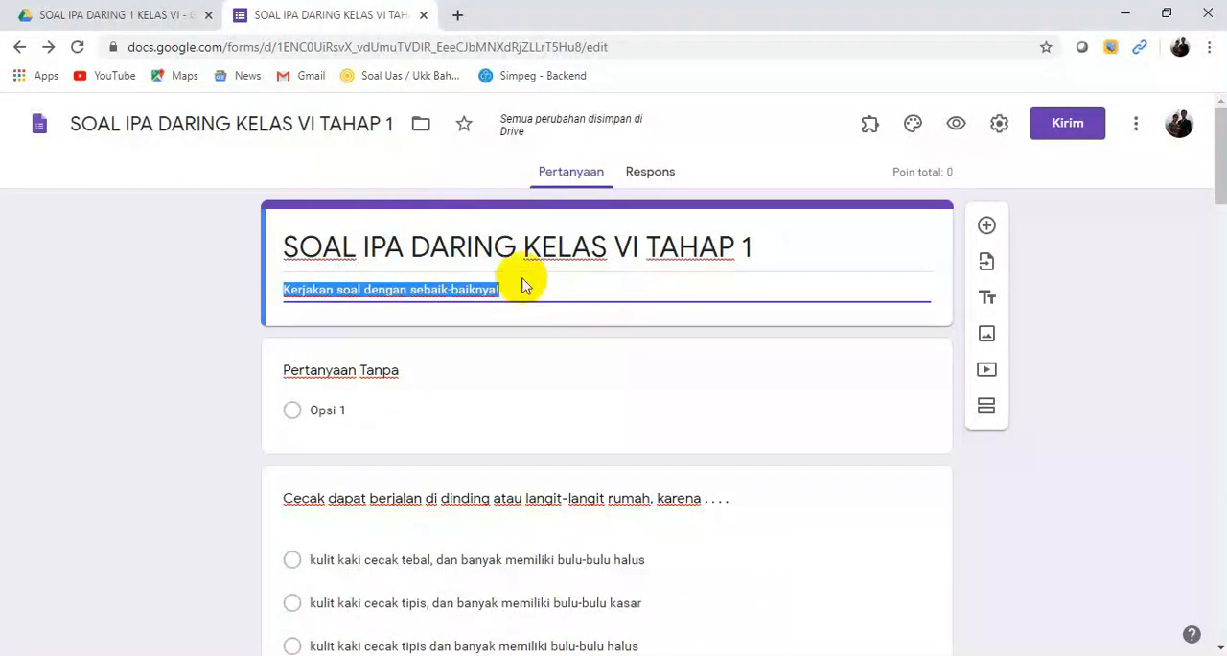
# Step: Turn the untitled first question into a short-answer question titled NAMA SISWA
pyautogui.click(356, 374)
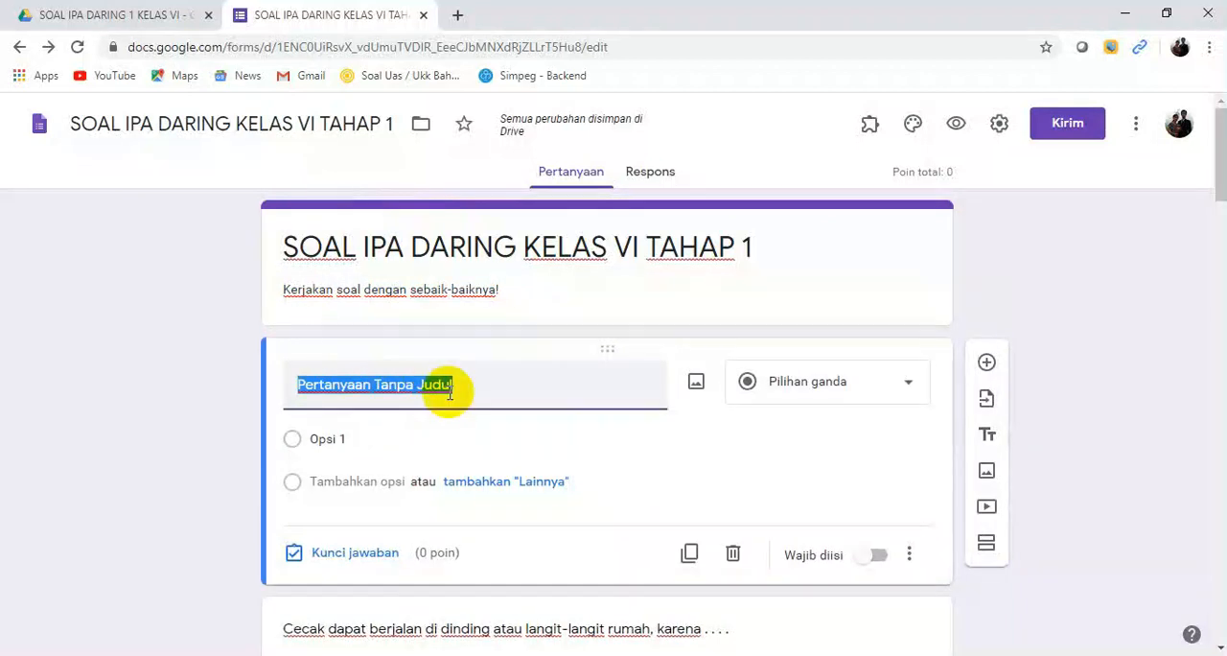
pyautogui.write('na')
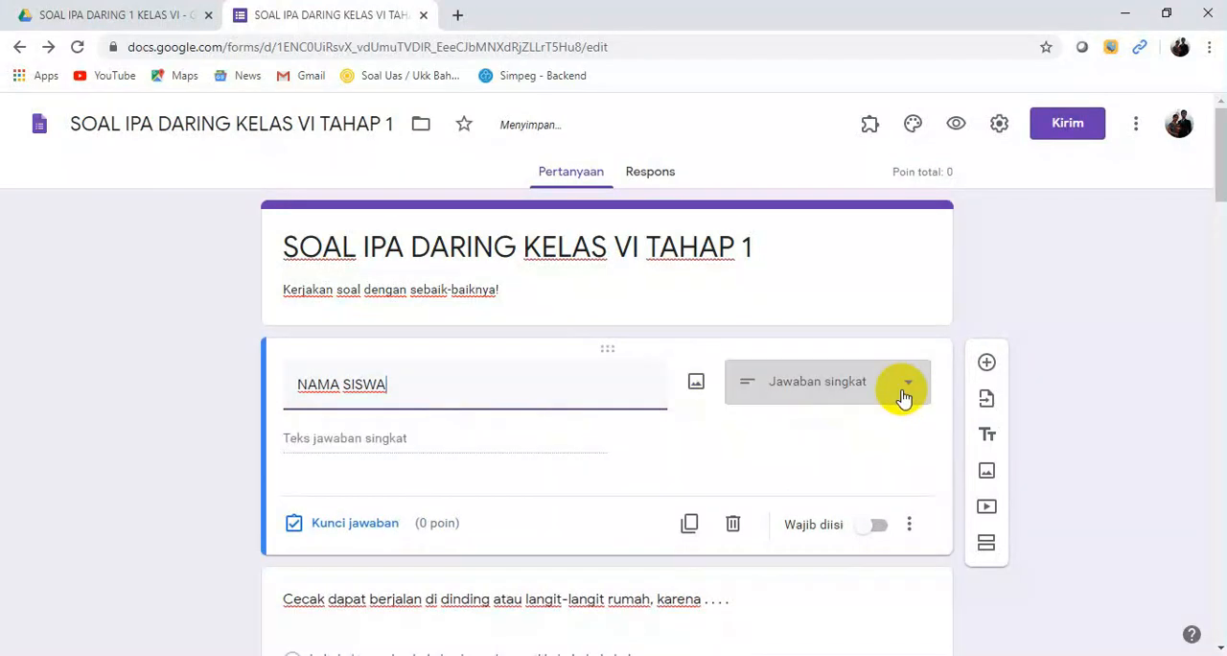
pyautogui.click(874, 397)
pyautogui.click(816, 154)
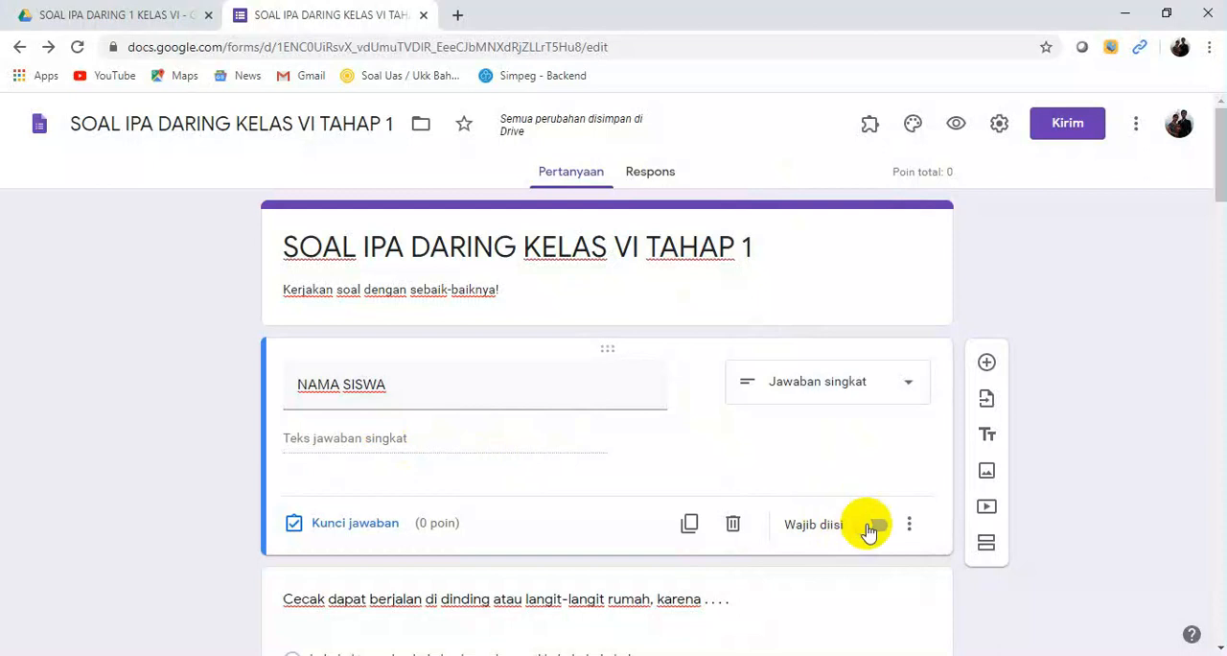
# Step: Add the description "Isilan dengan nama lengkapmu!" to the NAMA SISWA question and make the question required
pyautogui.click(909, 525)
pyautogui.click(966, 572)
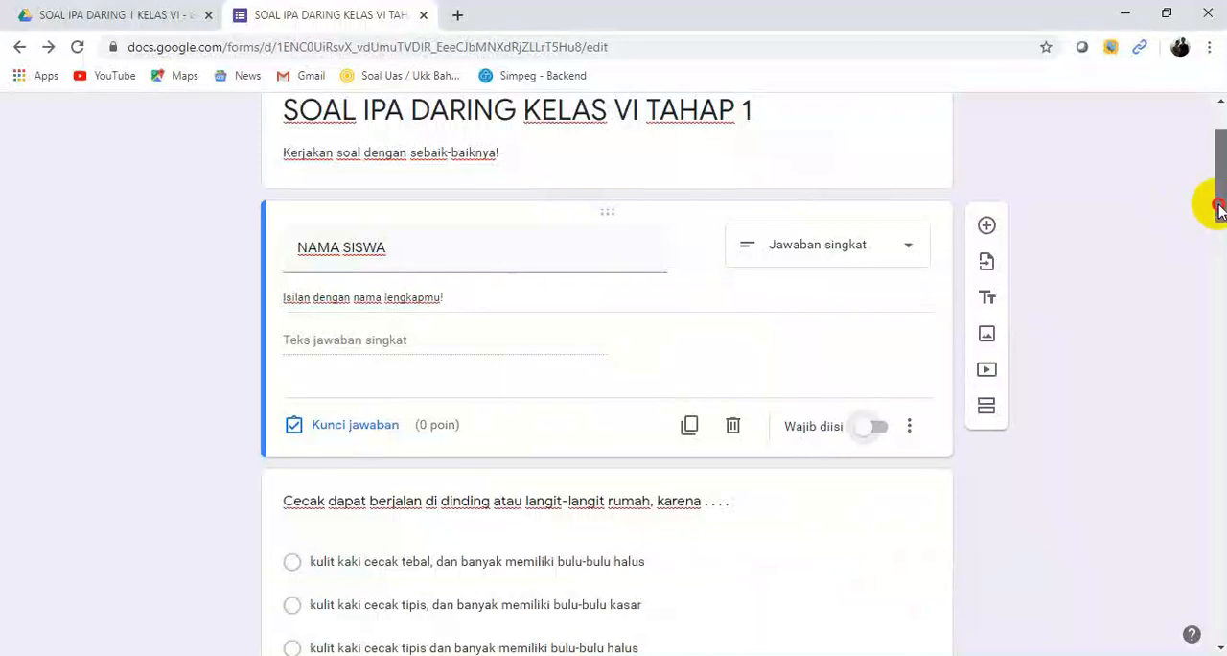
pyautogui.moveTo(1219, 205); pyautogui.dragTo(1221, 217)
pyautogui.click(892, 361)
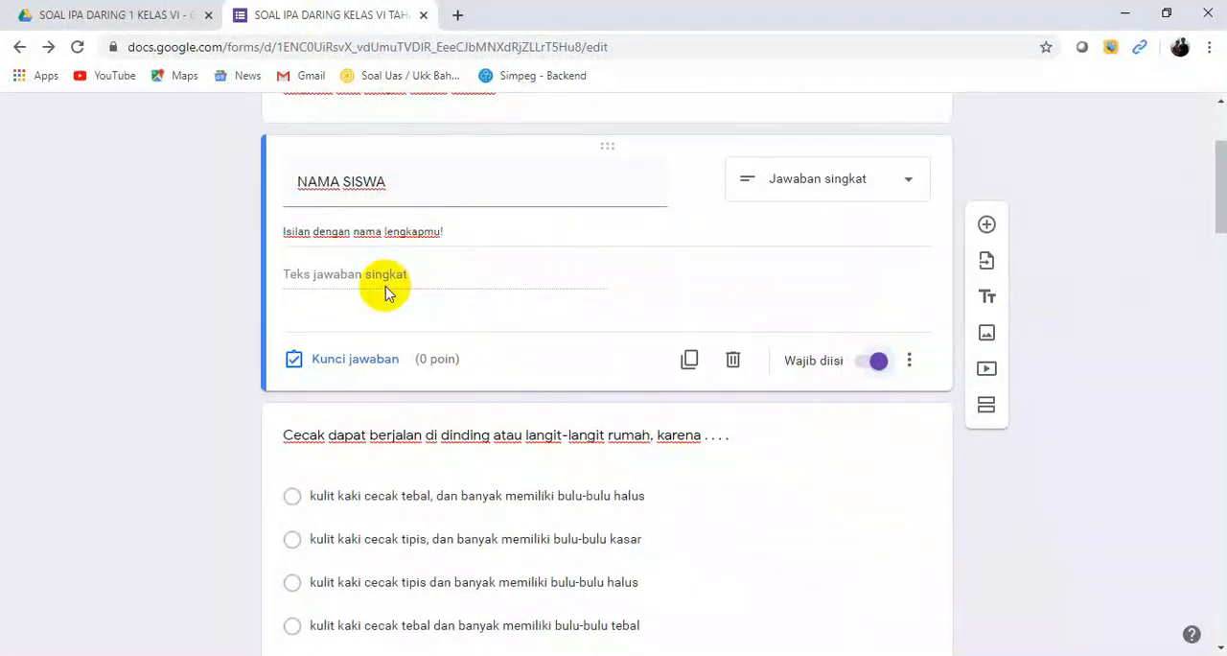
# Step: Add a required multiple-choice question titled KELAS with the options VI A and VI B below NAMA SISWA
pyautogui.click(987, 228)
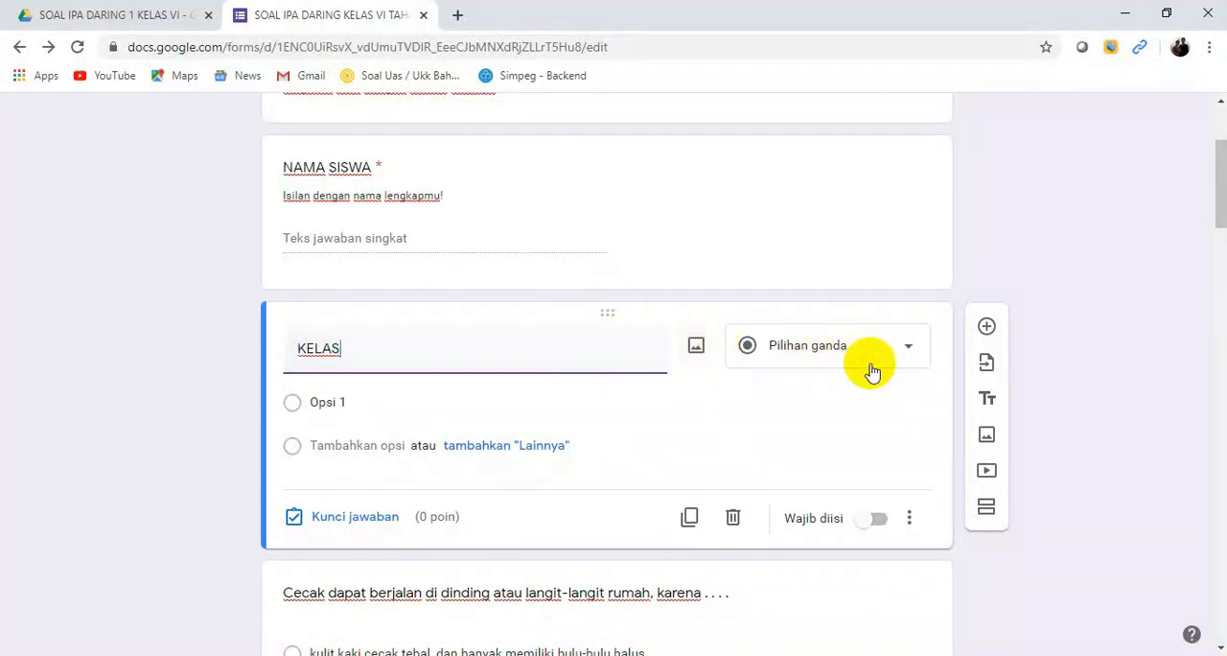
pyautogui.click(332, 403)
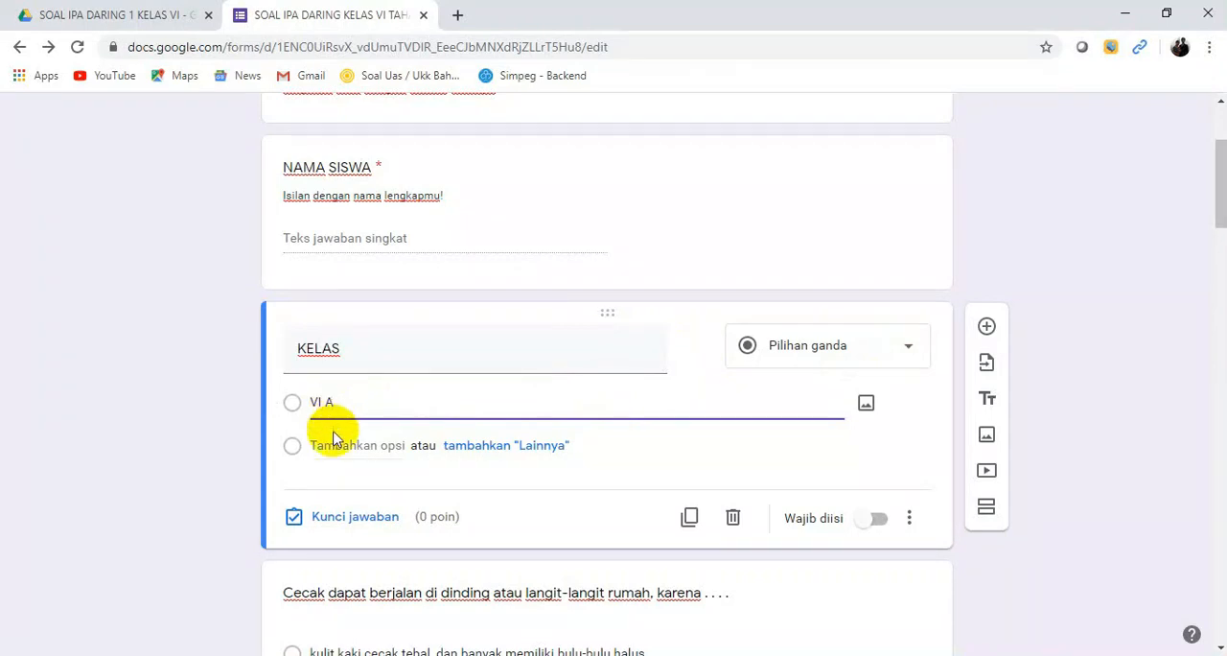
pyautogui.click(333, 445)
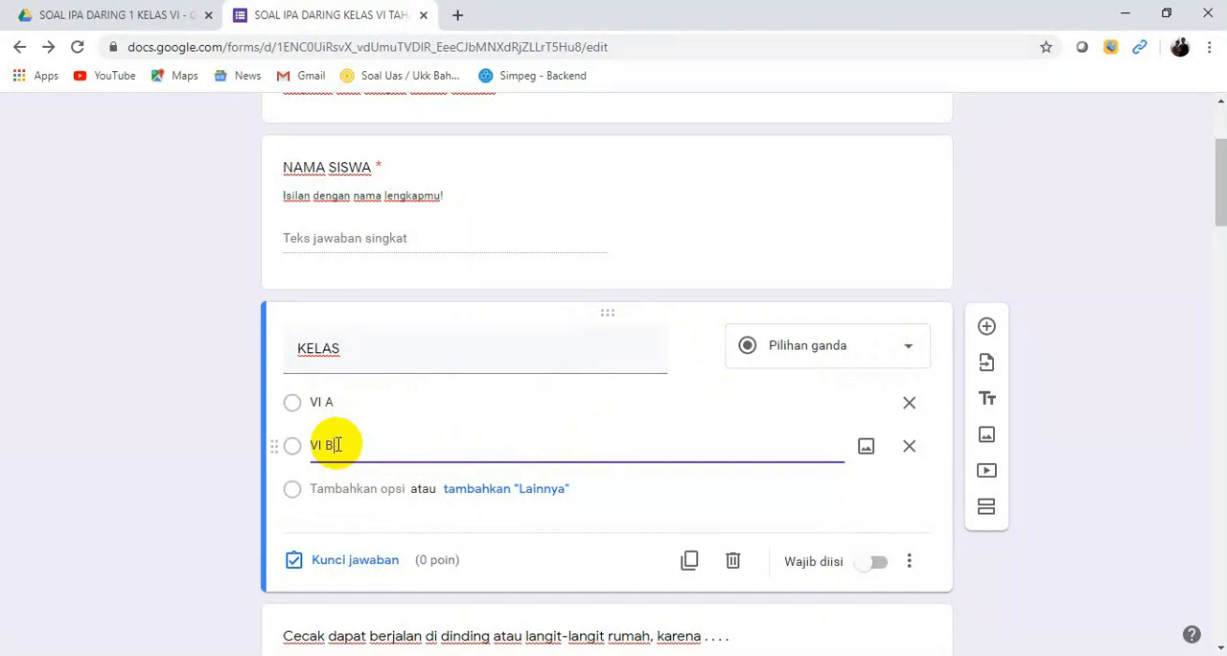
pyautogui.write('VI B')
pyautogui.click(879, 562)
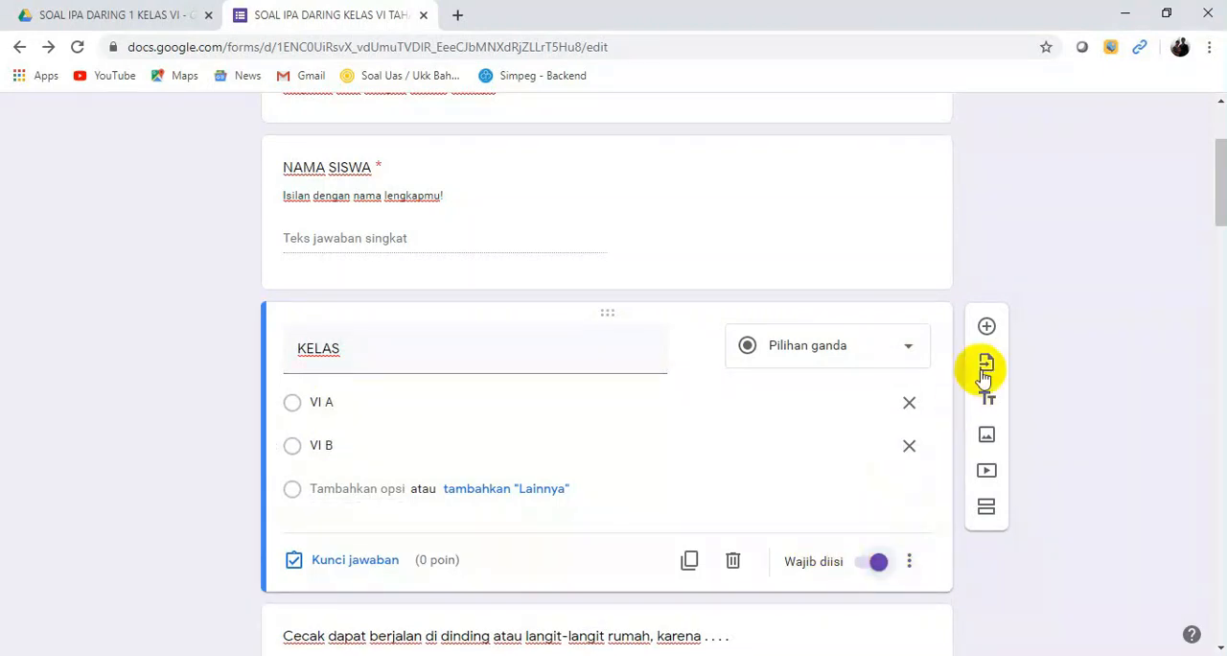
# Step: Add a required short-answer question titled NO ABSEN below the KELAS question
pyautogui.click(987, 326)
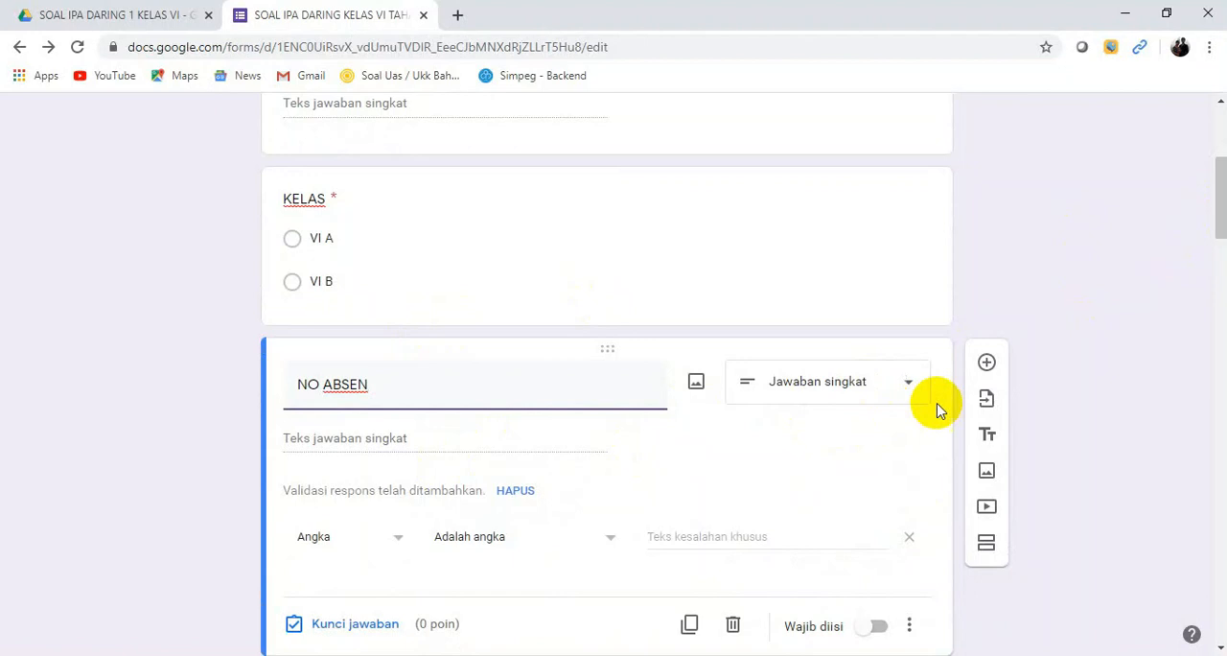
pyautogui.click(905, 388)
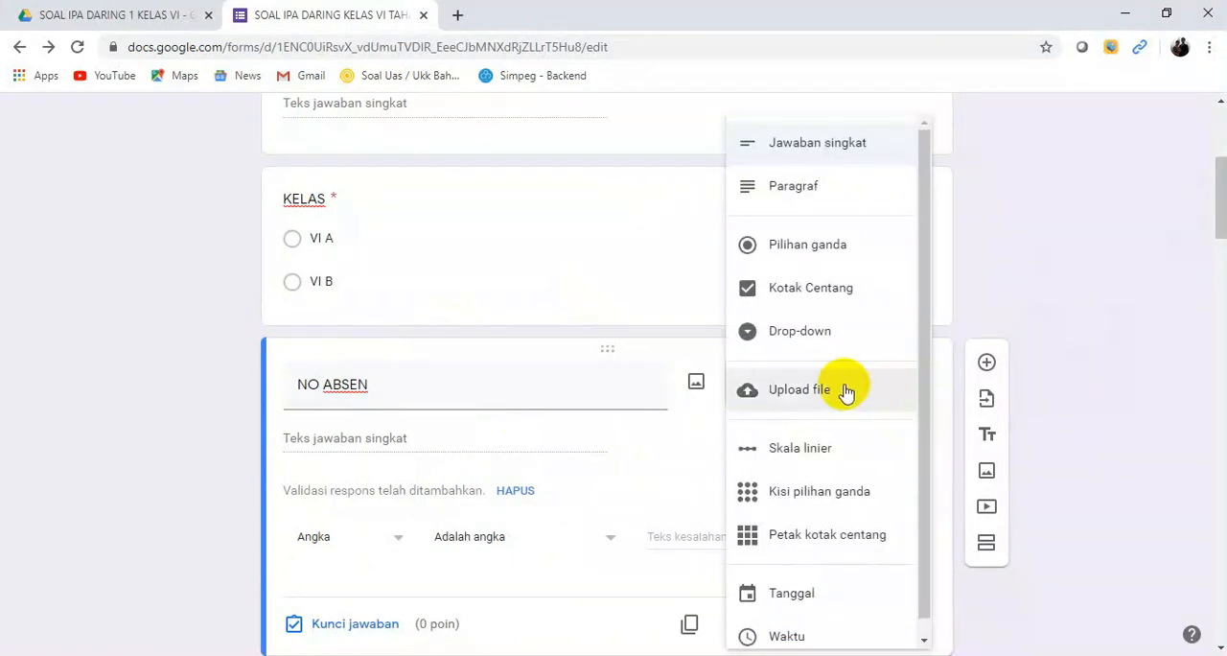
pyautogui.moveTo(920, 462); pyautogui.dragTo(931, 359)
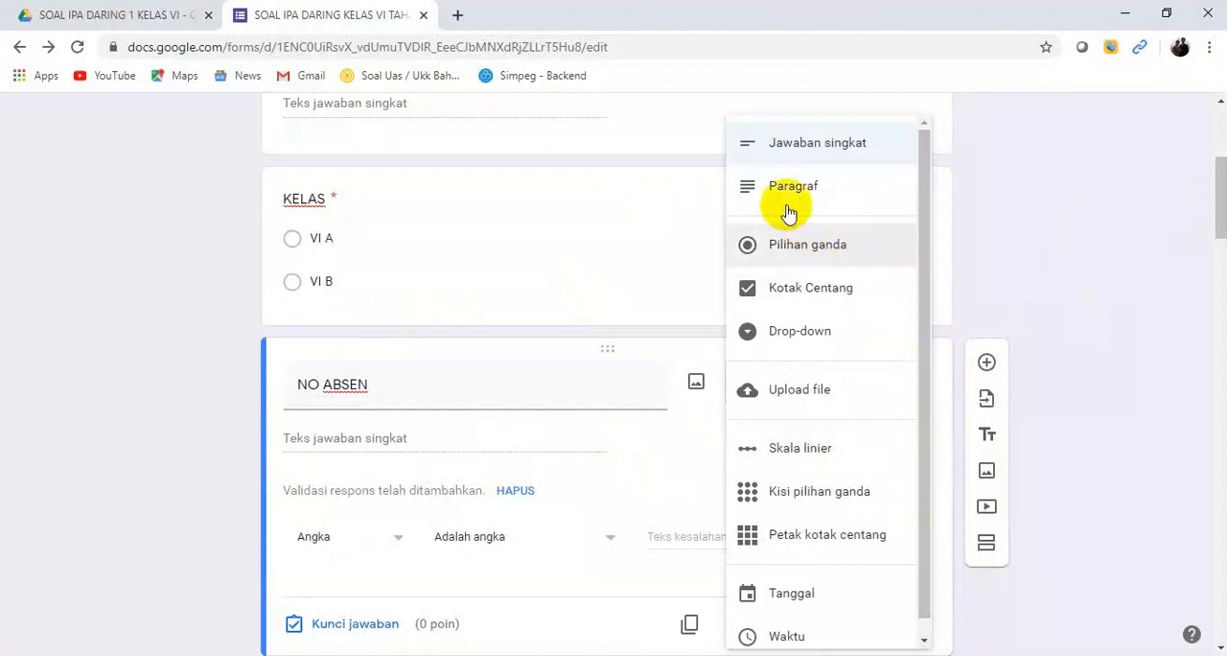
pyautogui.click(799, 157)
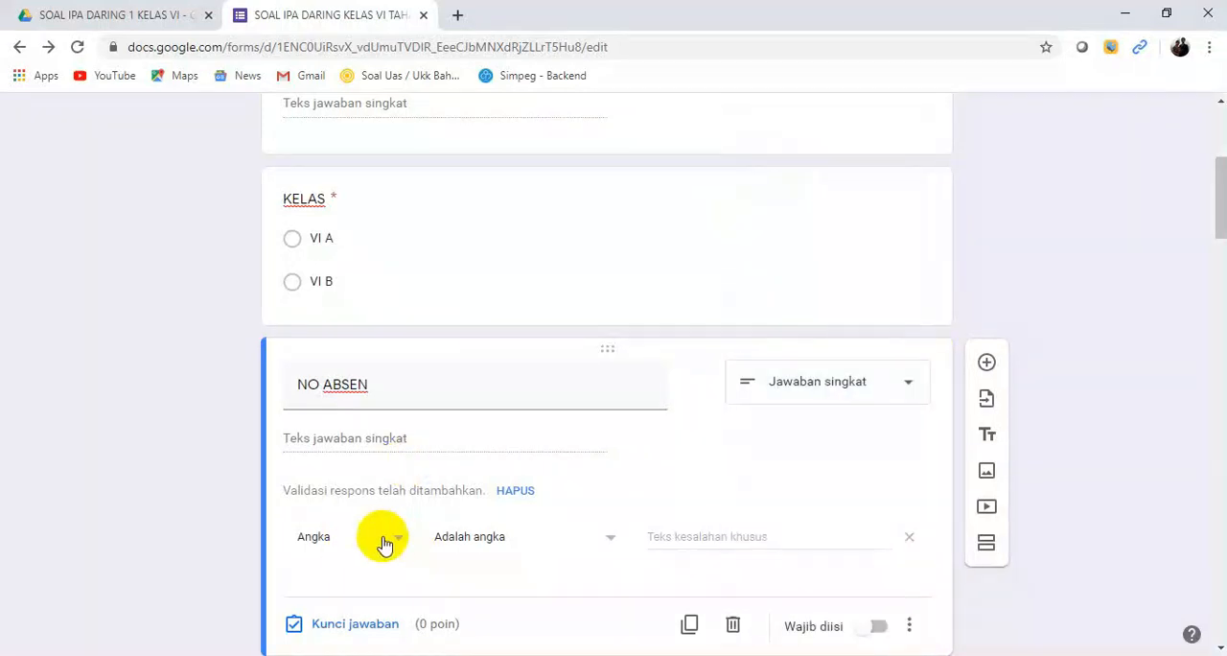
pyautogui.scroll(-3, 1216, 239)
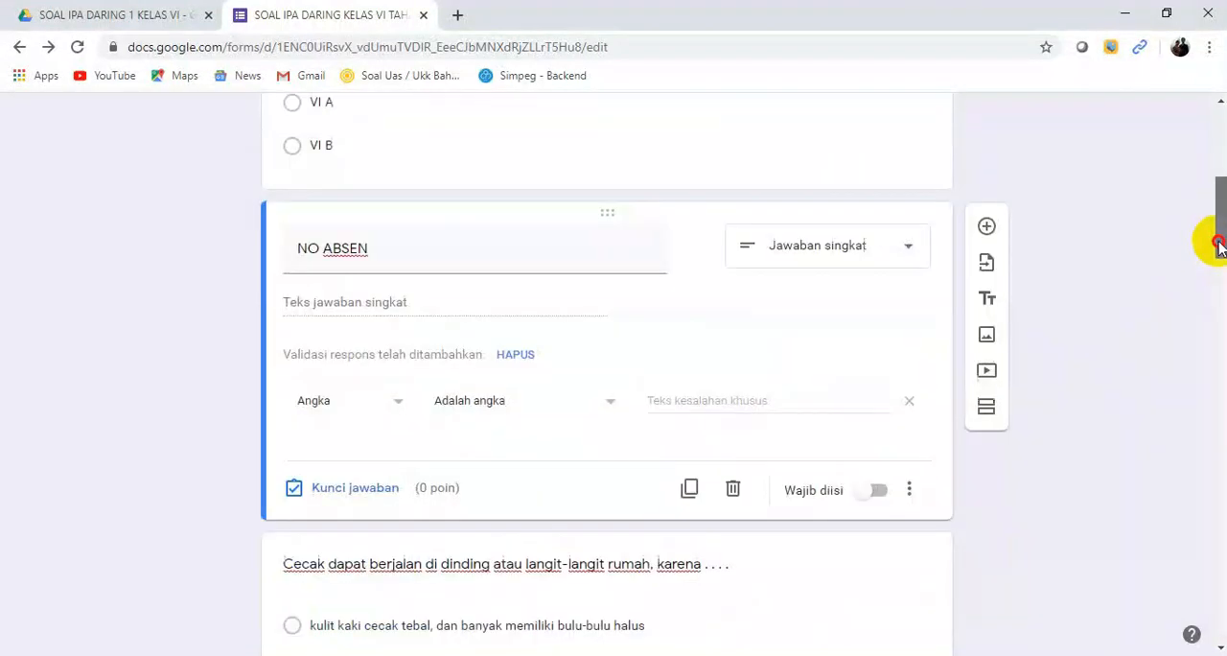
pyautogui.click(878, 377)
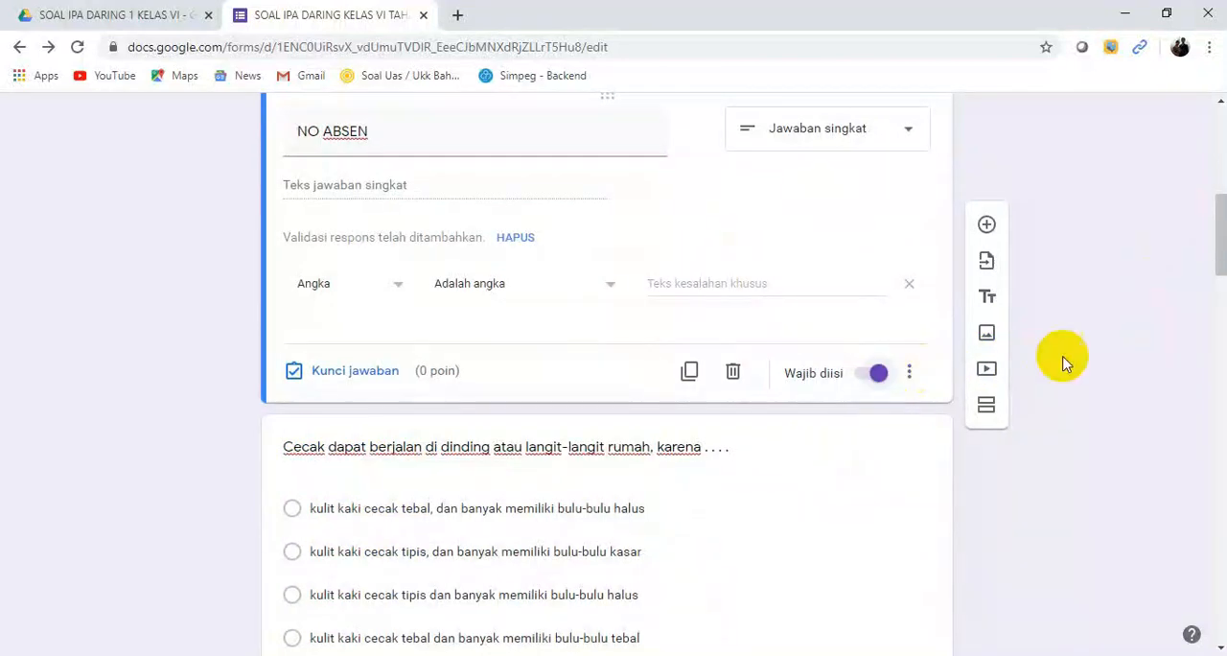
# Step: Add a new section after the NO ABSEN question to separate the student data from the quiz questions
pyautogui.moveTo(1215, 247)
pyautogui.mouseDown()
pyautogui.moveTo(1205, 170)
pyautogui.moveTo(1202, 251)
pyautogui.mouseUp()
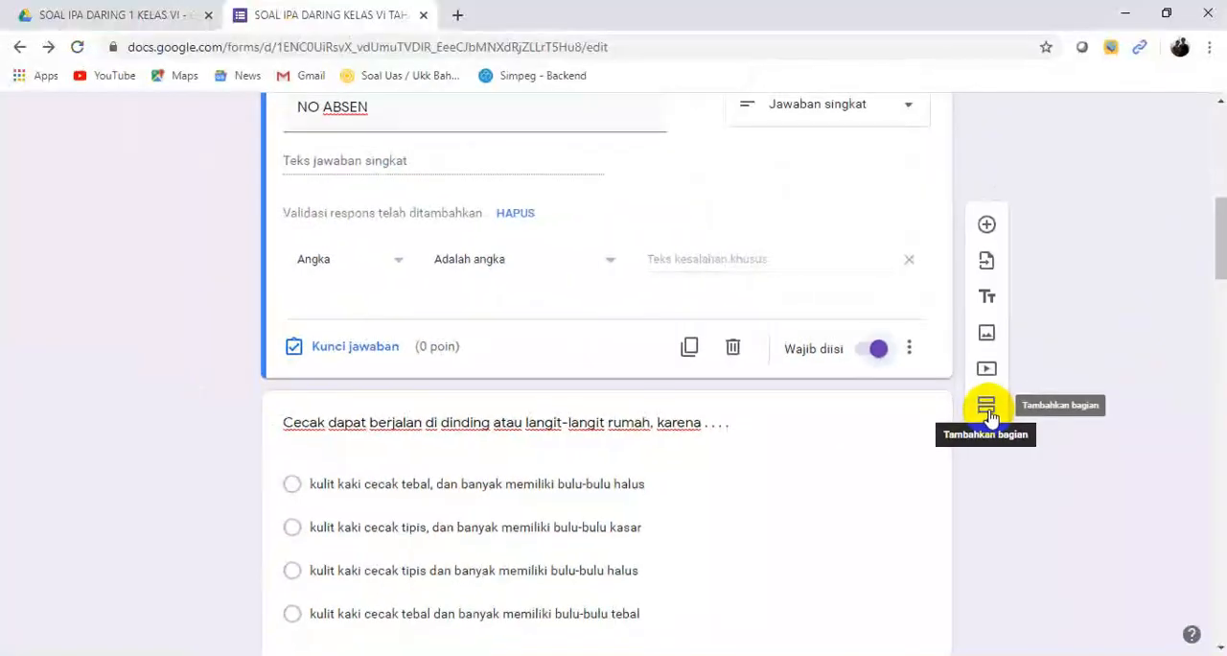
pyautogui.click(910, 384)
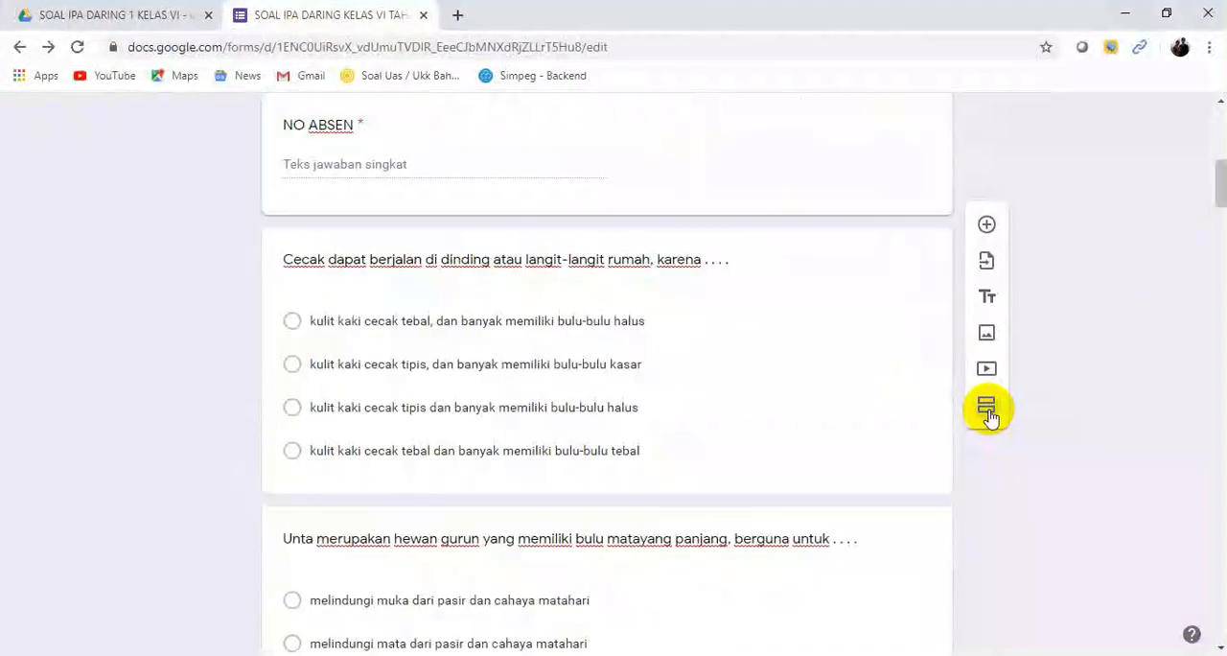
pyautogui.moveTo(1222, 198); pyautogui.dragTo(1192, 220)
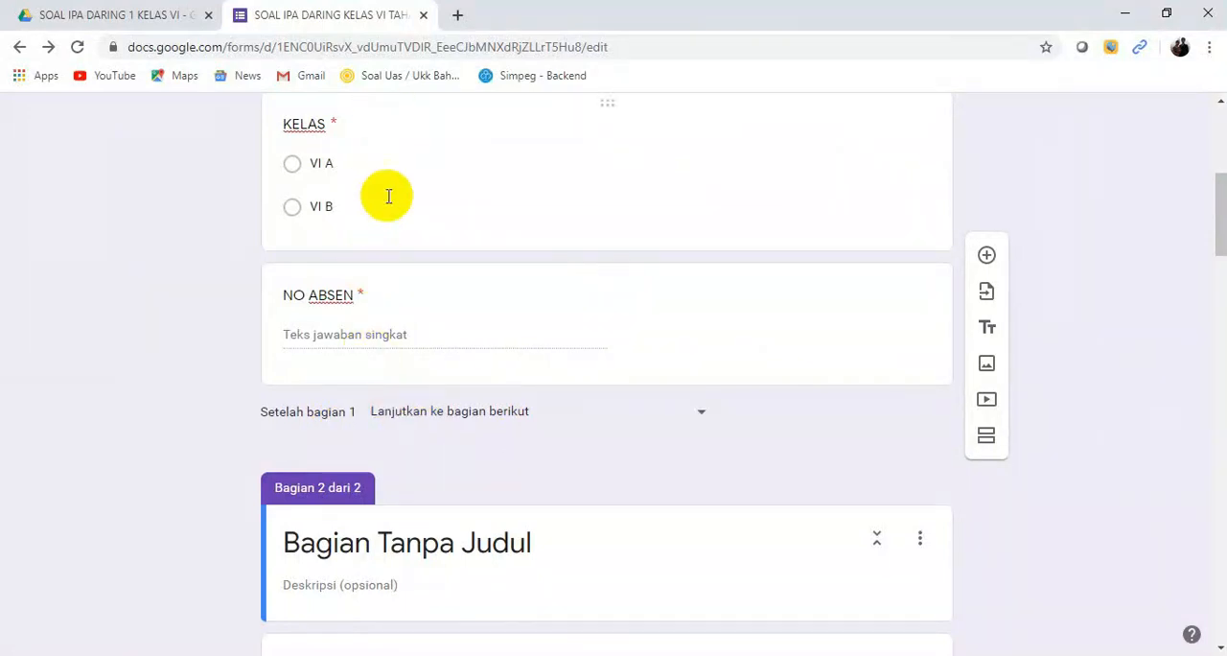
pyautogui.moveTo(1213, 260); pyautogui.dragTo(1214, 211)
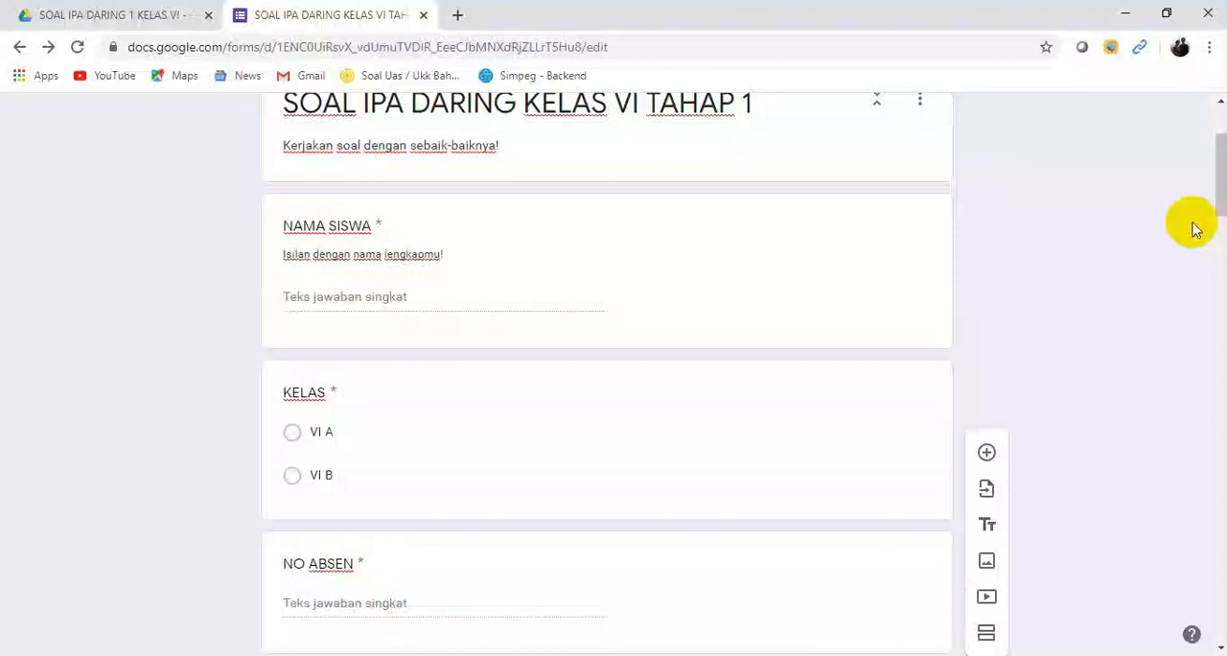
# Step: Title the second section "Pilihlah jawaban yang paling benar!"
pyautogui.scroll(-5, 484, 329)
pyautogui.click(484, 329)
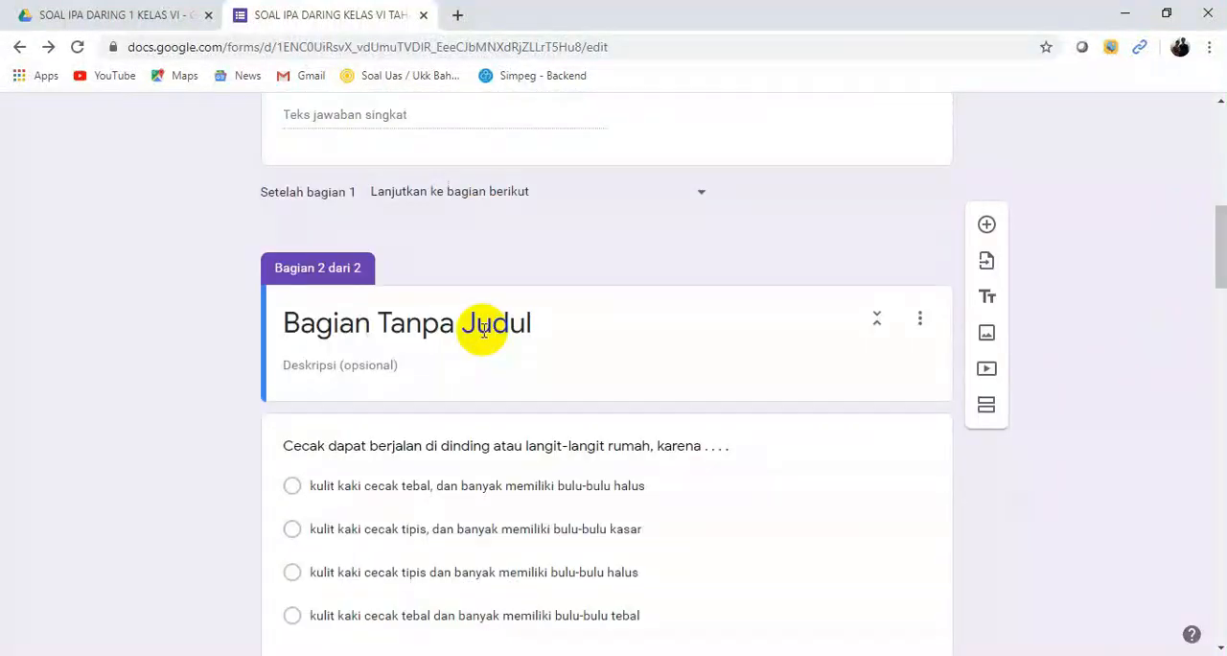
pyautogui.click(484, 329)
pyautogui.write('p')
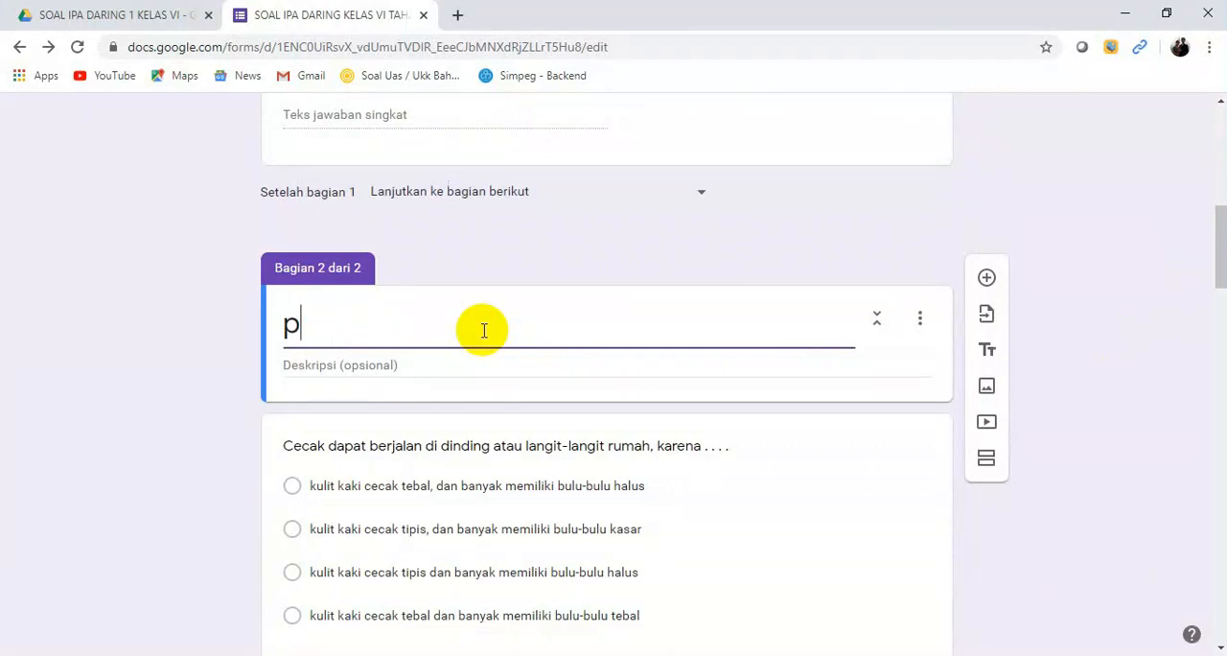
pyautogui.press('BackSpace')
pyautogui.write('P')
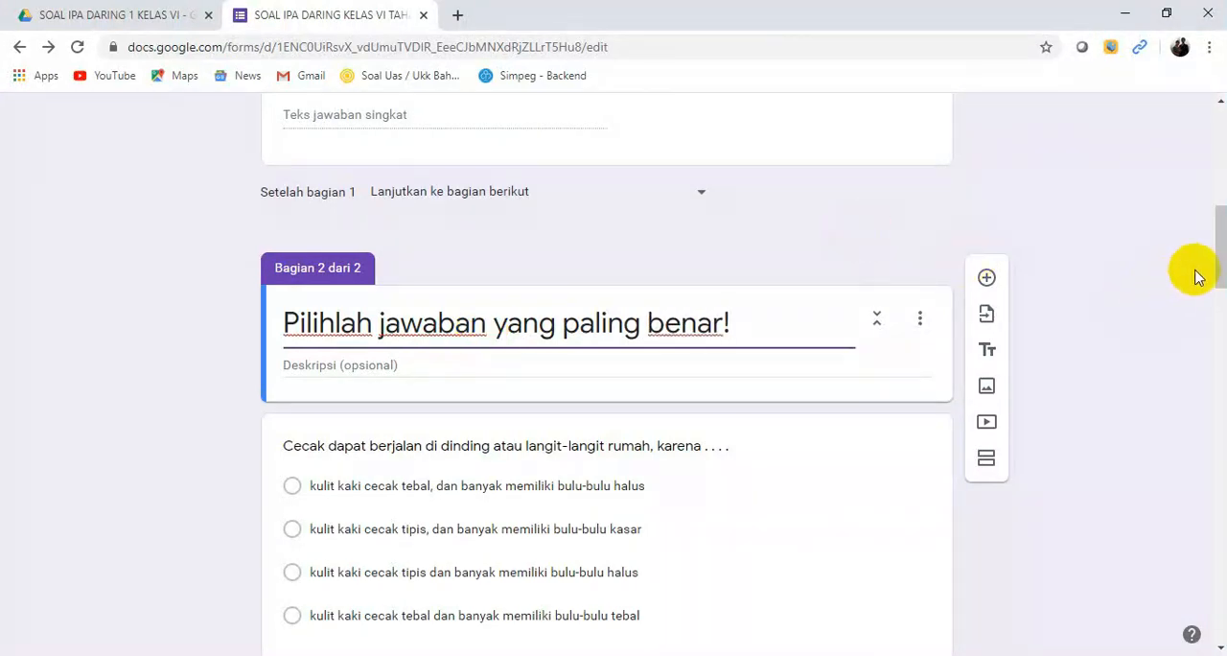
# Step: Number the question about how a cecak walks on walls by putting "1." before its text
pyautogui.moveTo(1221, 278); pyautogui.dragTo(1220, 316)
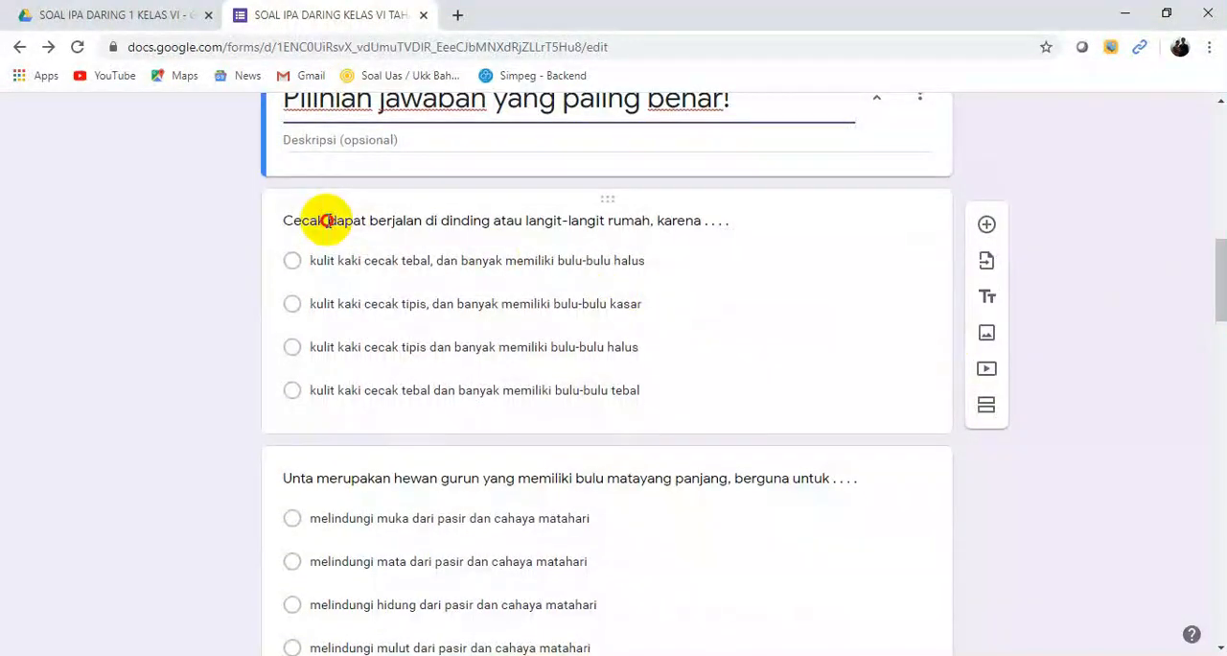
pyautogui.click(324, 219)
pyautogui.click(300, 238)
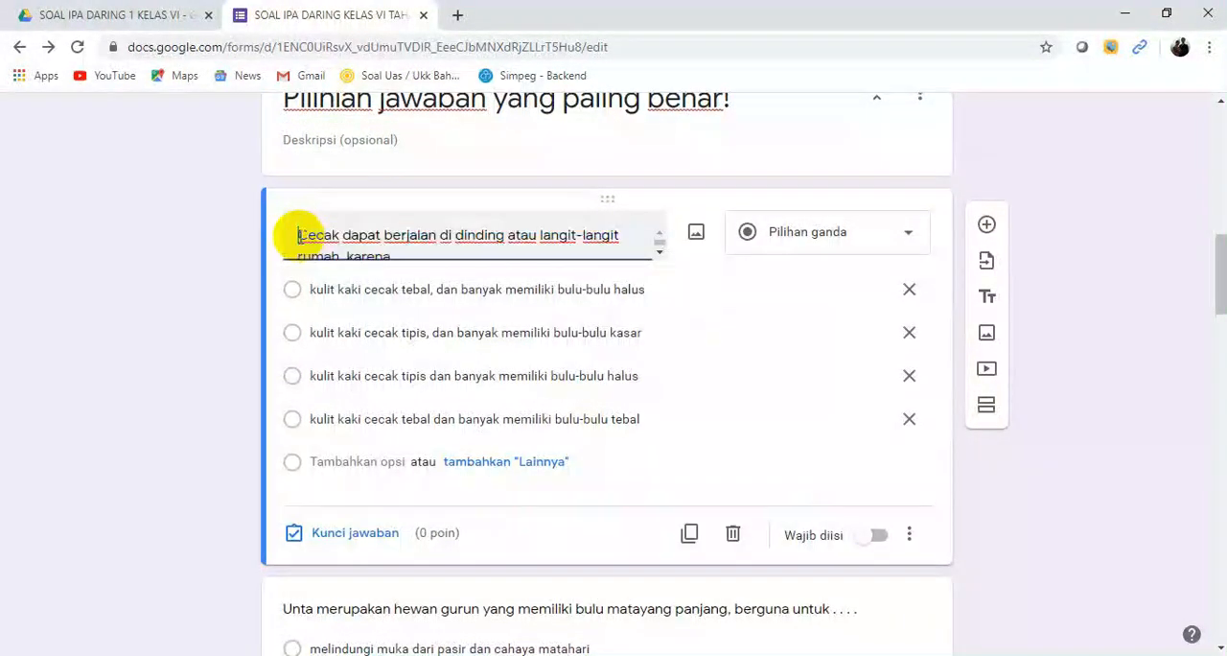
pyautogui.write('1.')
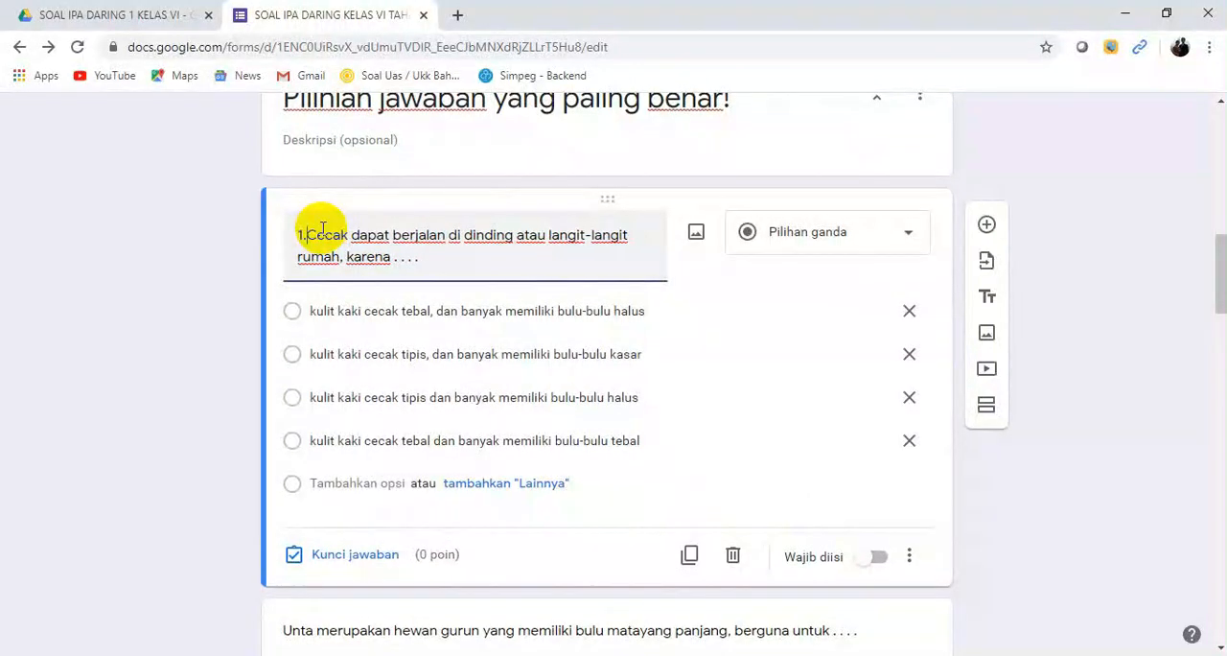
# Step: Give question 1 a value of 10 points and mark "kulit kaki cecak tipis dan banyak memiliki bulu-bulu halus" as its correct answer
pyautogui.click(353, 559)
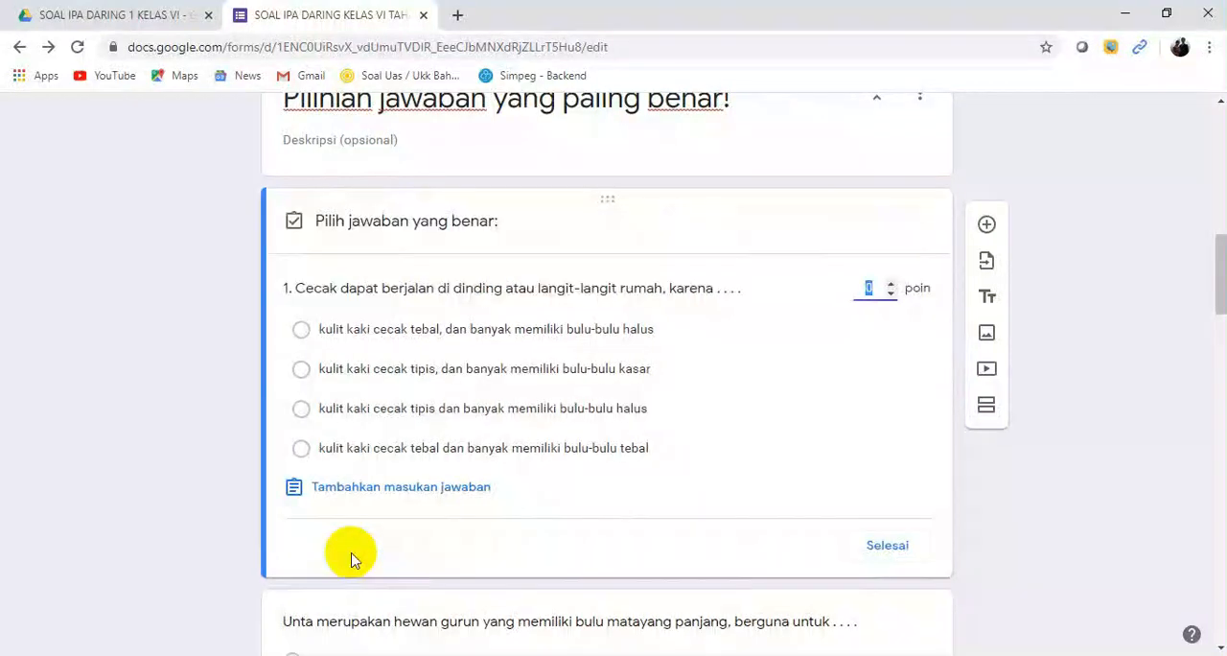
pyautogui.click(870, 290)
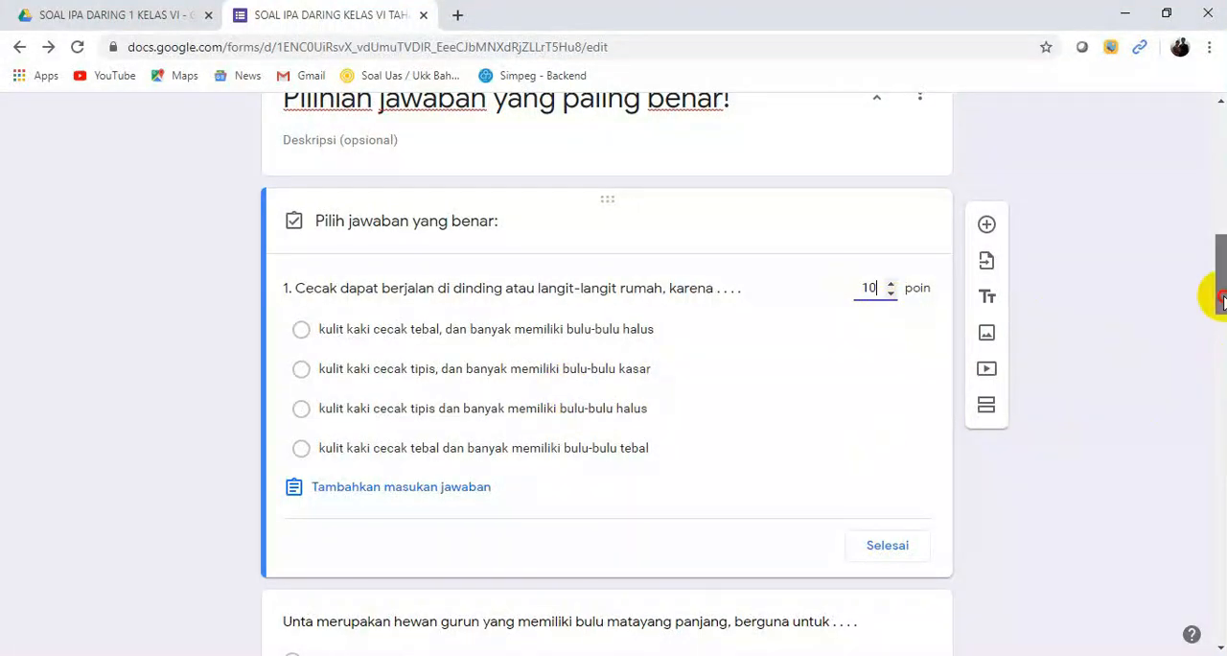
pyautogui.scroll(-1, 1221, 301)
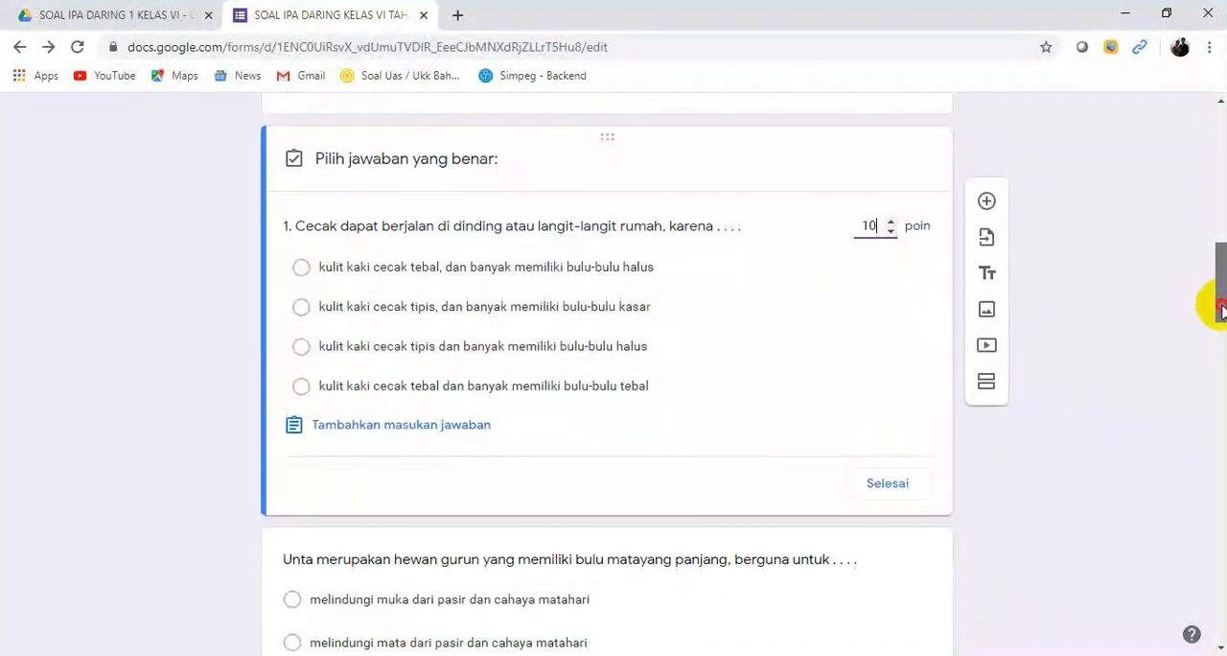
pyautogui.click(938, 423)
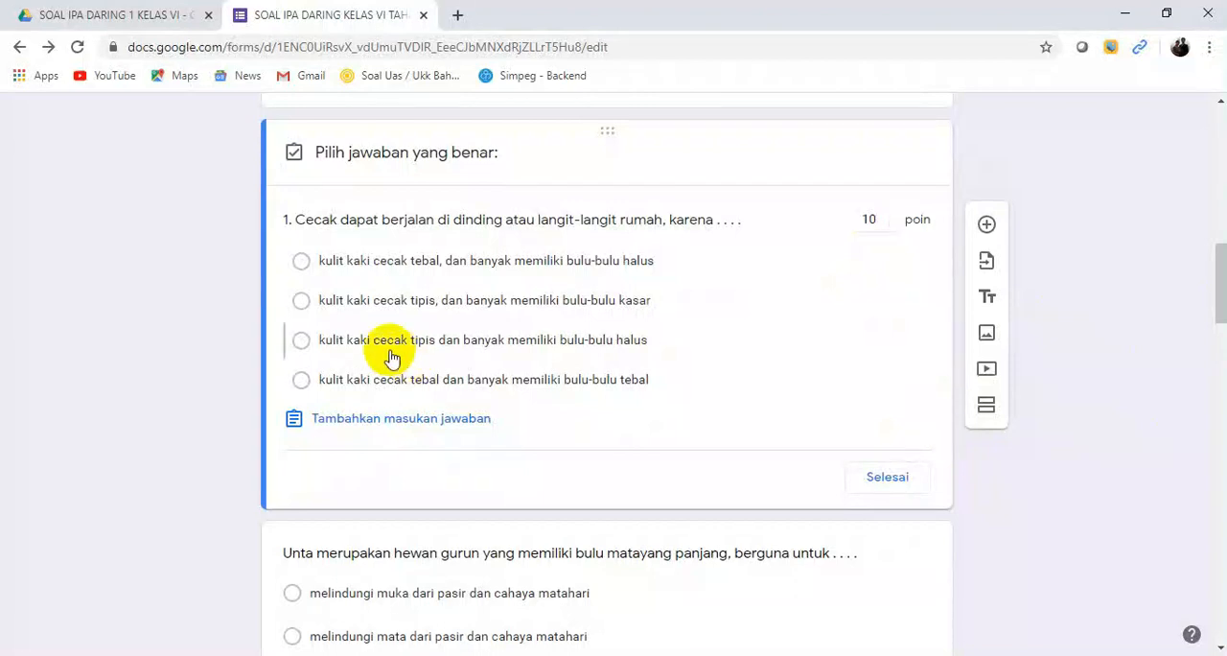
pyautogui.click(302, 342)
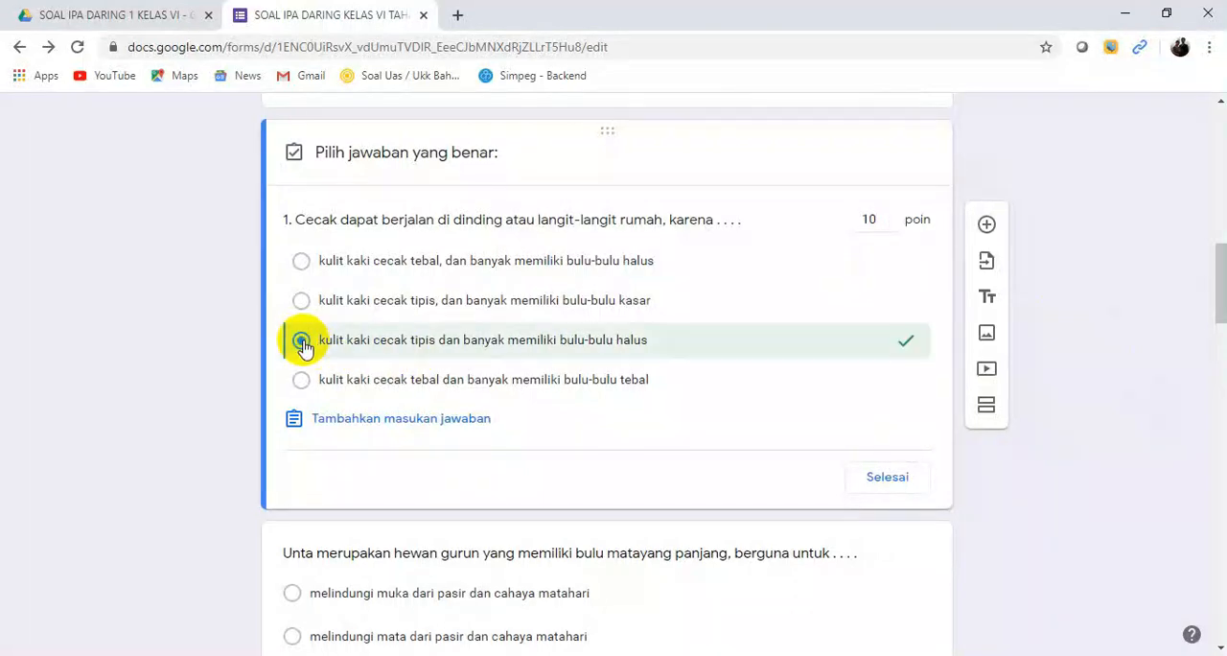
pyautogui.click(895, 487)
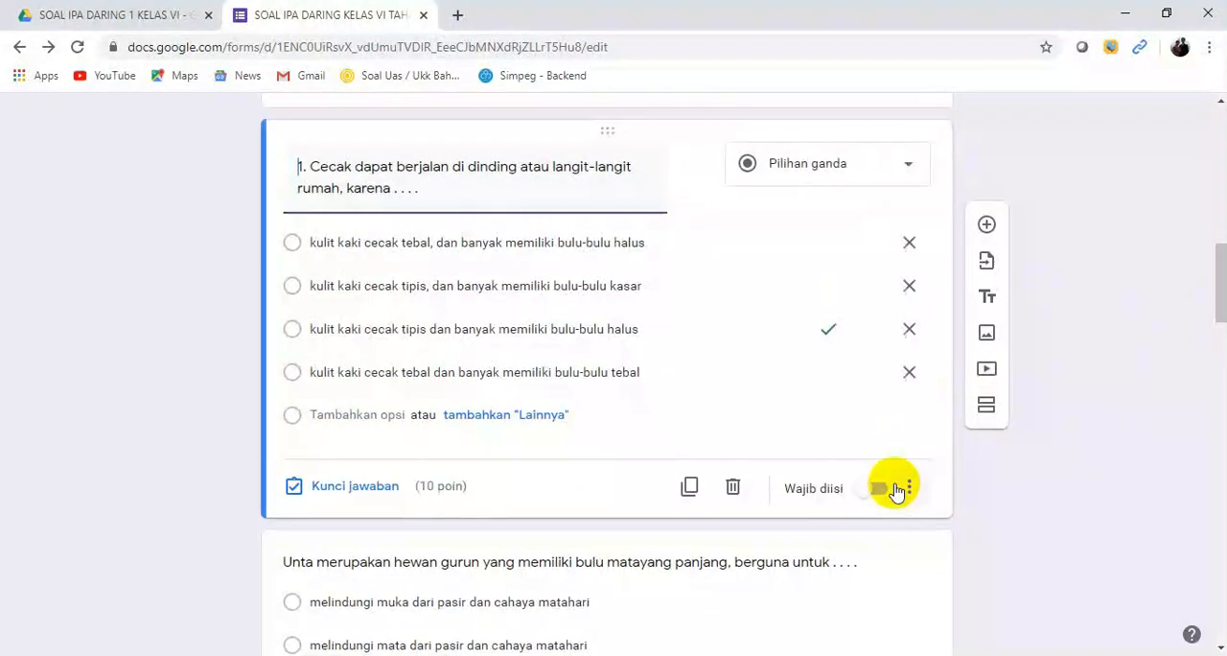
pyautogui.moveTo(1221, 296)
pyautogui.mouseDown()
pyautogui.moveTo(1210, 325)
pyautogui.moveTo(1222, 300)
pyautogui.mouseUp()
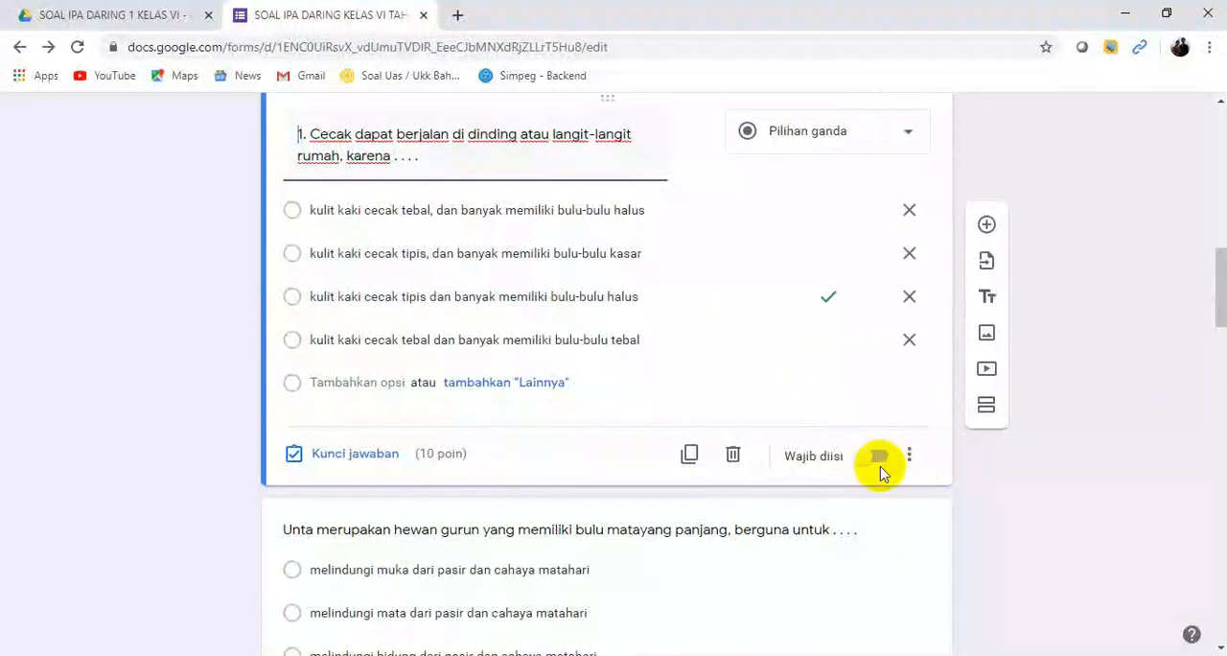
pyautogui.click(881, 464)
pyautogui.click(874, 460)
# Step: Number the question about the long eyelashes of the unta by putting "2." before its text
pyautogui.moveTo(1214, 302); pyautogui.dragTo(1205, 336)
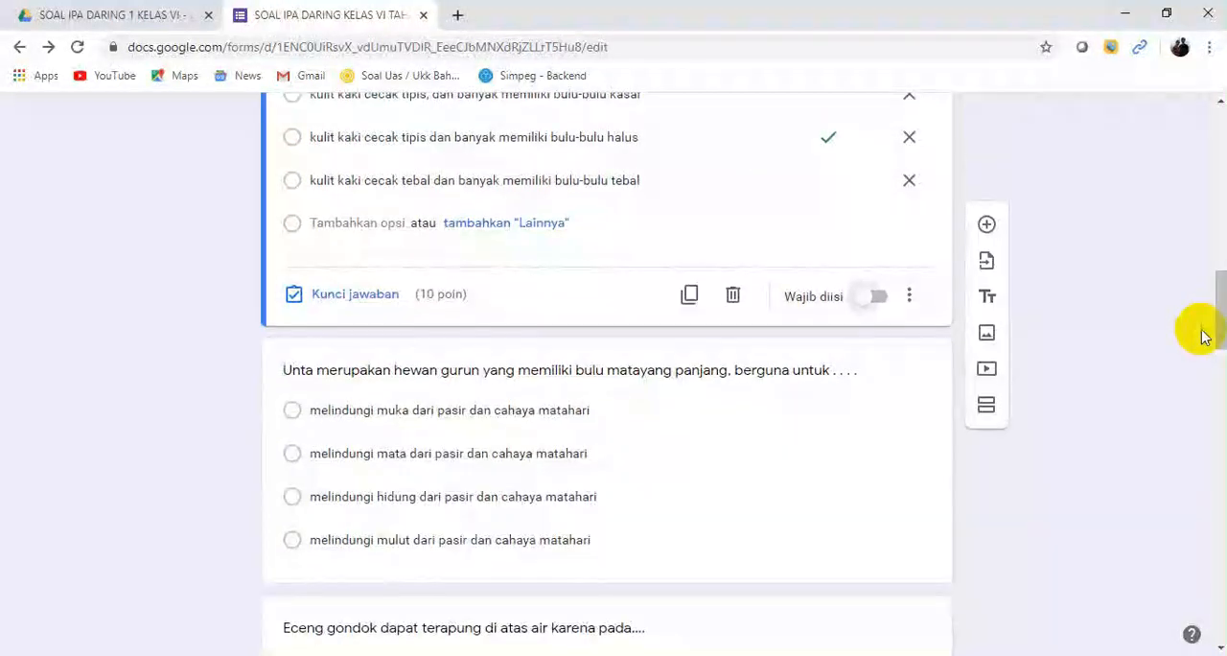
pyautogui.scroll(-1, 487, 310)
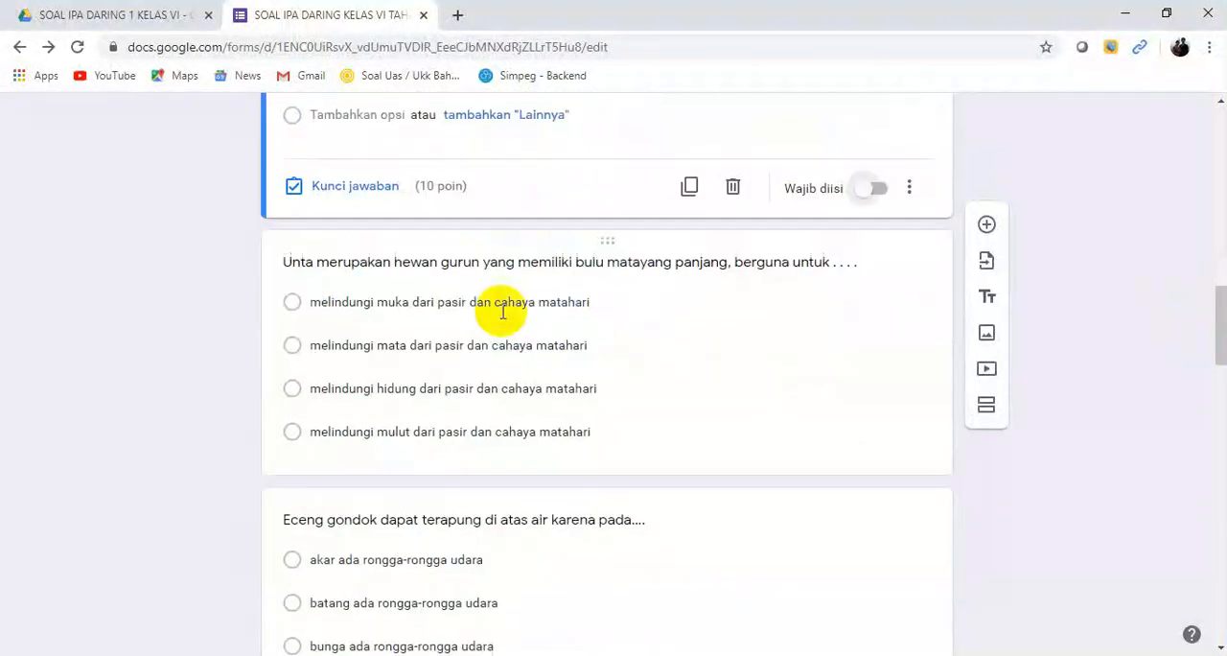
pyautogui.click(329, 254)
pyautogui.click(310, 144)
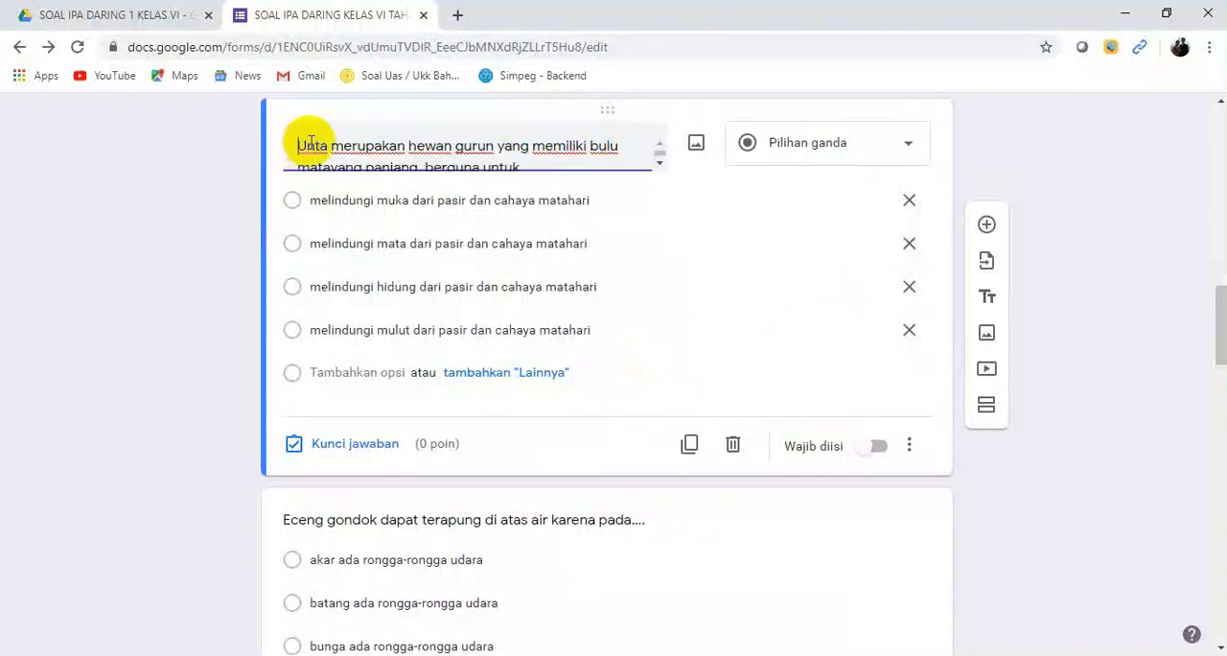
pyautogui.write('2.')
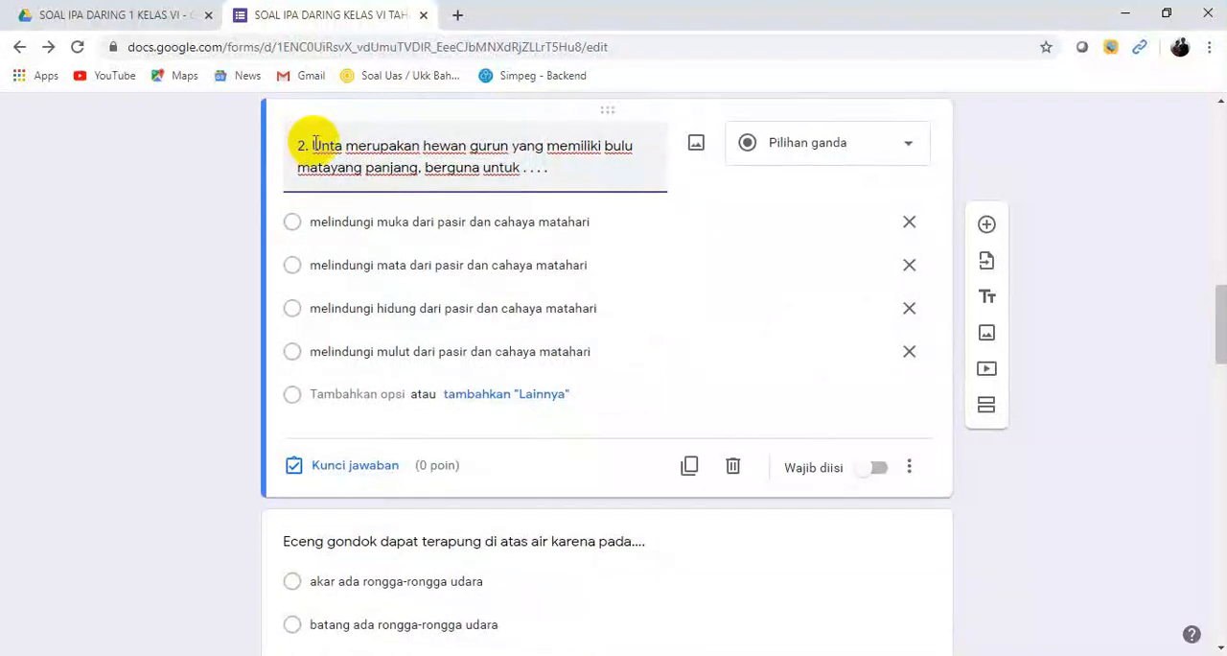
# Step: Give question 2 a value of 10 points and mark "melindungi mulut dari pasir dan cahaya matahari" as its correct answer
pyautogui.click(327, 470)
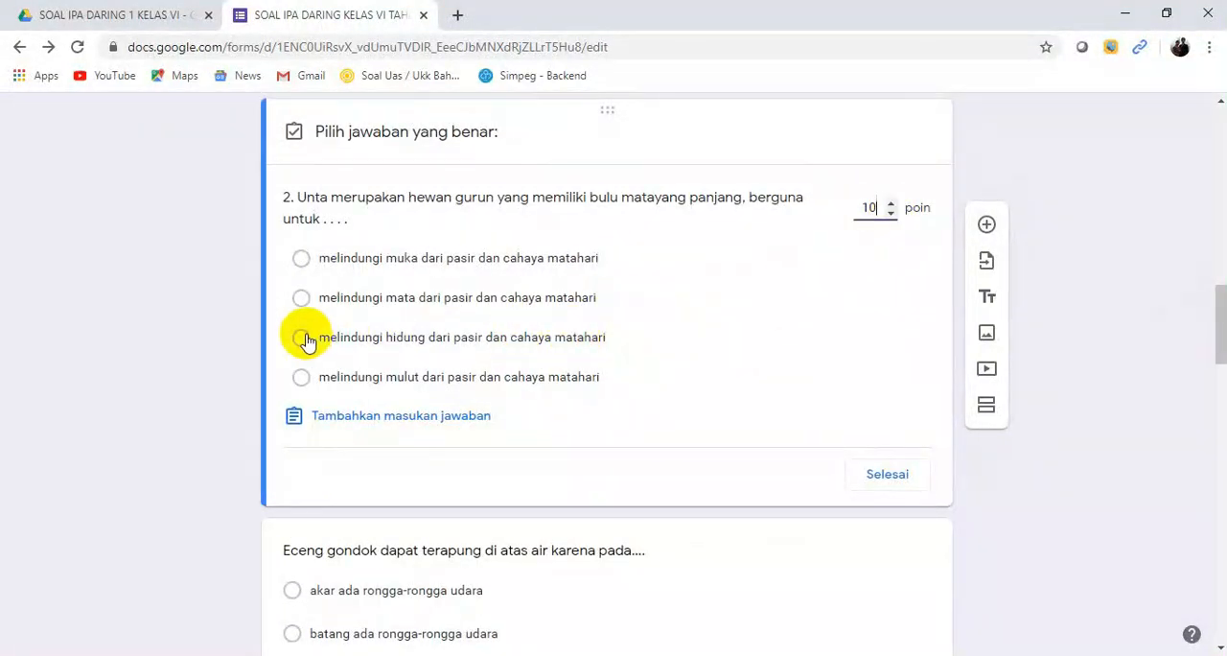
pyautogui.click(305, 380)
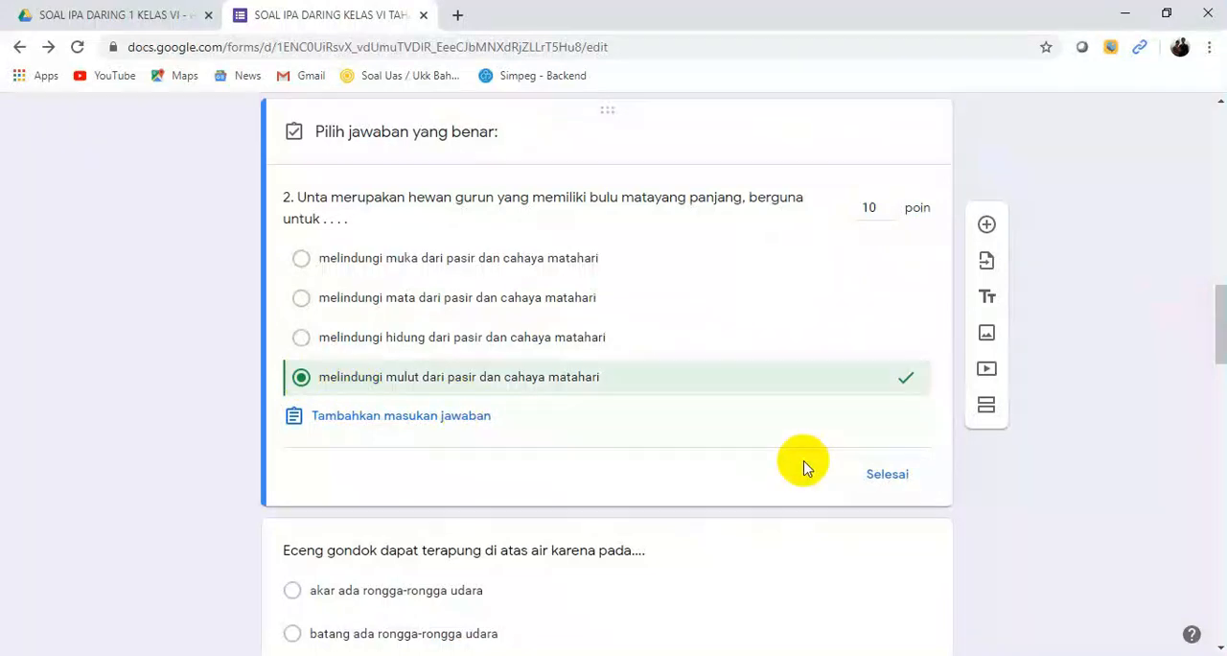
pyautogui.click(887, 476)
# Step: Number the question about the floating eceng gondok by putting "3." before its text
pyautogui.moveTo(1215, 324); pyautogui.dragTo(1222, 388)
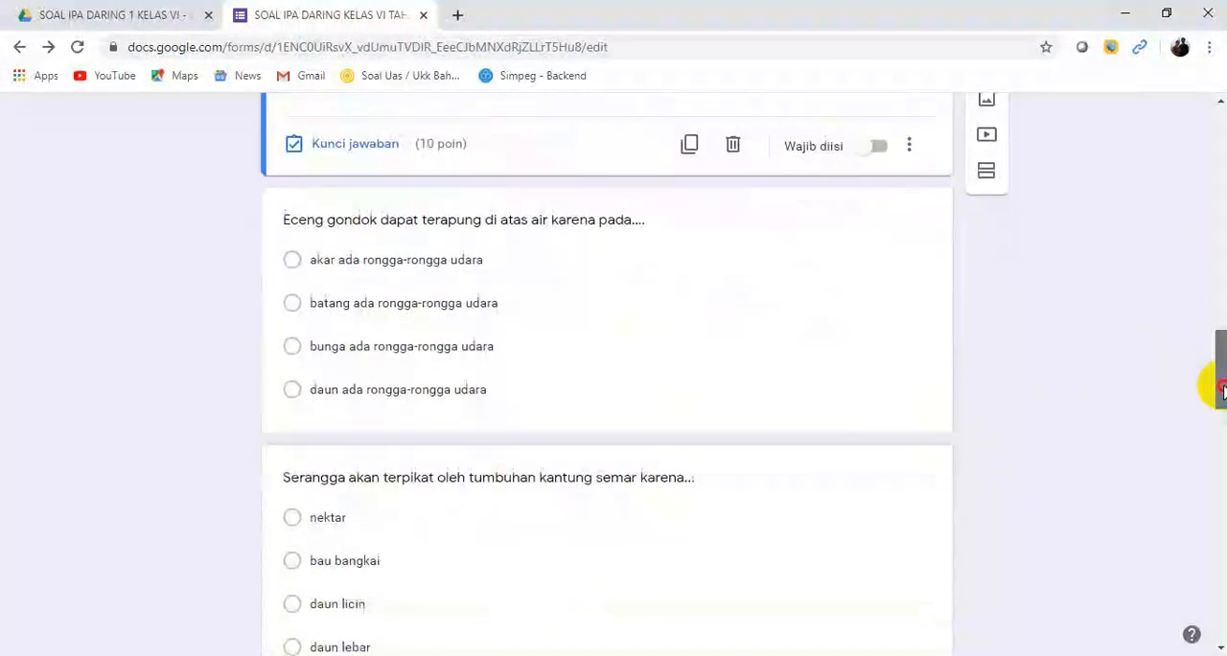
pyautogui.click(326, 221)
pyautogui.click(295, 99)
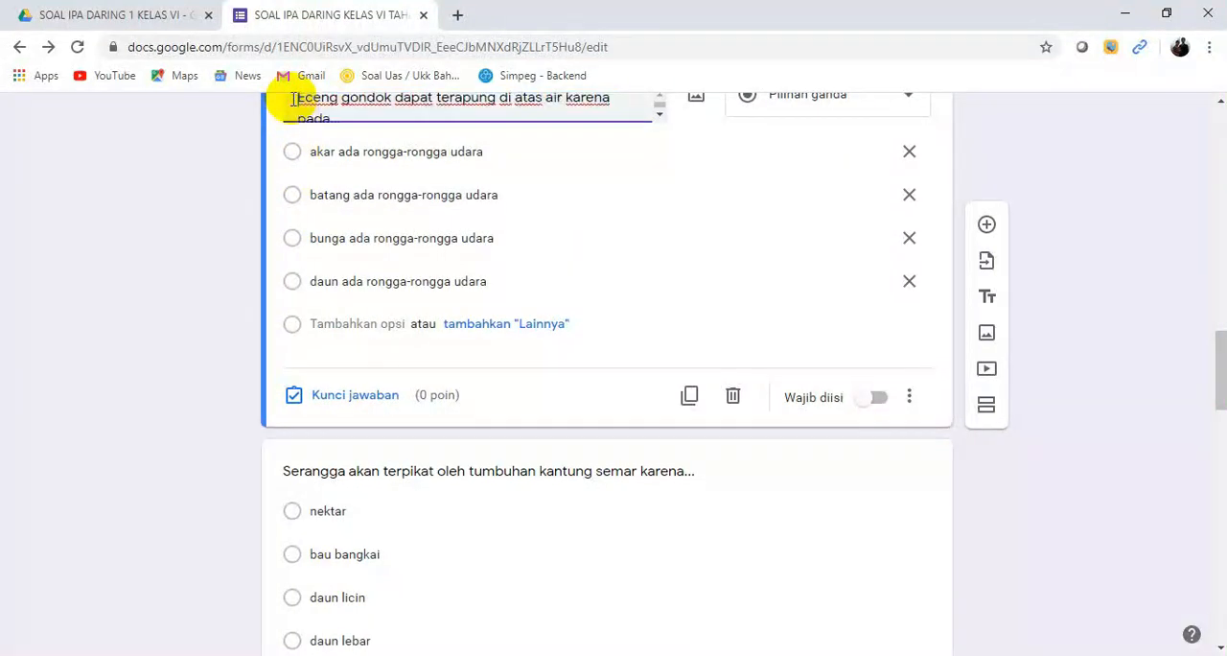
pyautogui.write('13.')
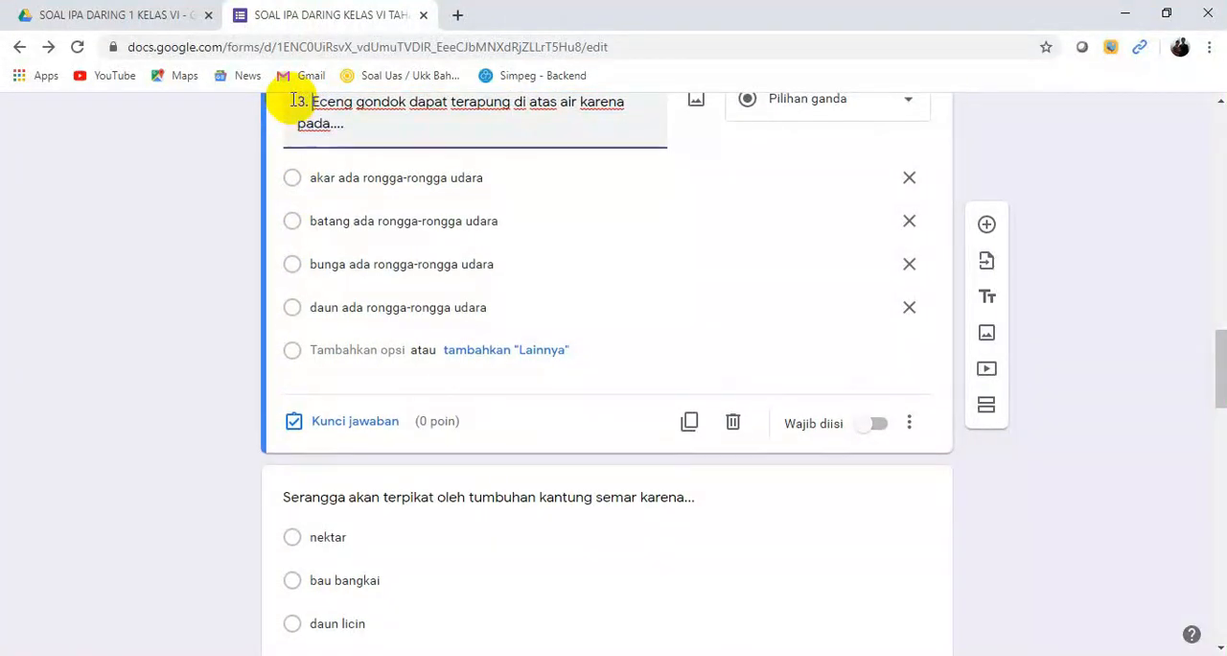
# Step: Number the question "Ciri-ciri tumbuhan kaktus ialah ...." by putting "7." before its text
pyautogui.scroll(-3, 365, 321)
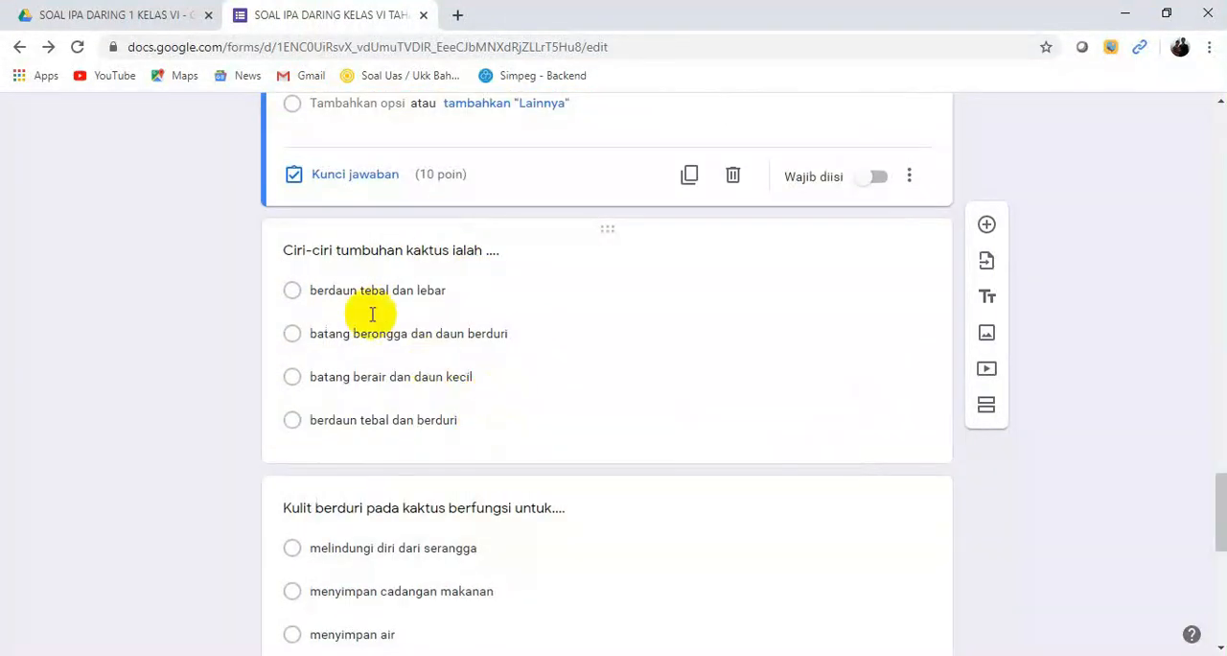
pyautogui.click(289, 248)
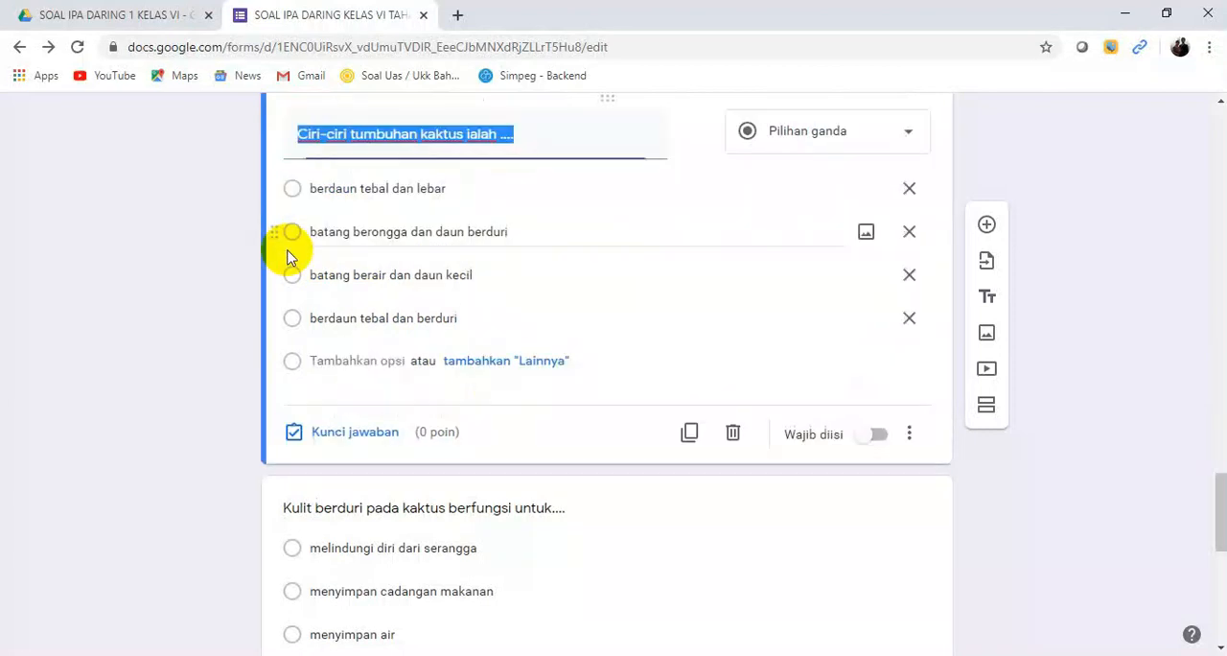
pyautogui.click(298, 134)
pyautogui.moveTo(1218, 479)
pyautogui.mouseDown()
pyautogui.moveTo(1214, 438)
pyautogui.moveTo(1224, 468)
pyautogui.mouseUp()
pyautogui.write('7.')
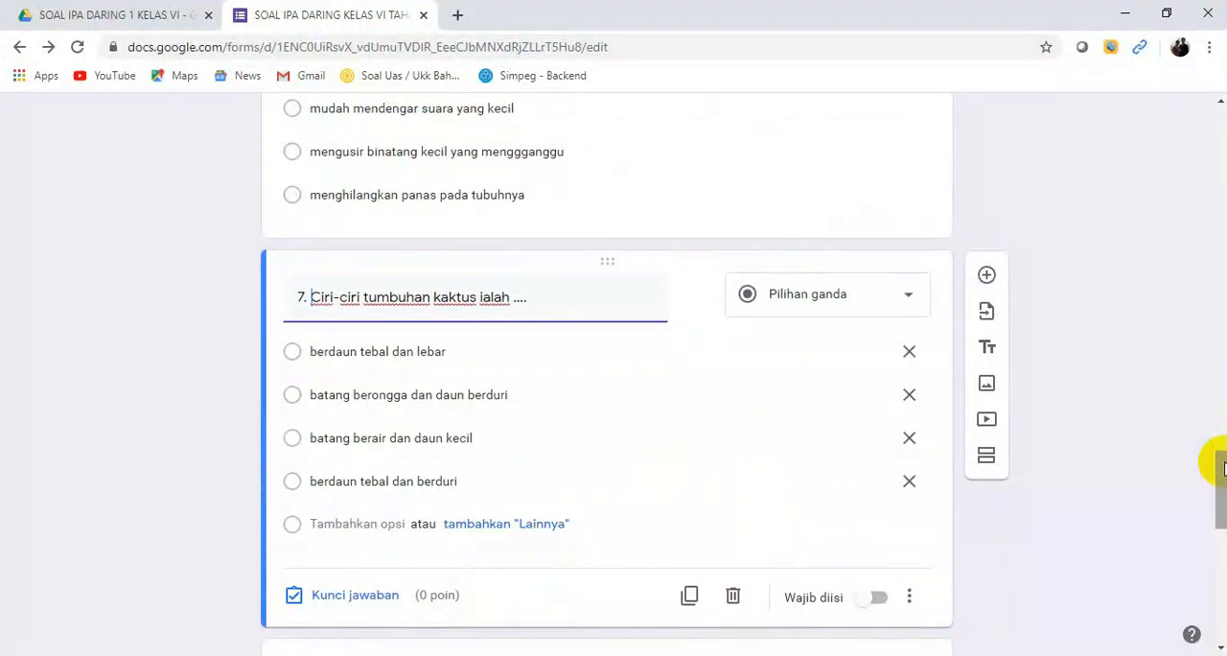
# Step: Mark "batang berongga dan daun berduri" as the correct answer in the answer key of question 7
pyautogui.click(322, 596)
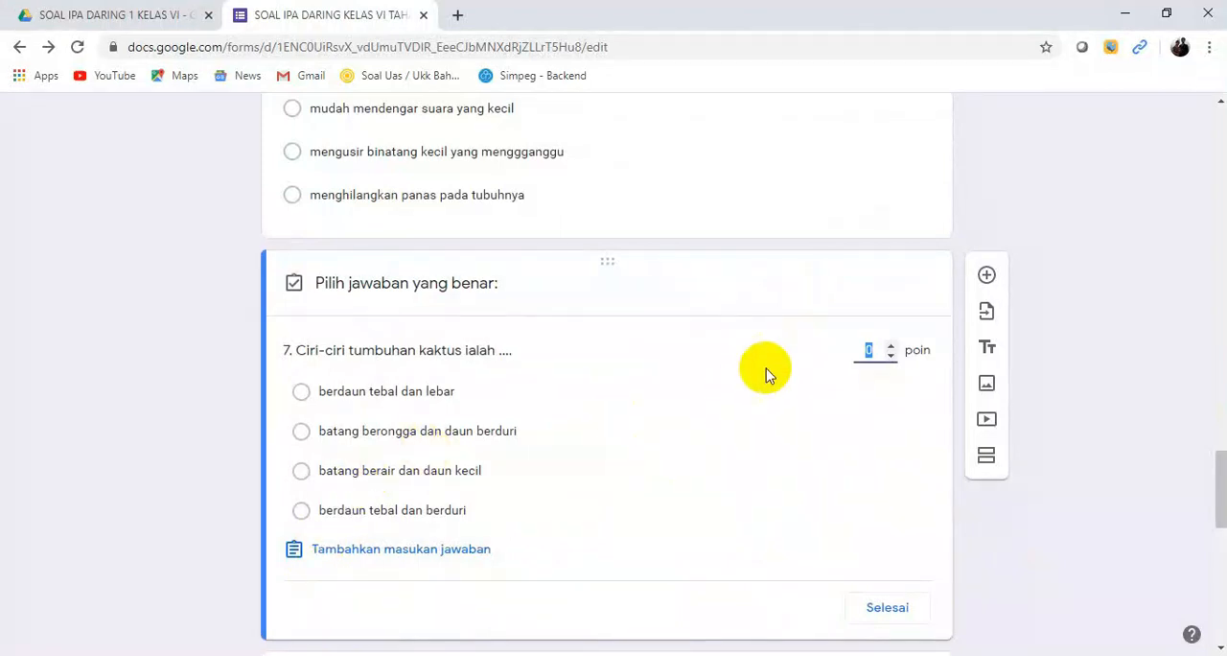
pyautogui.click(300, 433)
pyautogui.click(886, 607)
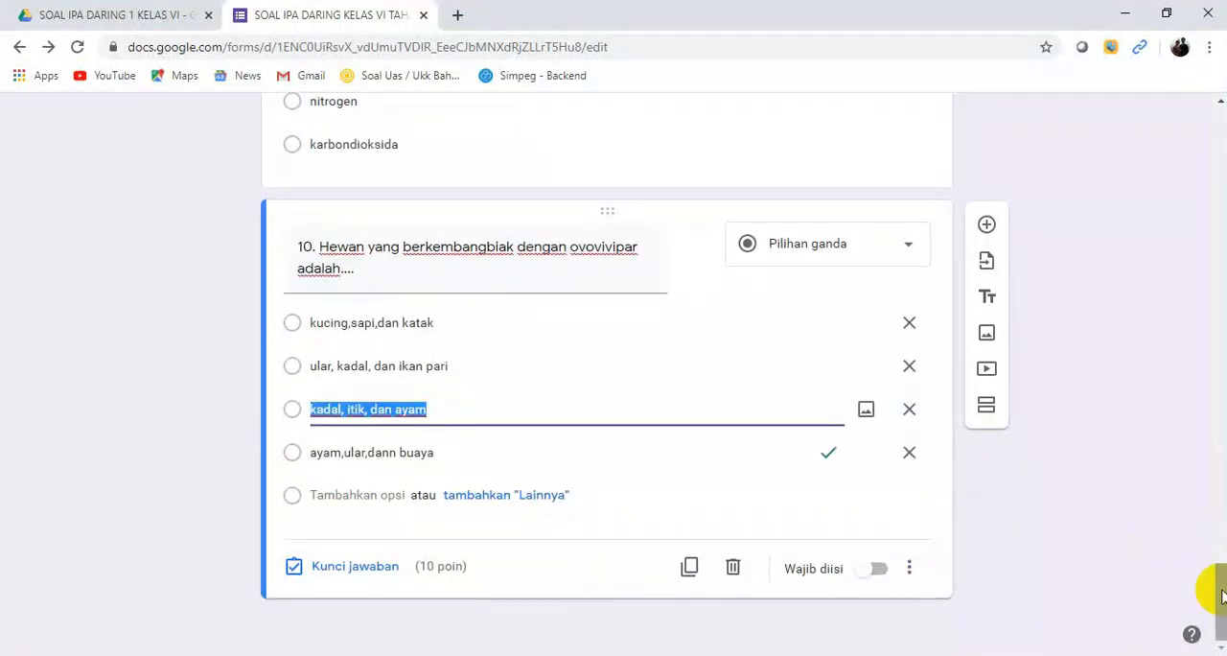
# Step: Look at what the form's Chat-Forms add-on offers and close its dialog without using it
pyautogui.moveTo(1214, 584)
pyautogui.mouseDown()
pyautogui.moveTo(1221, 602)
pyautogui.moveTo(1214, 562)
pyautogui.mouseUp()
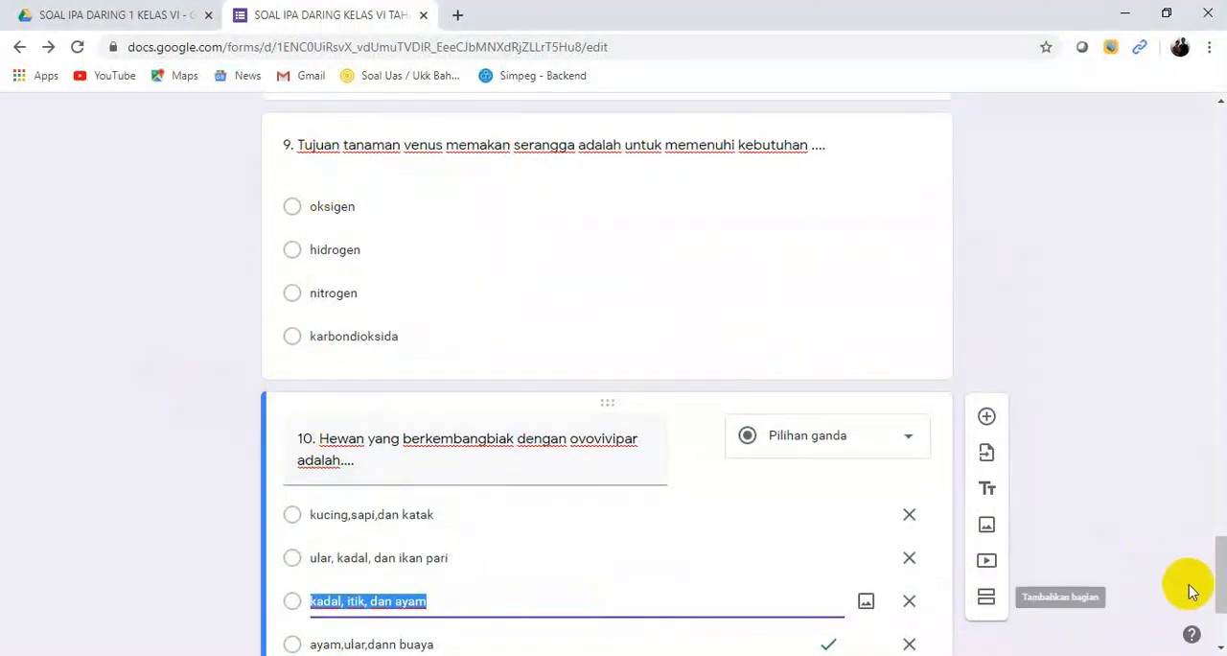
pyautogui.moveTo(1214, 581); pyautogui.dragTo(1162, 176)
pyautogui.scroll(2, 1142, 198)
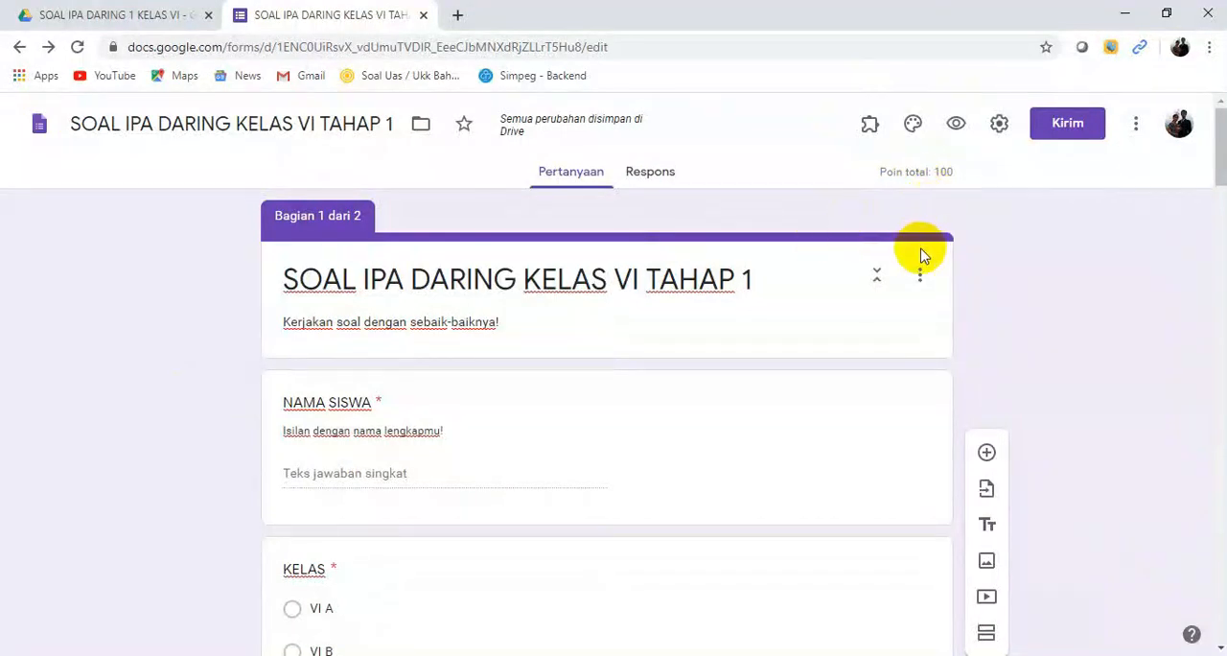
pyautogui.click(872, 132)
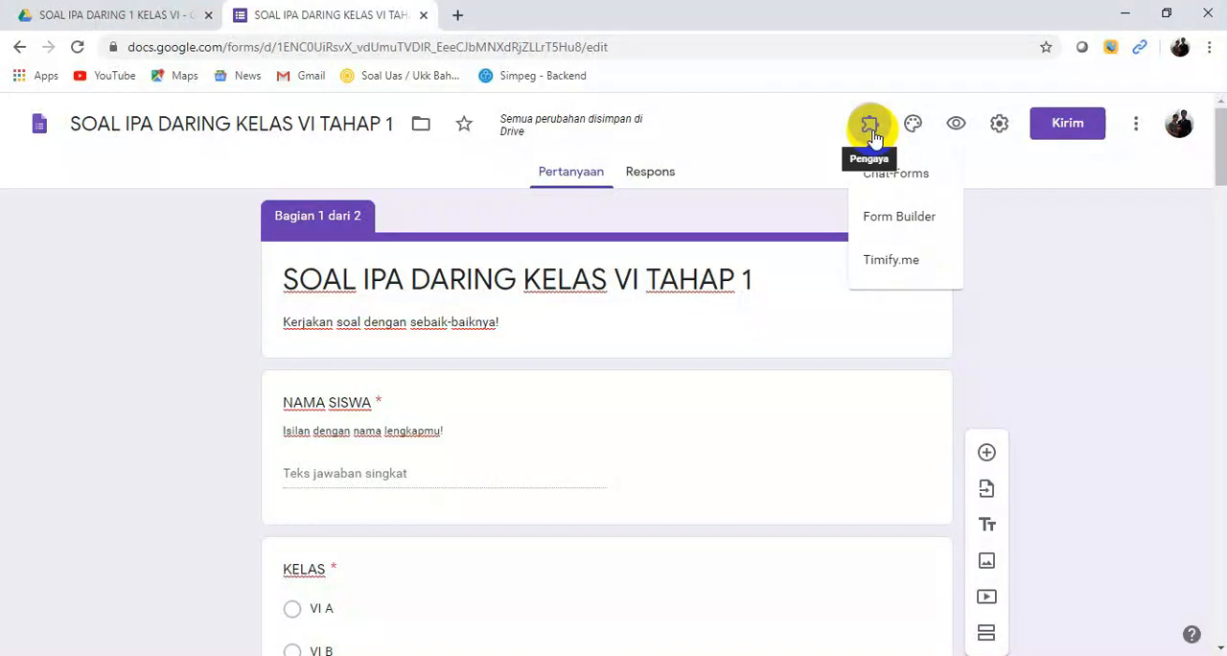
pyautogui.click(902, 177)
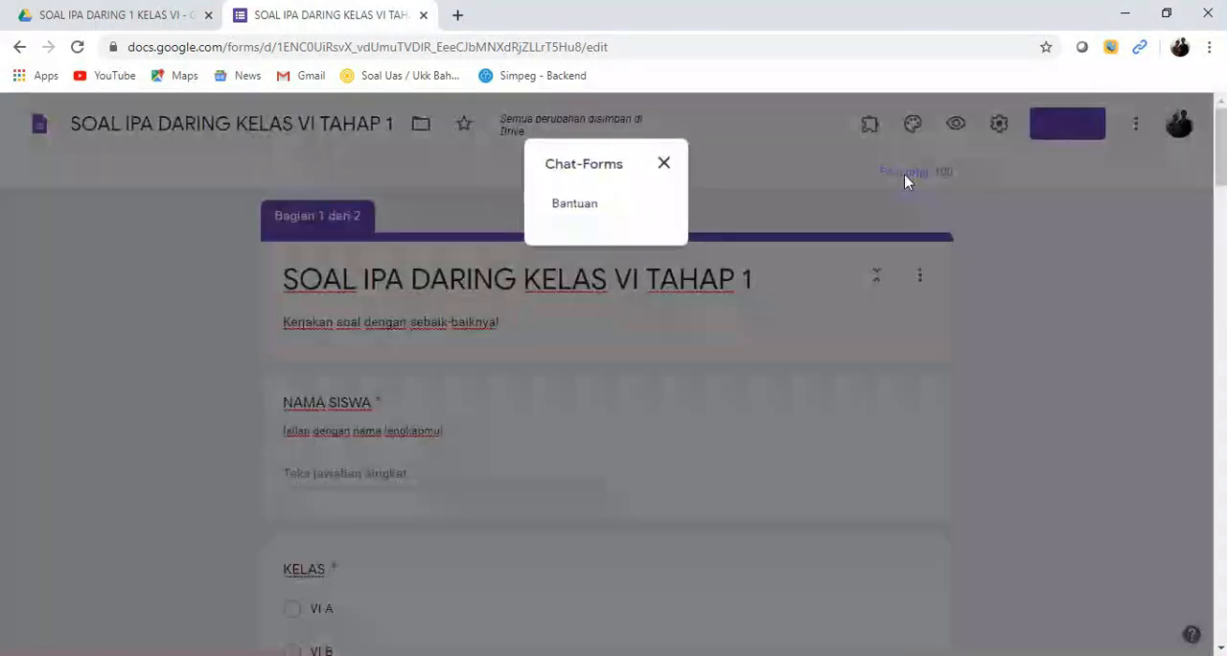
pyautogui.click(671, 165)
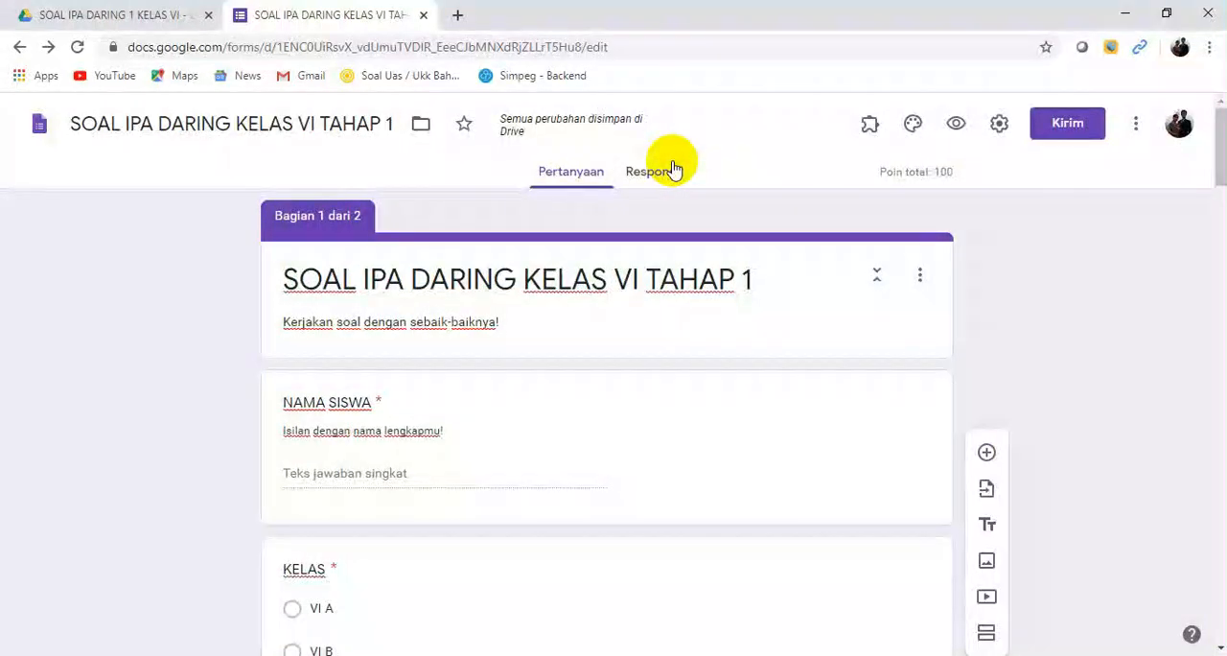
# Step: Switch to Google Drive and review the link-sharing settings of the folder SOAL IPA DARING 1 KELAS VI in Drive Saya
pyautogui.click(129, 17)
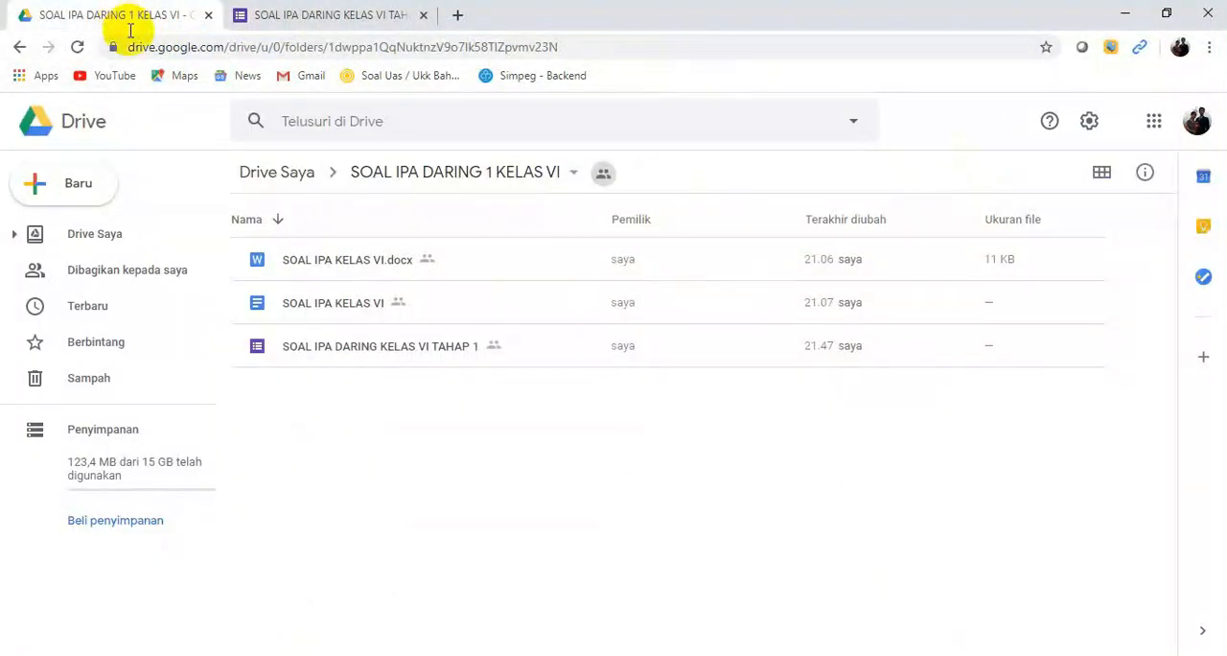
pyautogui.click(271, 179)
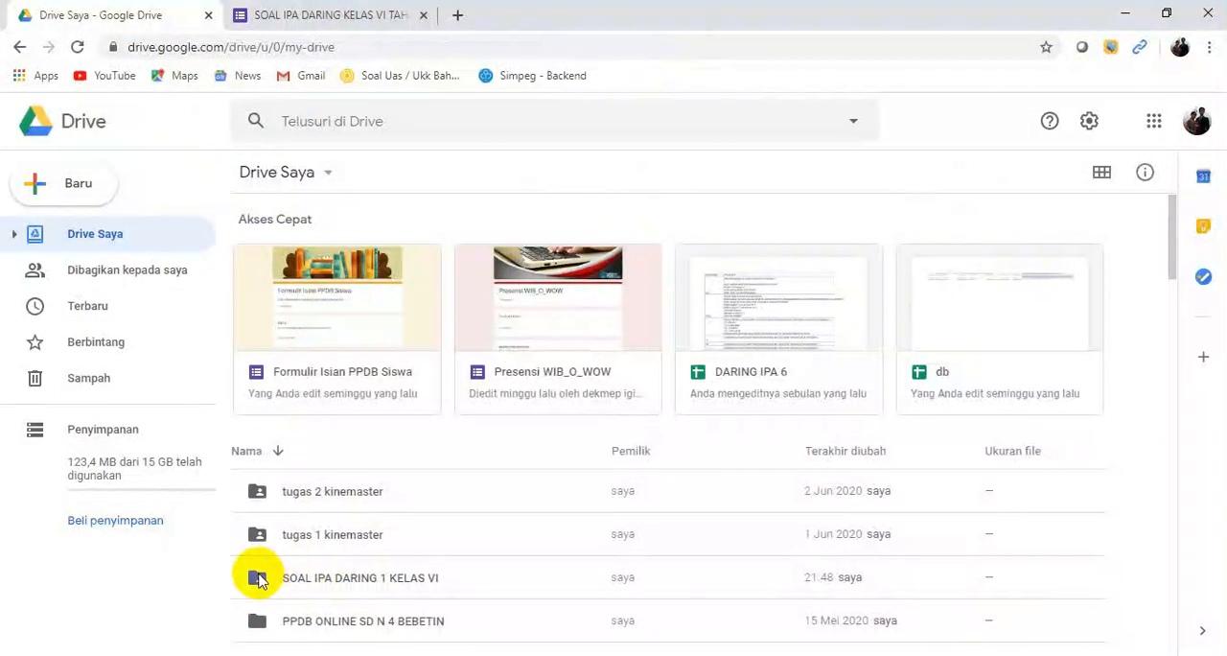
pyautogui.rightClick(257, 578)
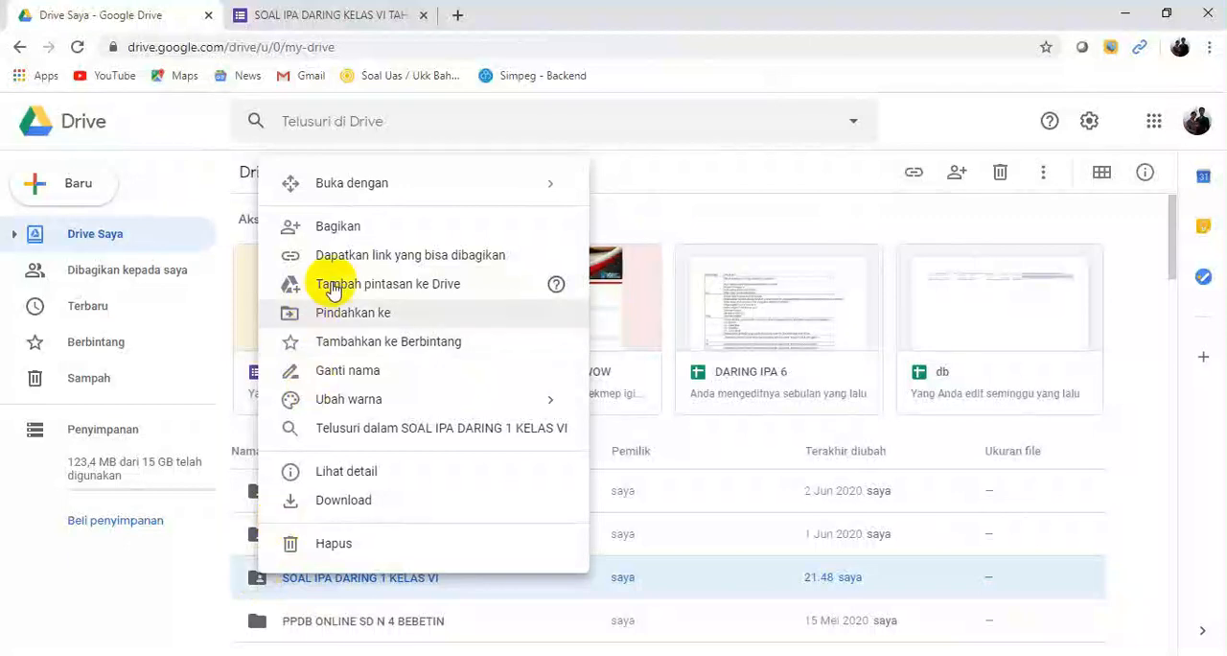
pyautogui.click(339, 230)
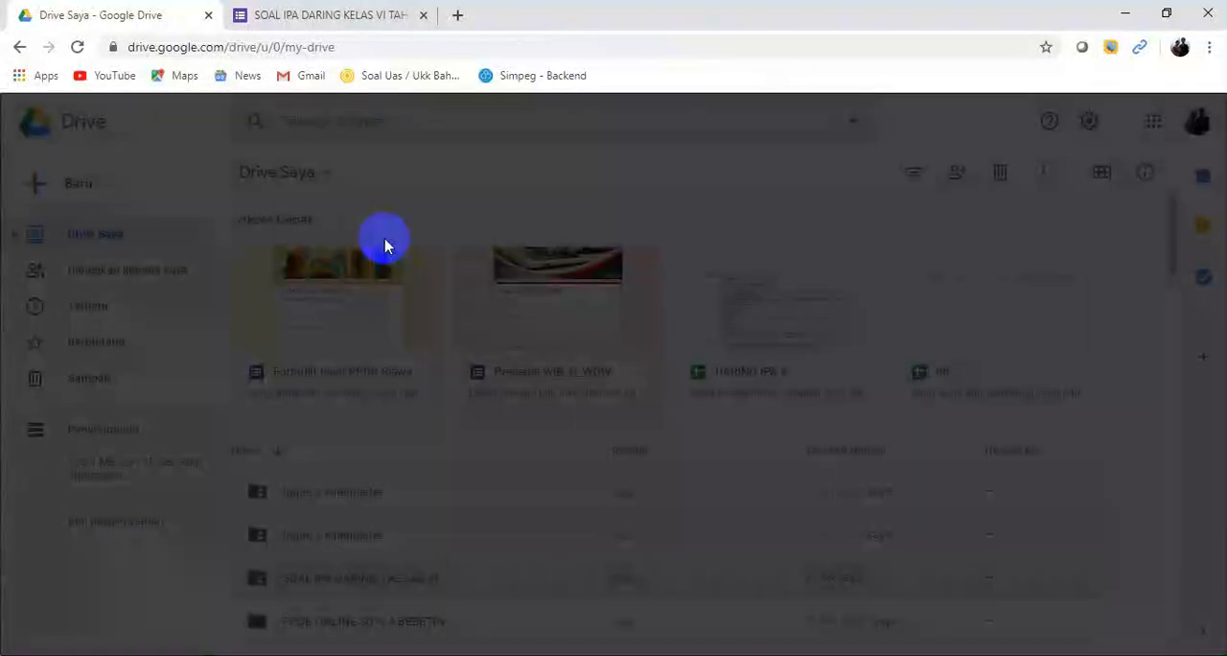
pyautogui.click(360, 522)
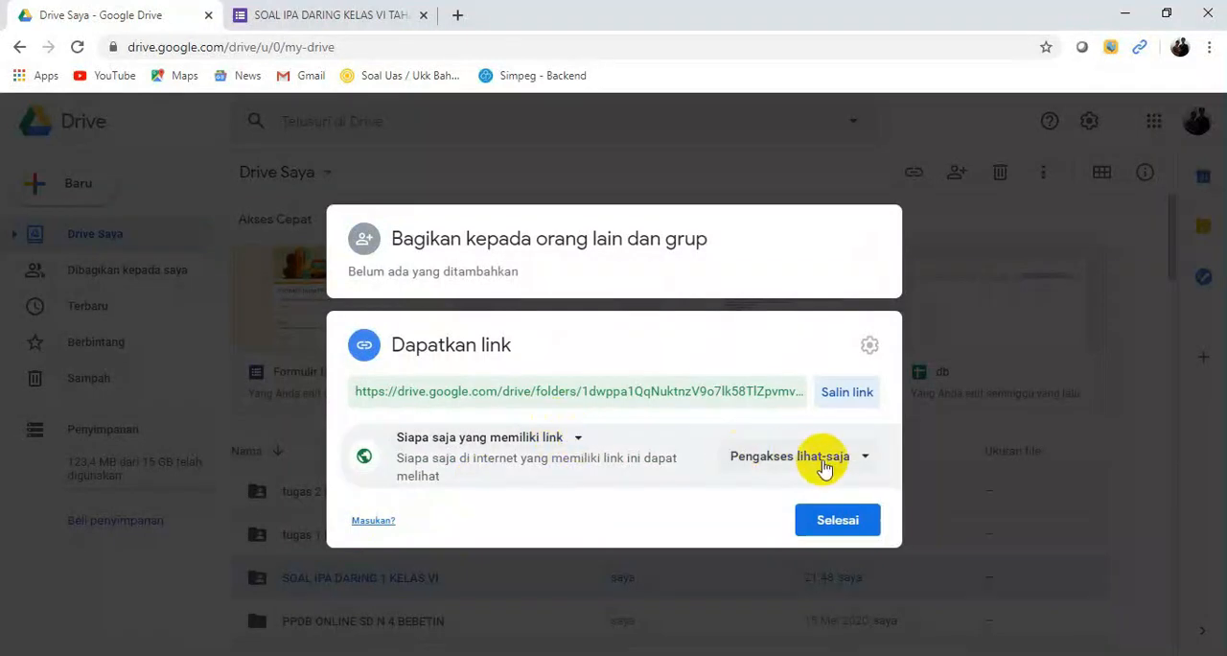
pyautogui.click(832, 521)
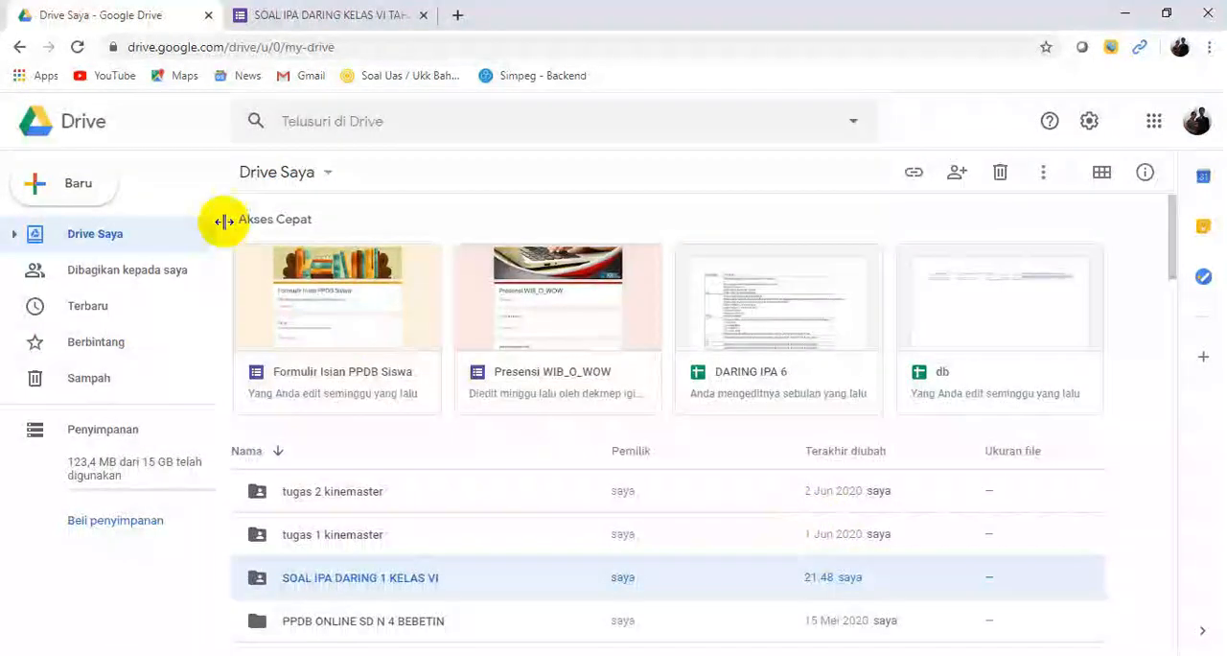
# Step: Switch back to the quiz in Google Forms and generate a chat version of it with the Chat Forms add-on
pyautogui.click(310, 23)
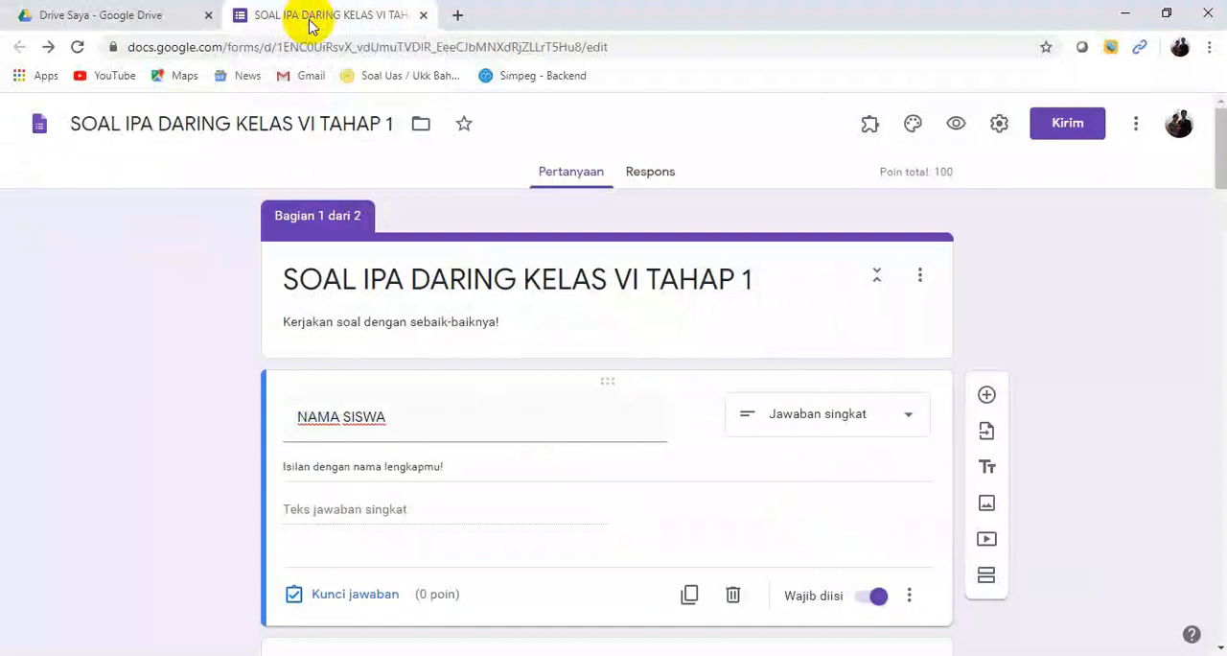
pyautogui.click(869, 129)
pyautogui.click(873, 175)
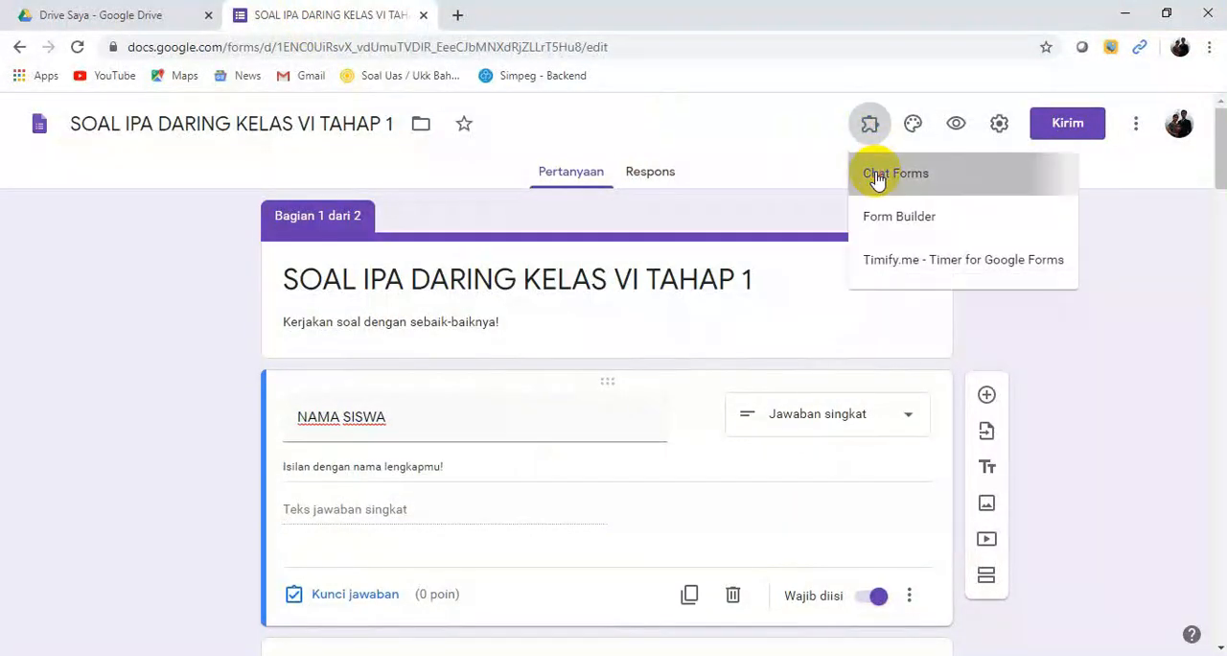
pyautogui.click(610, 195)
pyautogui.click(584, 205)
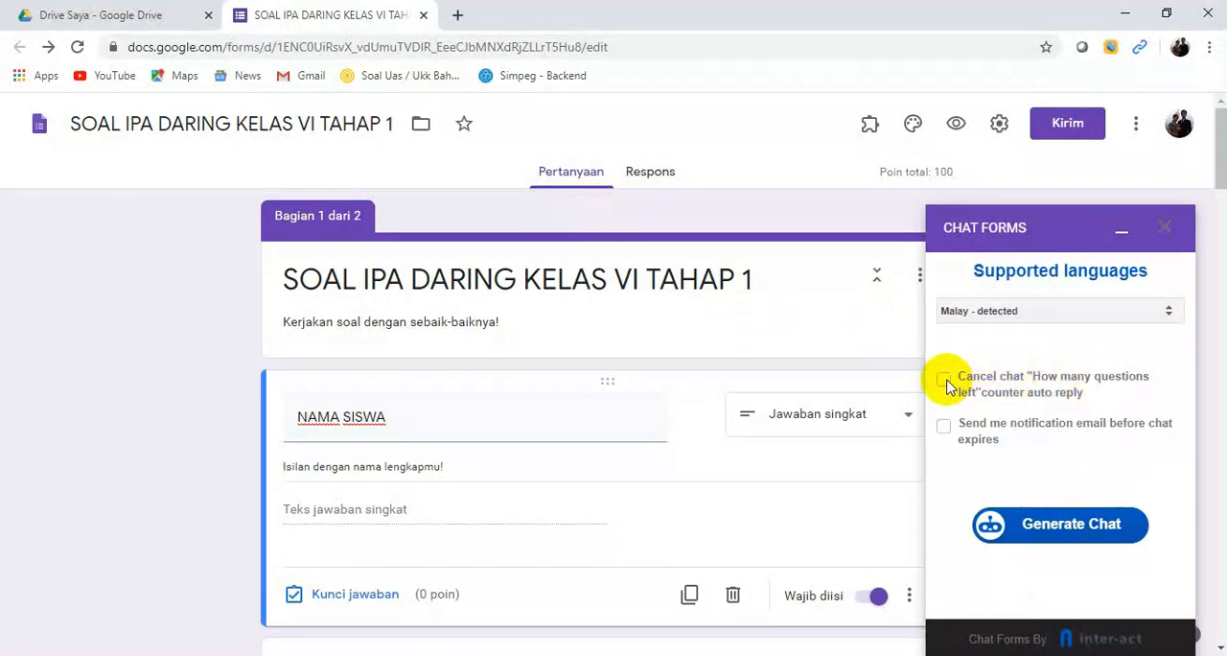
pyautogui.click(1055, 532)
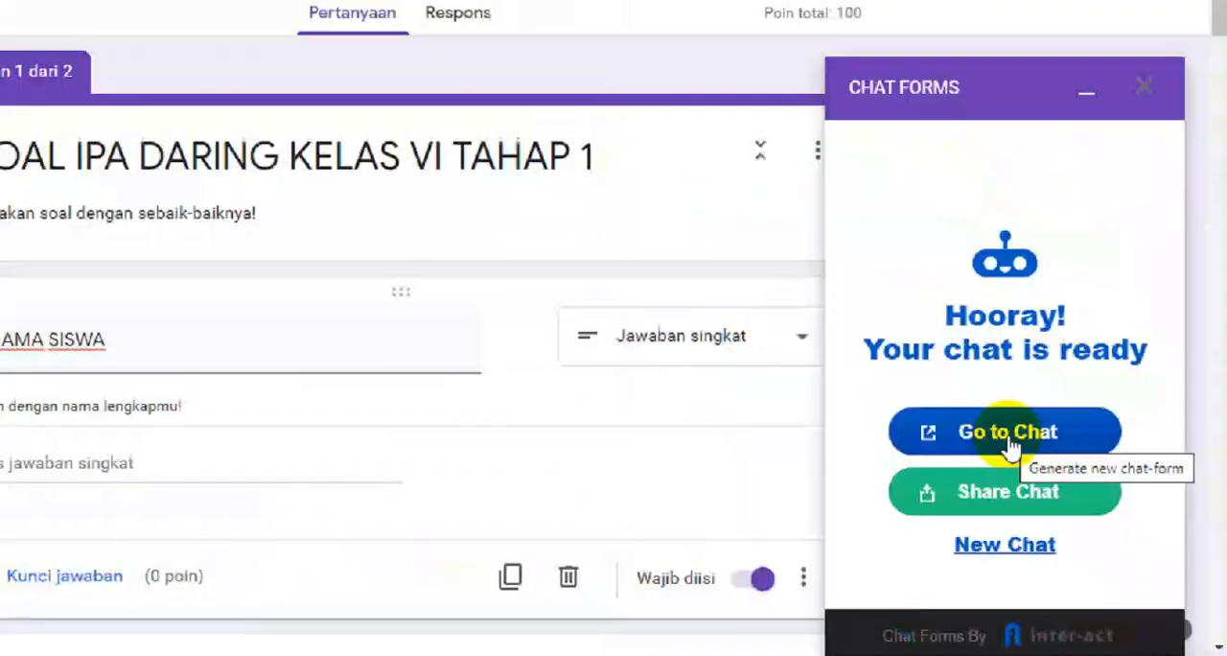
# Step: Open the generated chat version of SOAL IPA DARING KELAS VI TAHAP 1 and begin its question session
pyautogui.click(1063, 489)
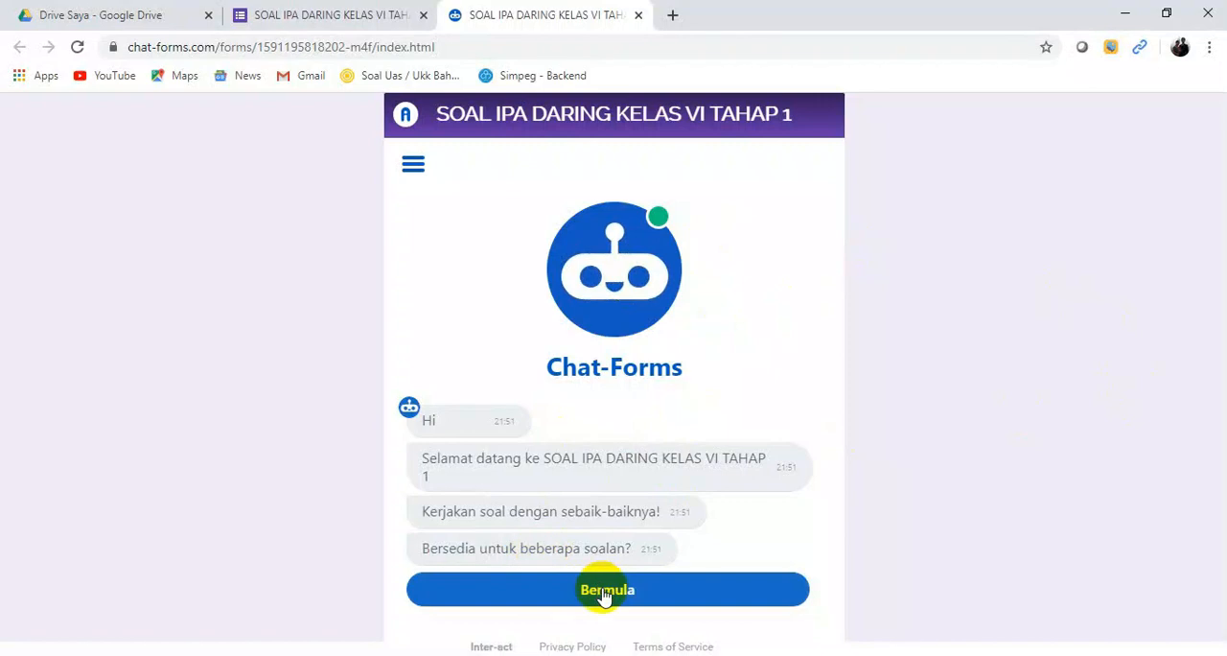
pyautogui.click(316, 15)
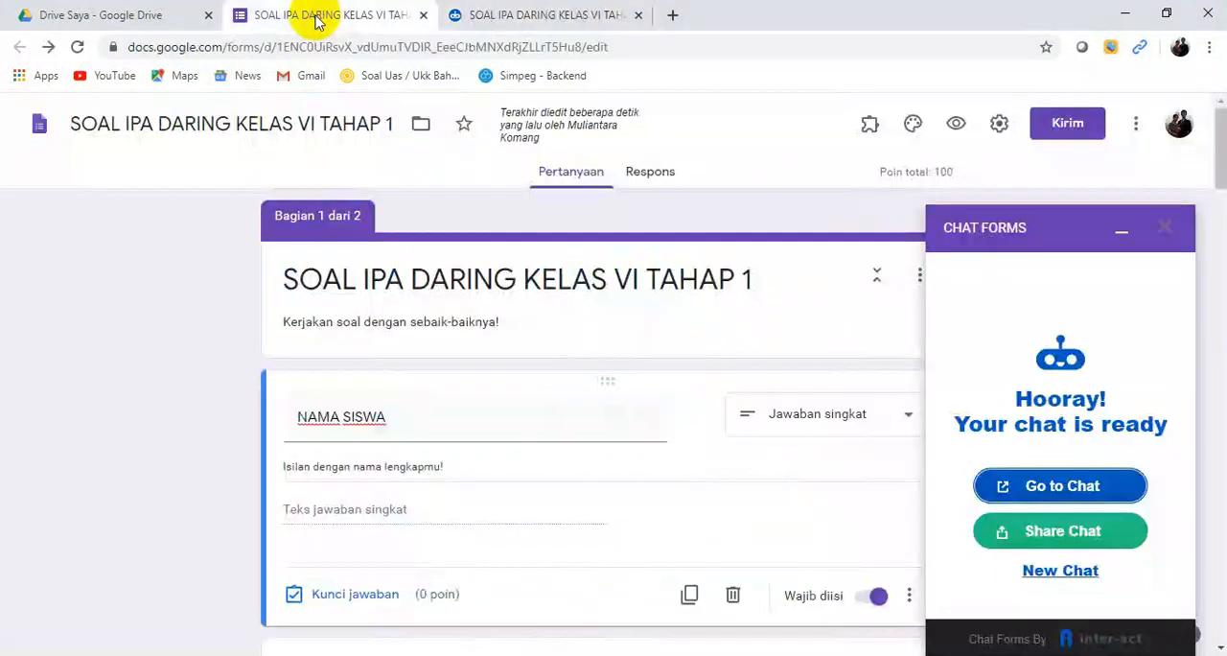
pyautogui.click(528, 14)
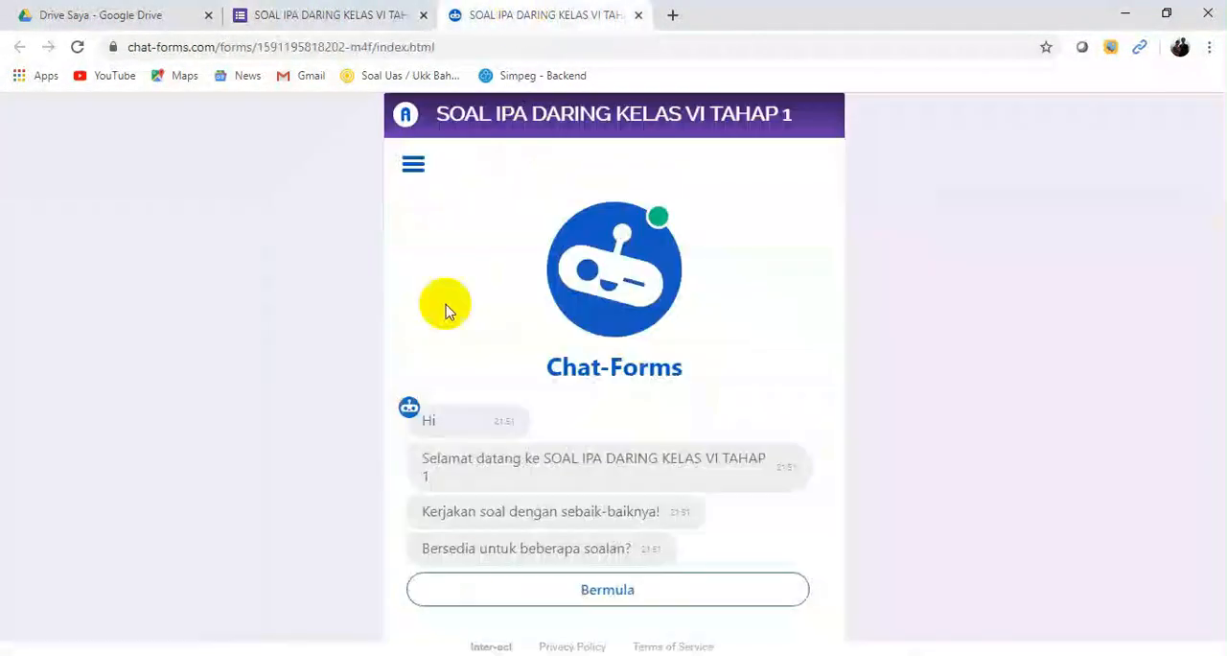
pyautogui.click(592, 597)
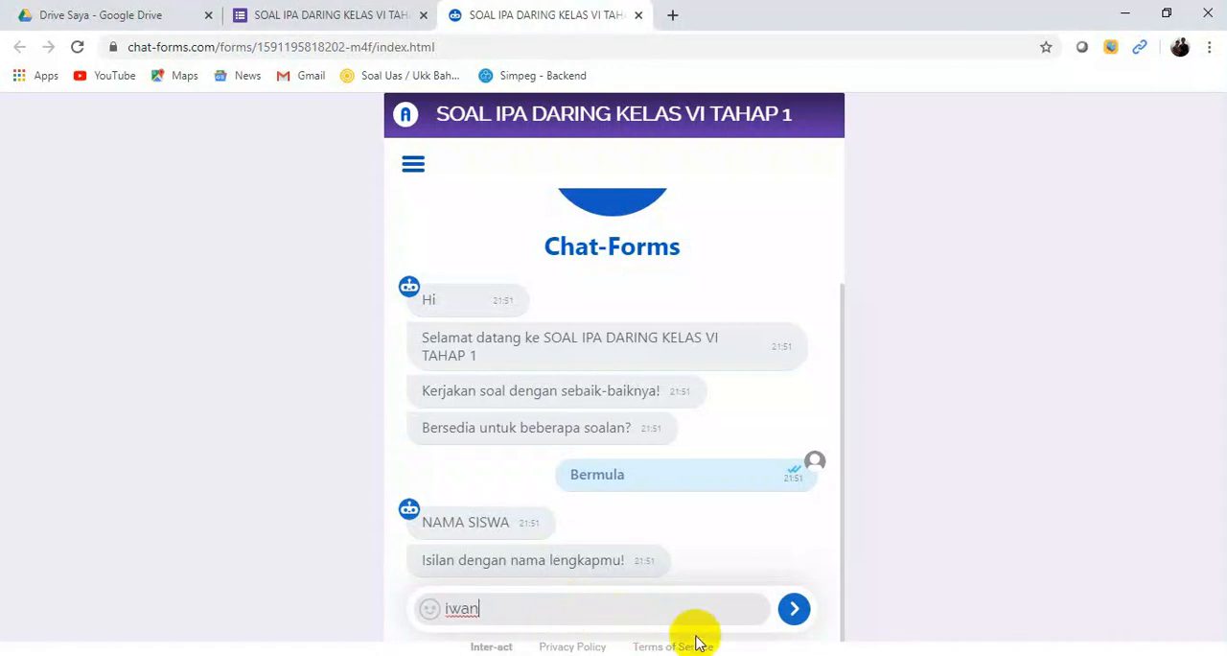
# Step: Answer the chat's identity questions with the student's name, class VI A and attendance number 12
pyautogui.click(793, 610)
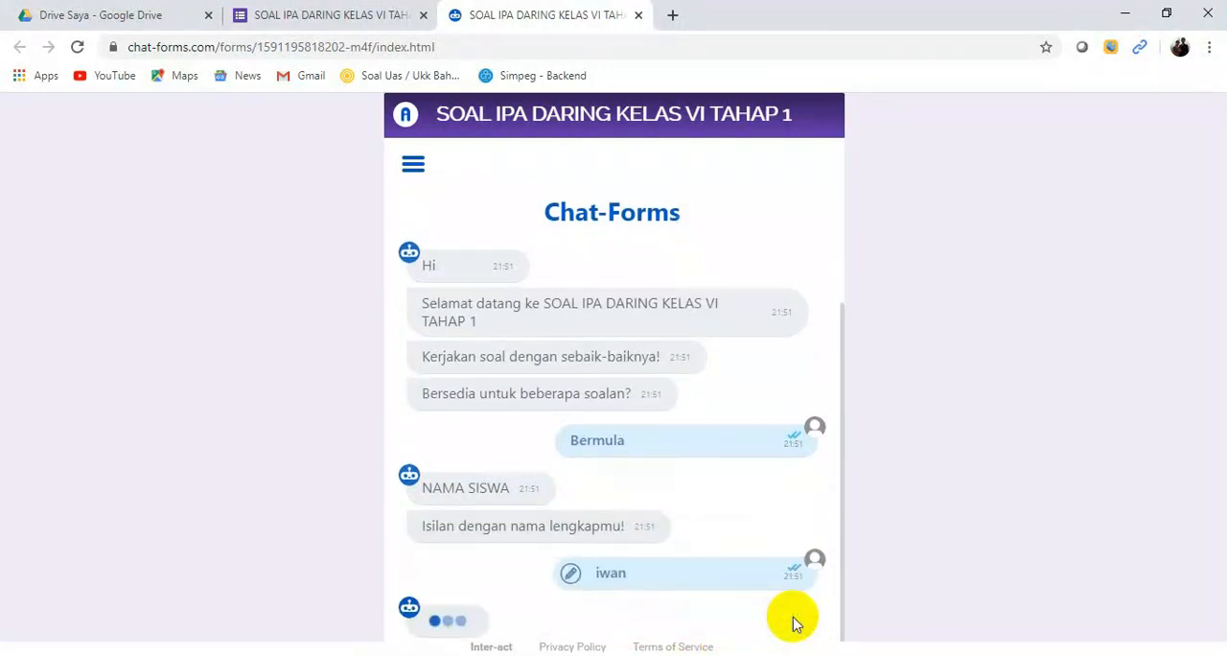
pyautogui.click(569, 618)
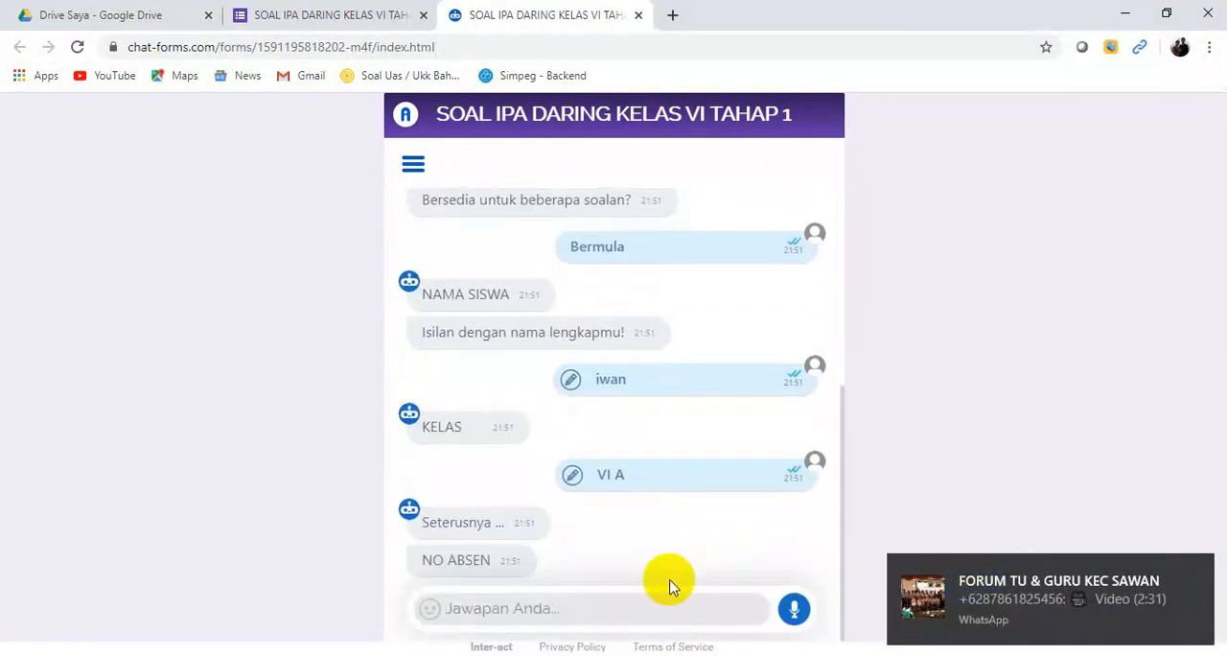
pyautogui.click(1196, 572)
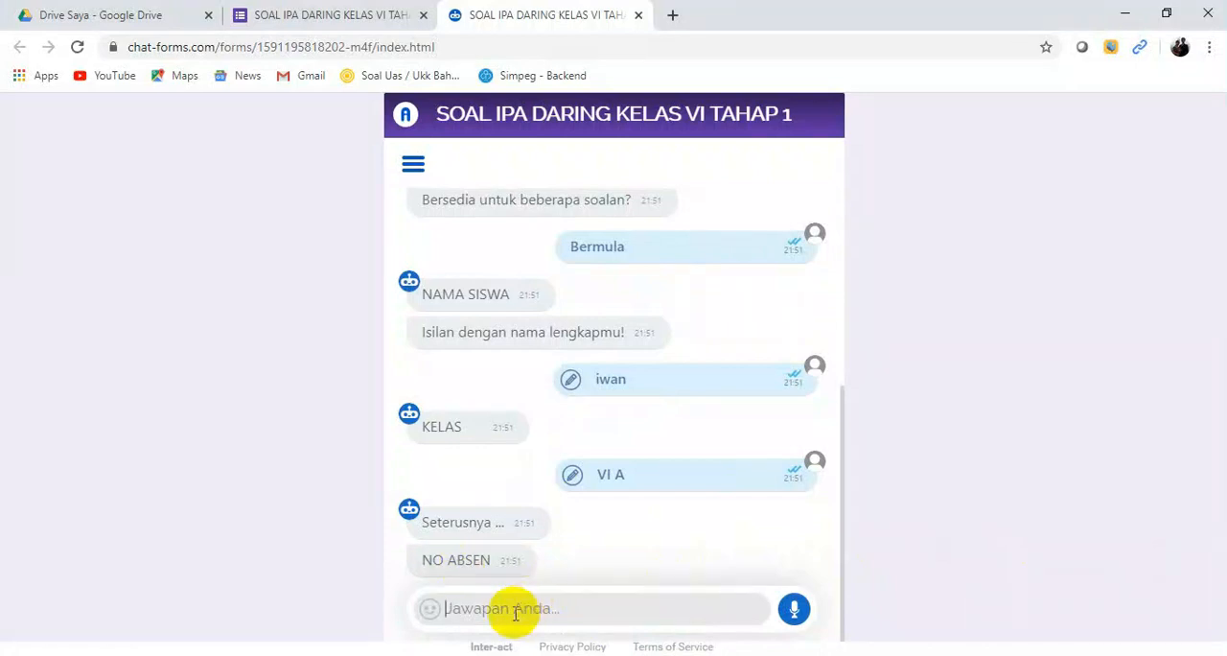
pyautogui.click(794, 609)
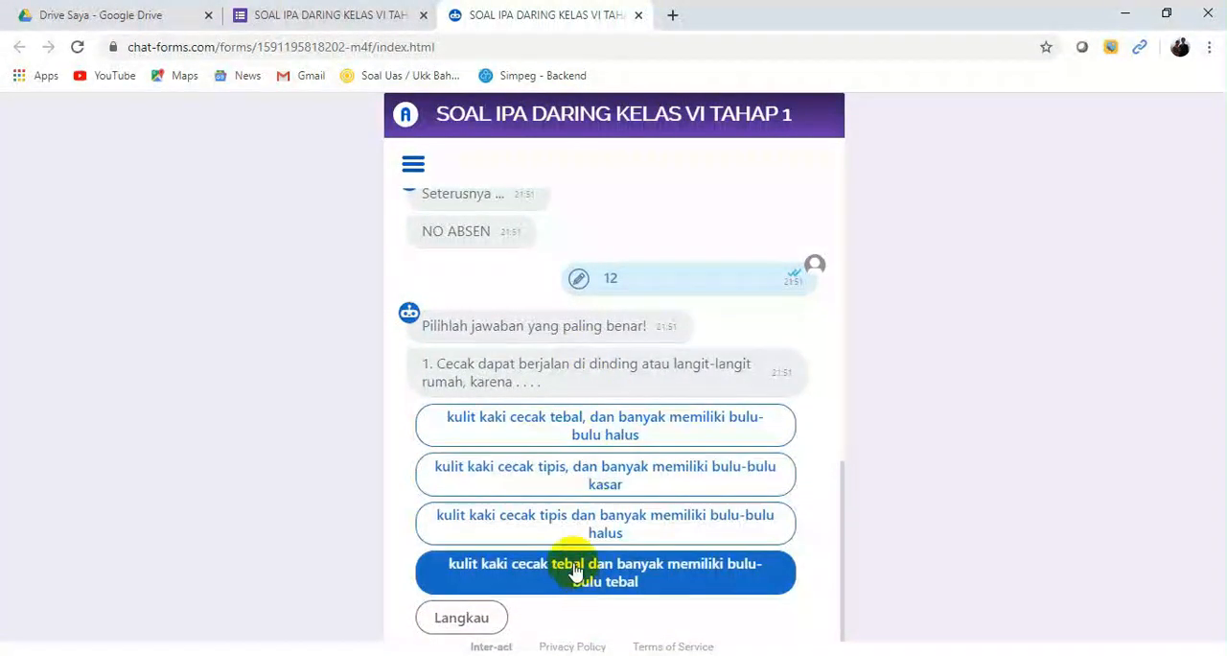
# Step: Answer the chat's ten science questions, choosing "hidrogen" for question 9 and "kadal, itik, dan ayam" for question 10, and submit the answers
pyautogui.click(568, 474)
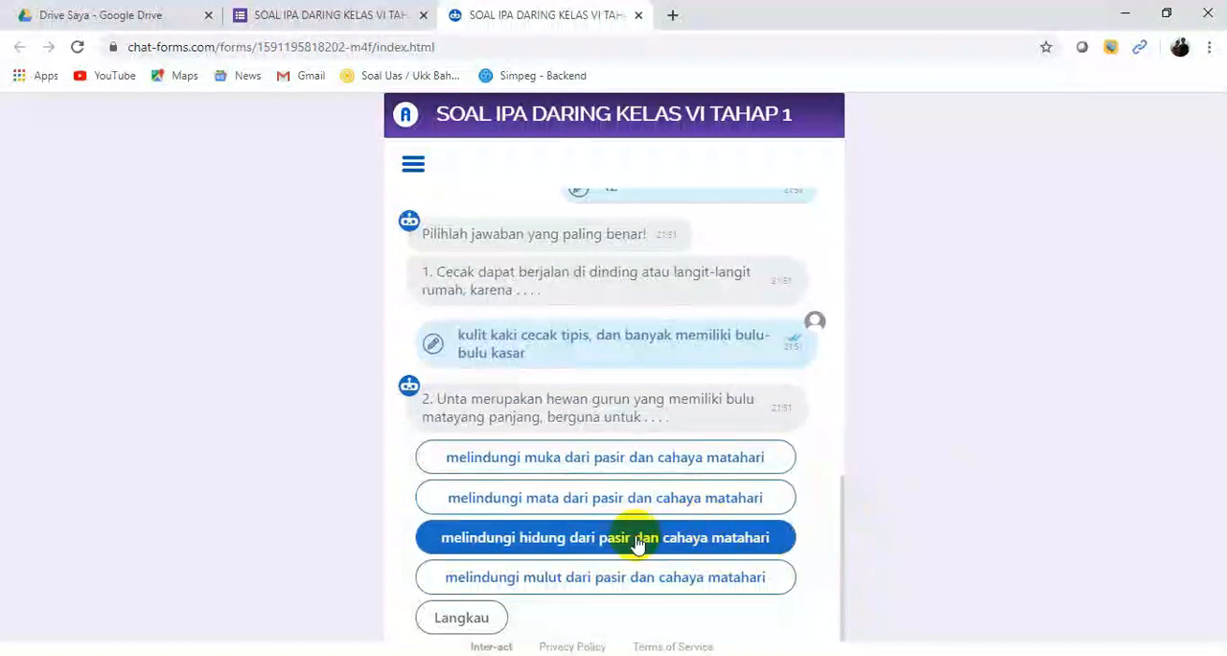
pyautogui.click(614, 502)
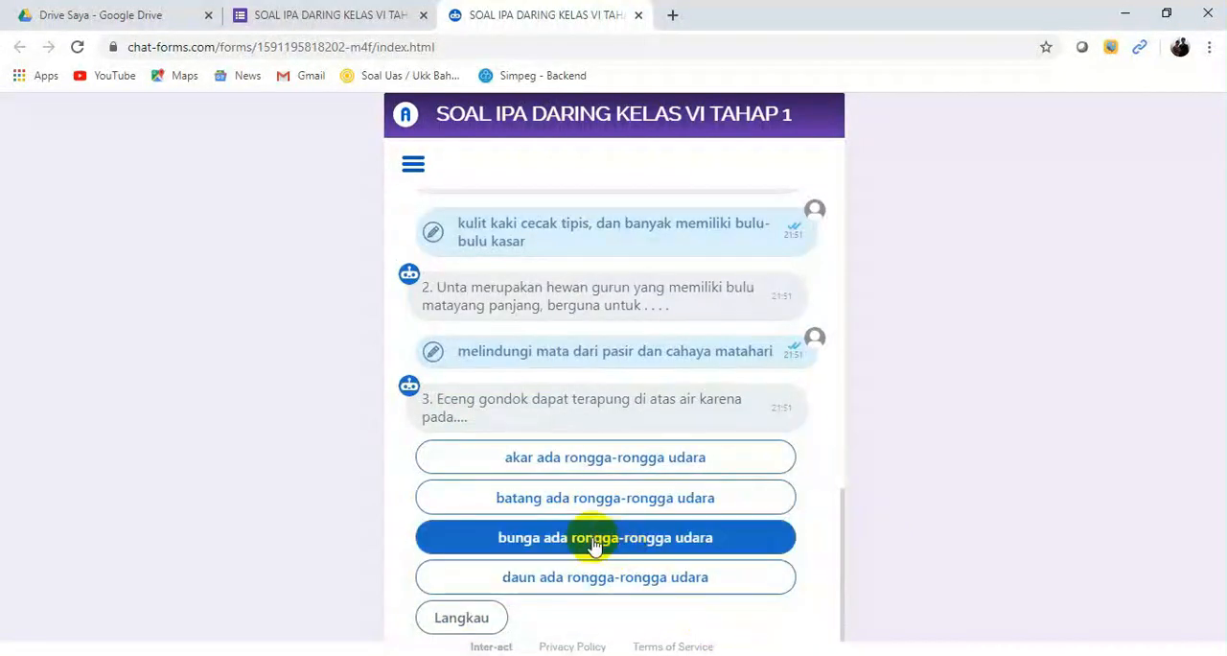
pyautogui.click(589, 542)
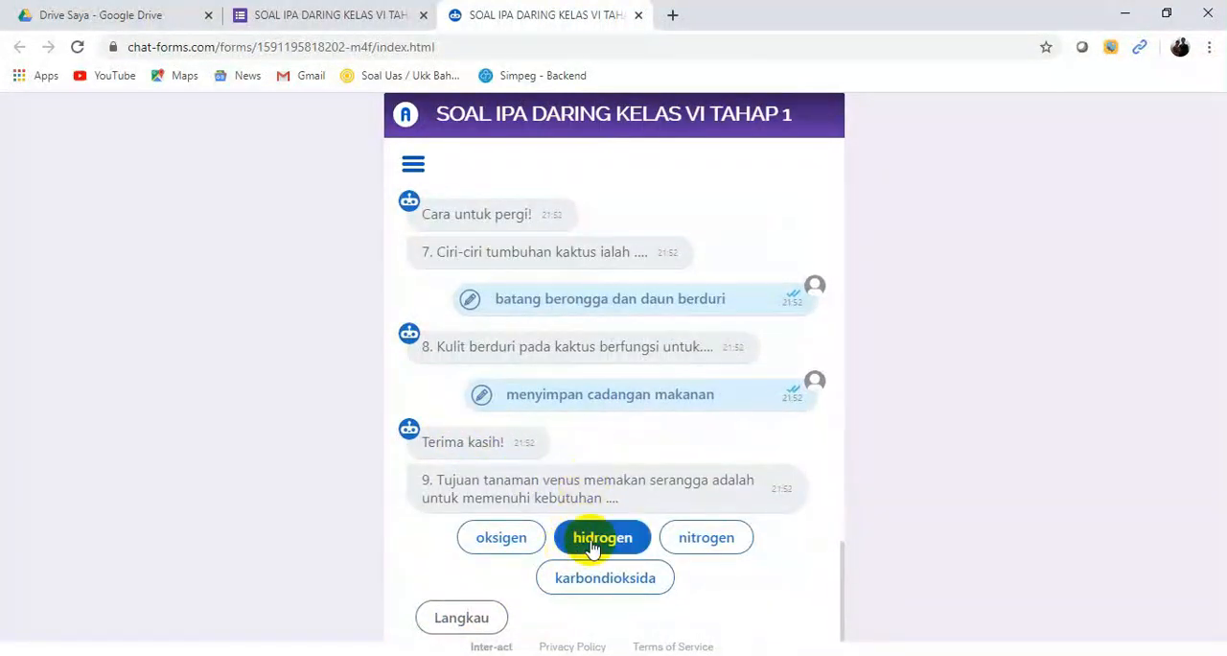
pyautogui.click(593, 543)
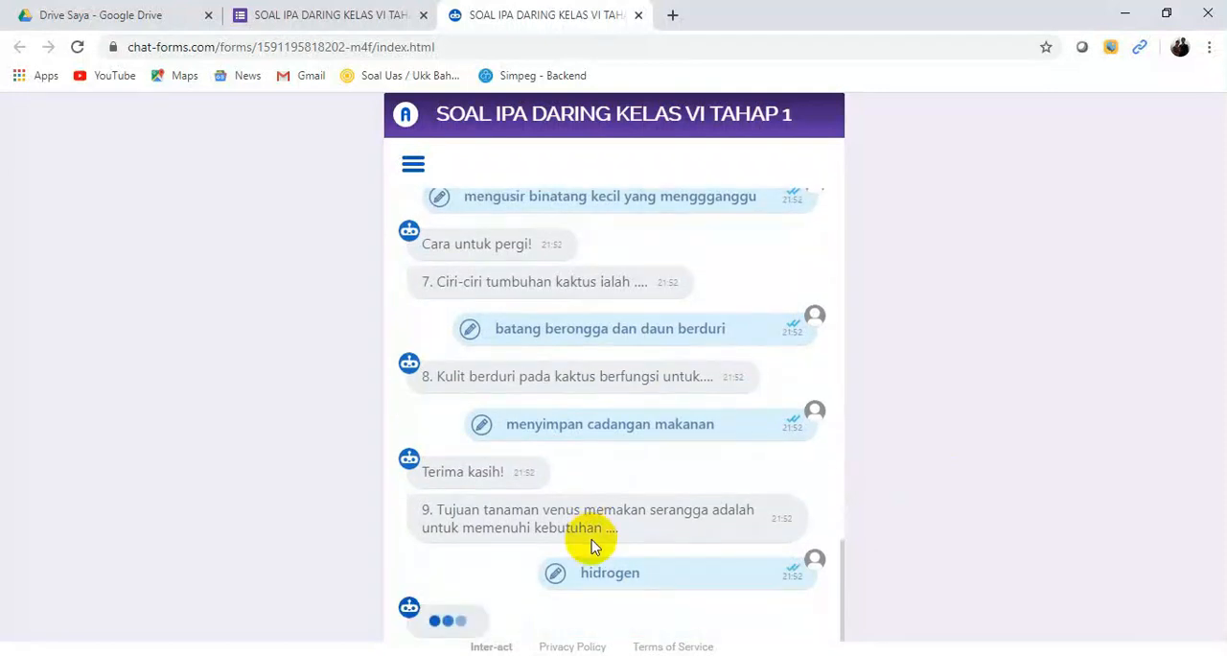
pyautogui.click(572, 581)
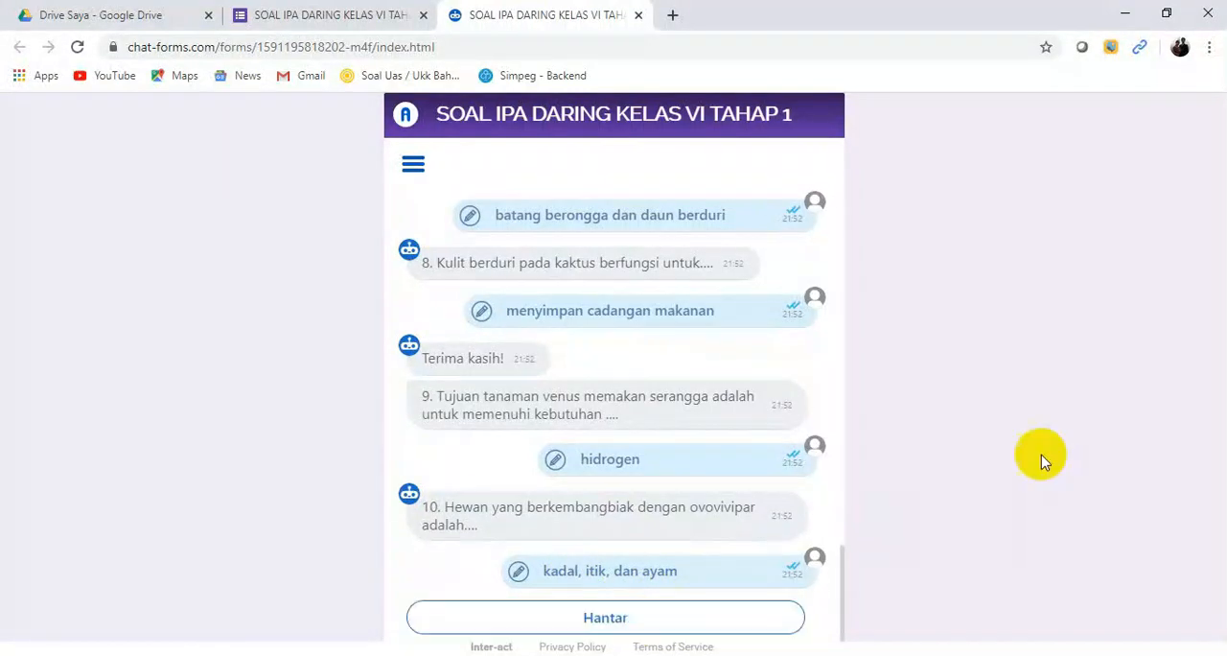
pyautogui.click(642, 625)
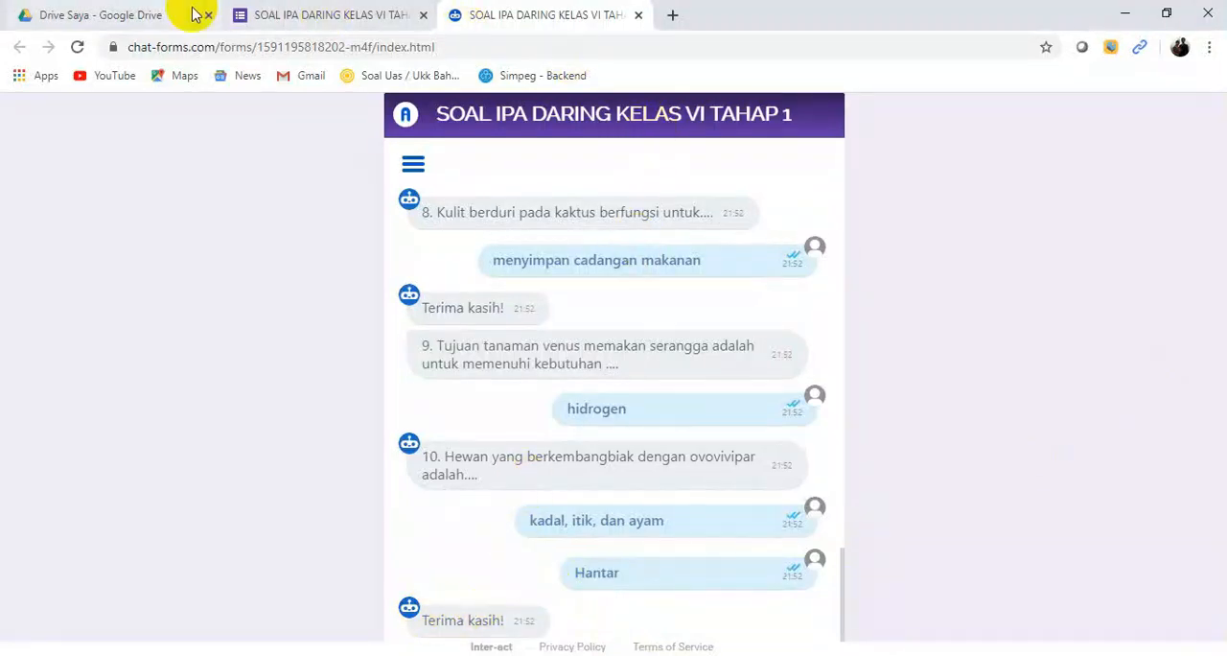
# Step: Review the quiz's response summary in Google Forms and create a new spreadsheet as the destination for its responses
pyautogui.click(291, 21)
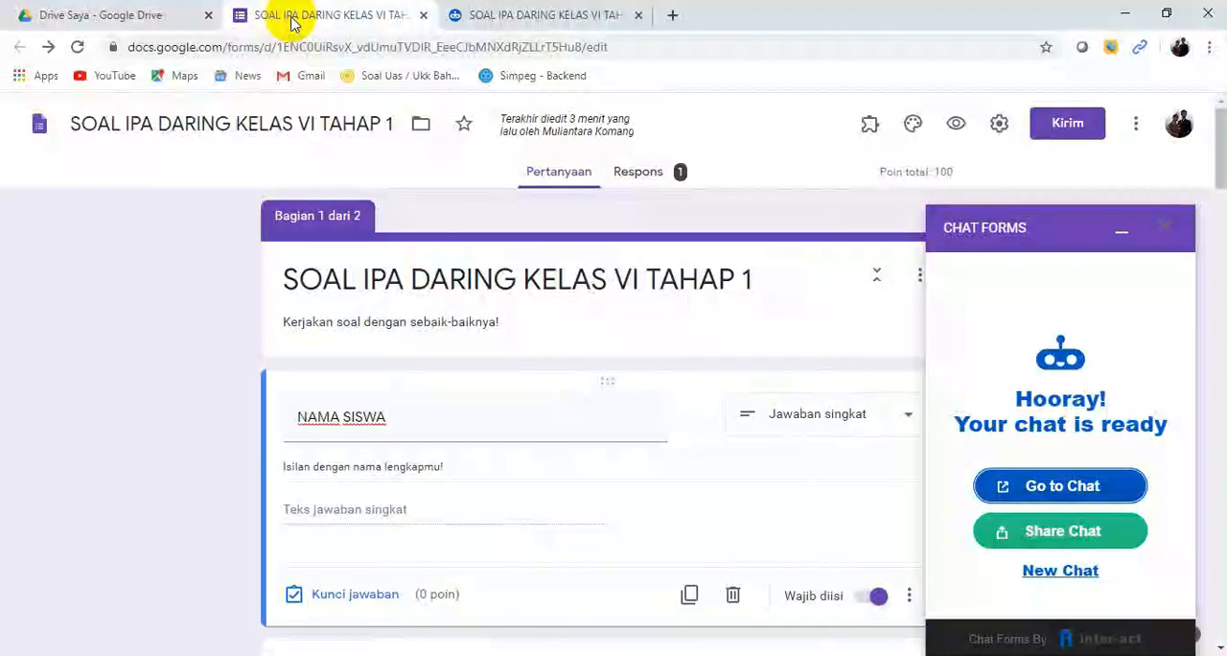
pyautogui.click(649, 180)
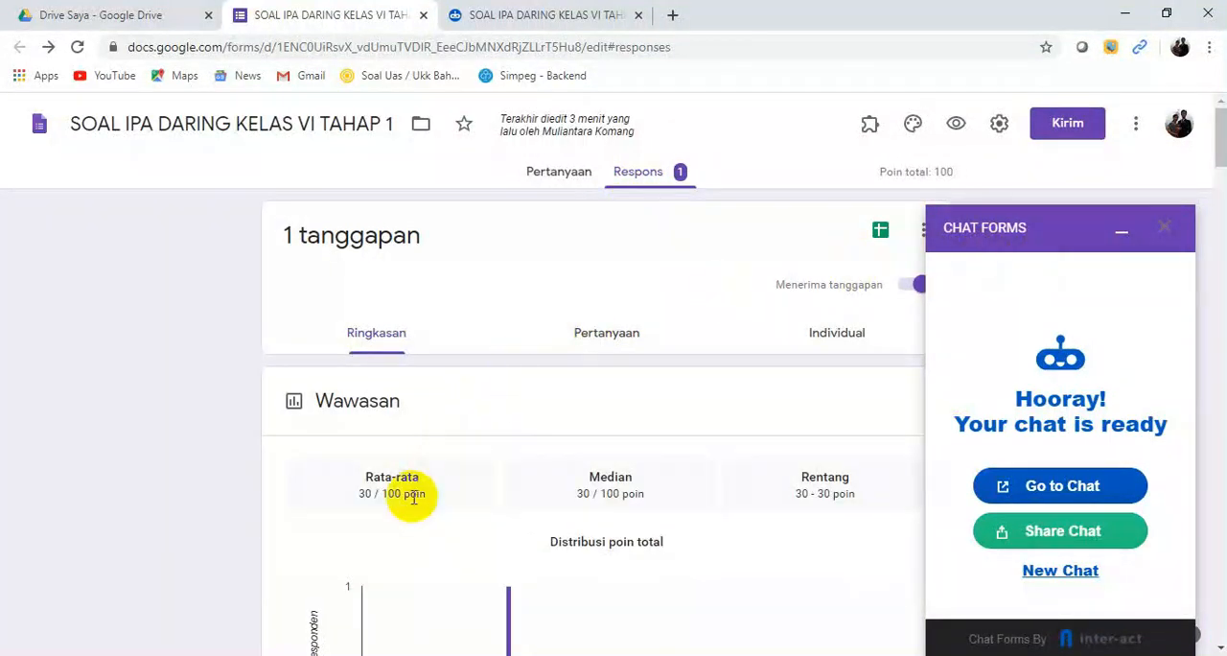
pyautogui.moveTo(1223, 153)
pyautogui.mouseDown()
pyautogui.moveTo(1222, 308)
pyautogui.moveTo(1222, 145)
pyautogui.mouseUp()
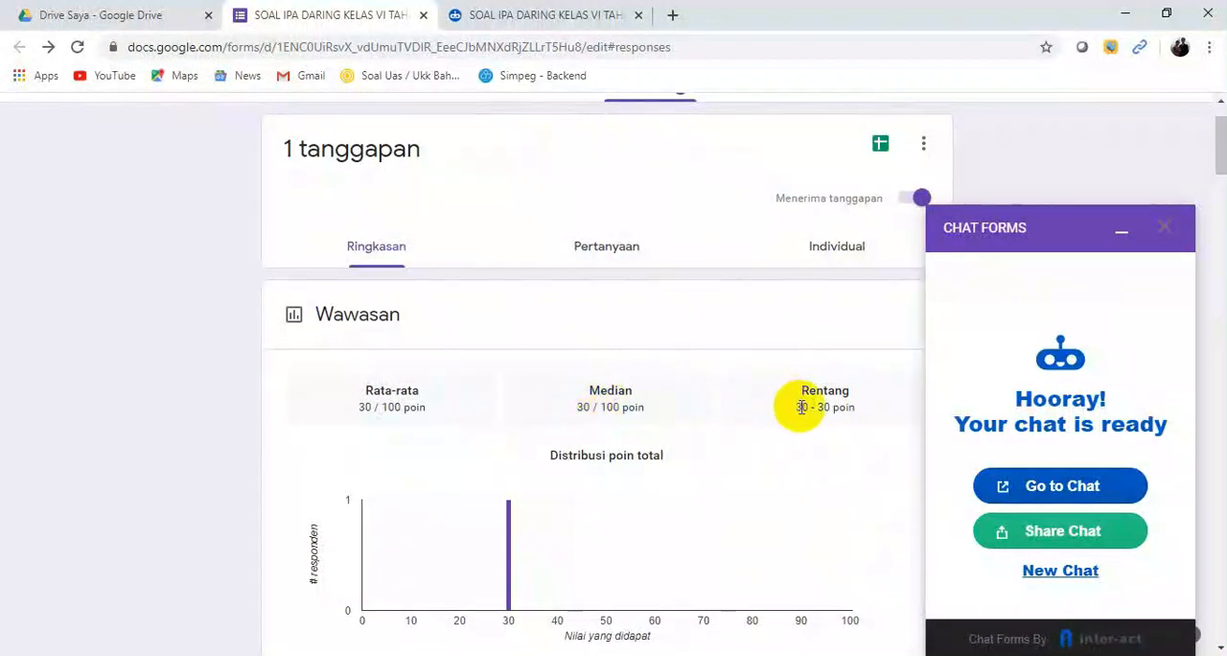
pyautogui.moveTo(1221, 169)
pyautogui.mouseDown()
pyautogui.moveTo(1221, 156)
pyautogui.moveTo(1219, 167)
pyautogui.mouseUp()
pyautogui.click(881, 153)
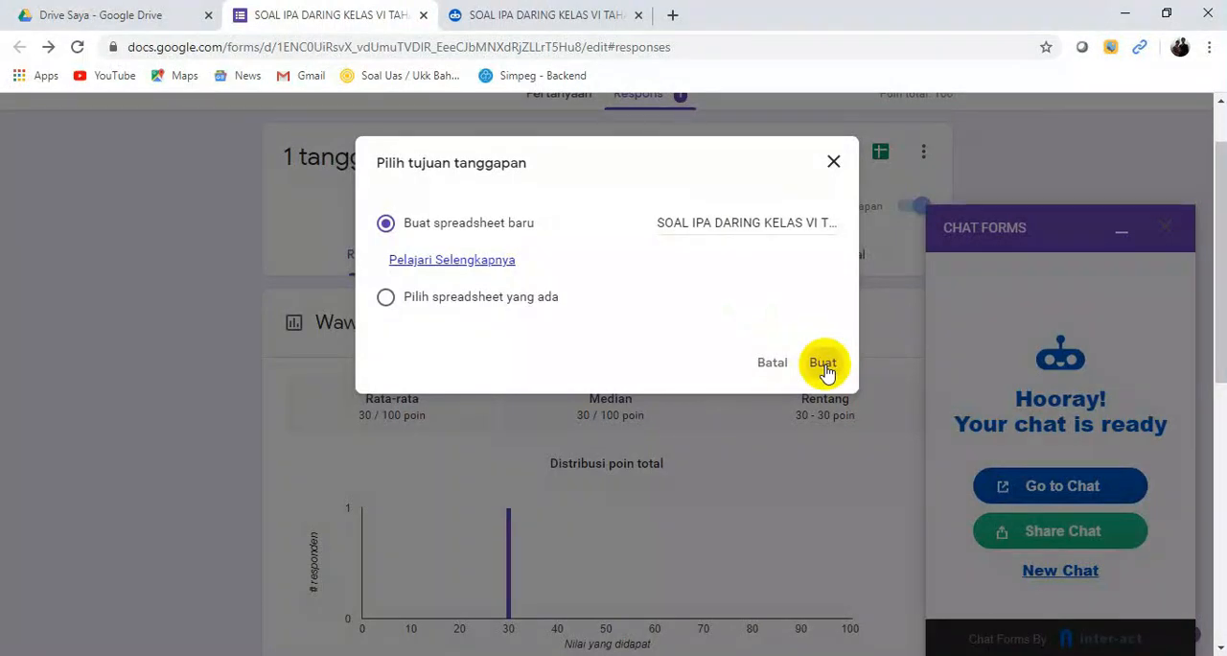
pyautogui.click(823, 365)
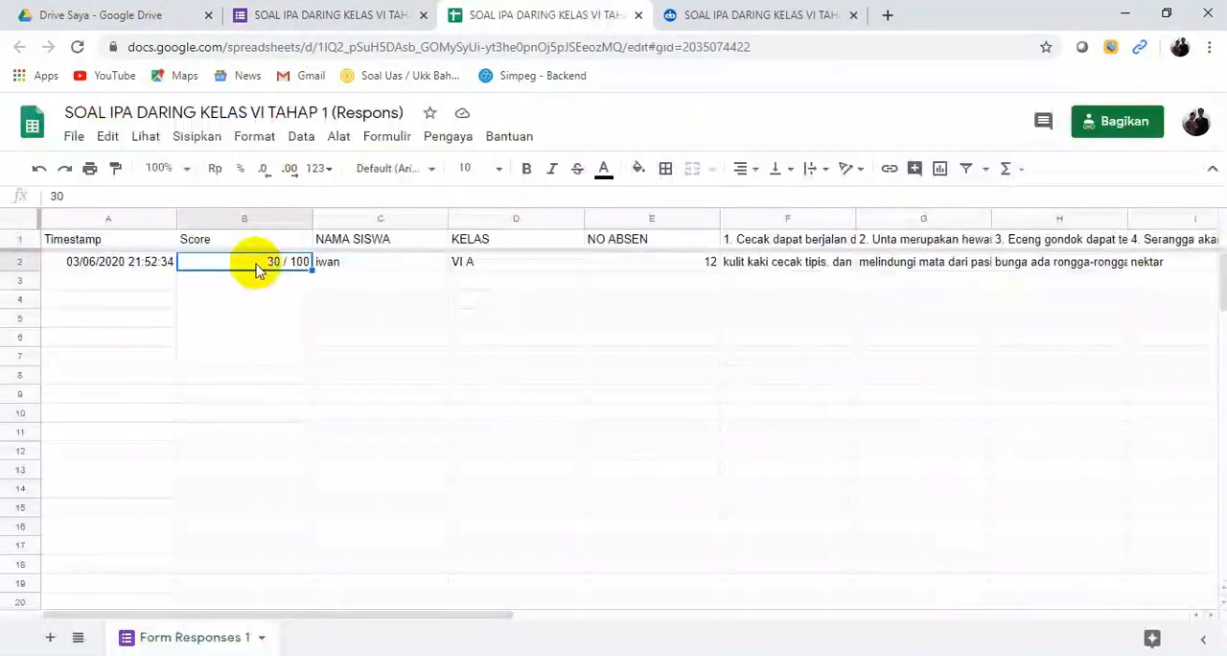
# Step: Look through the recorded score, identity fields and answers in the response spreadsheet
pyautogui.click(513, 266)
pyautogui.click(826, 280)
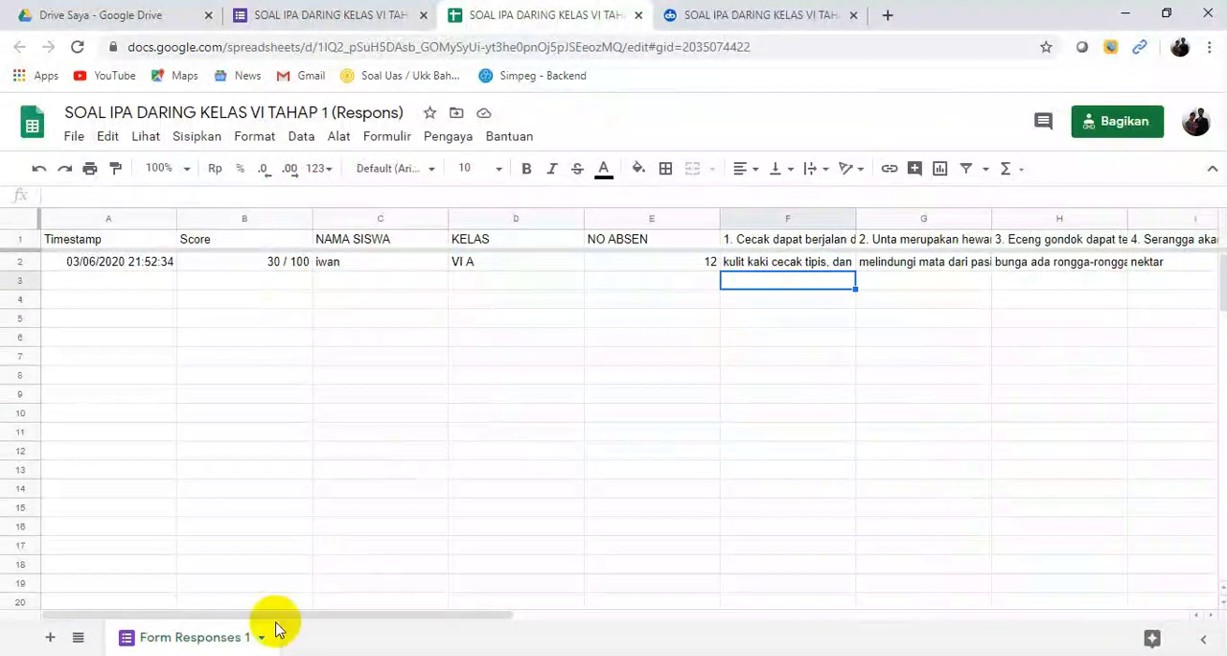
pyautogui.moveTo(292, 609); pyautogui.dragTo(330, 639)
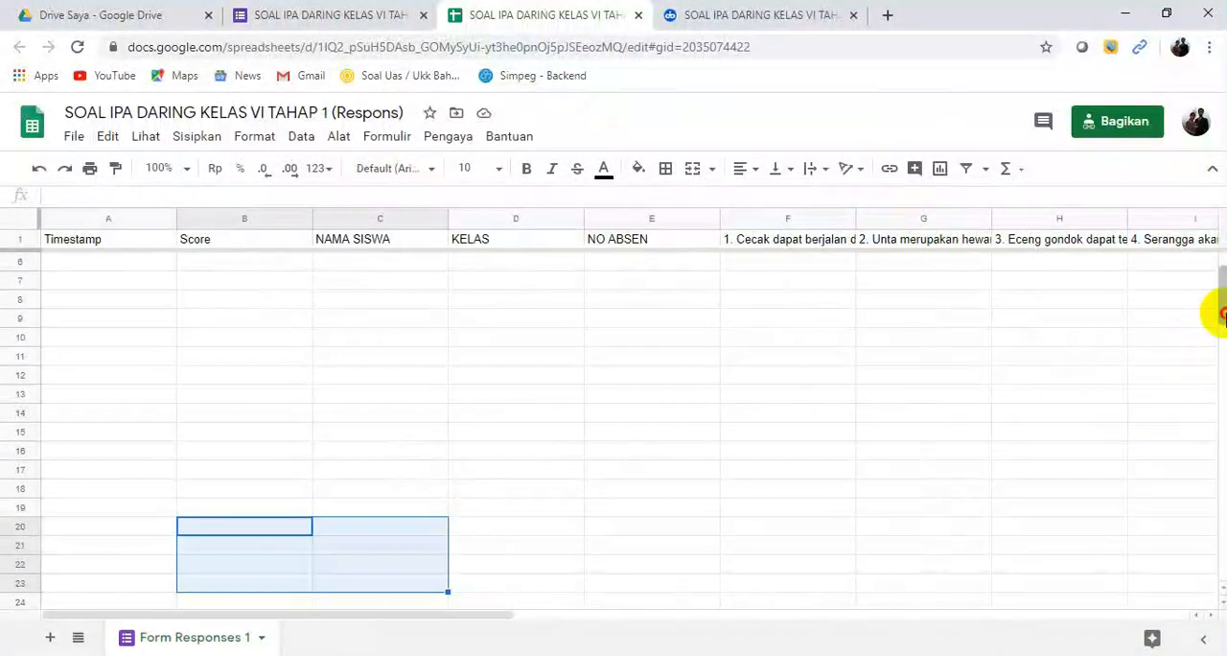
pyautogui.moveTo(1220, 317); pyautogui.dragTo(1208, 251)
pyautogui.moveTo(403, 614); pyautogui.dragTo(488, 607)
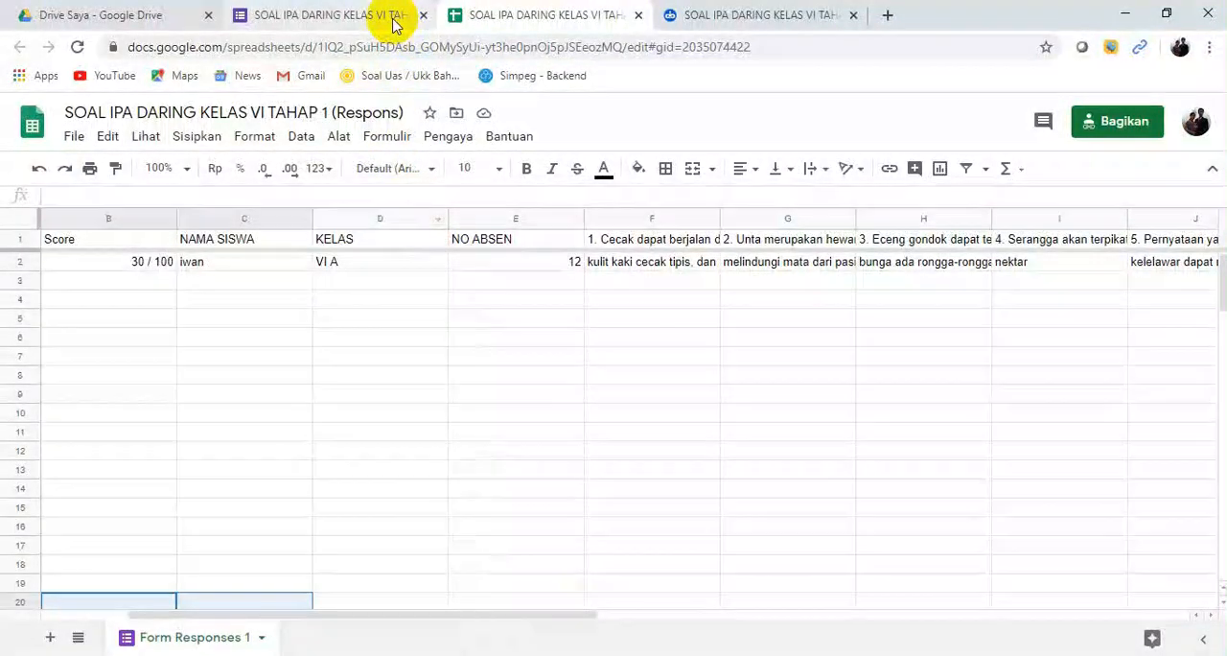
# Step: Return to the form and copy the chat link from the Chat Forms sharing options
pyautogui.click(326, 15)
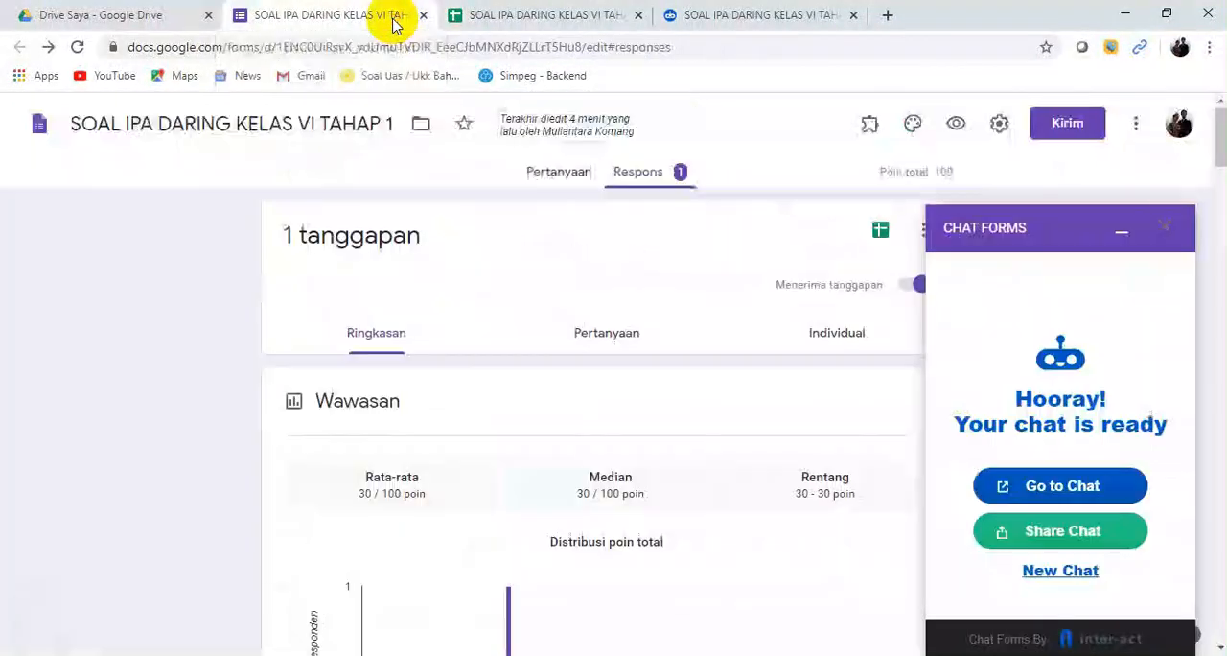
pyautogui.click(1044, 539)
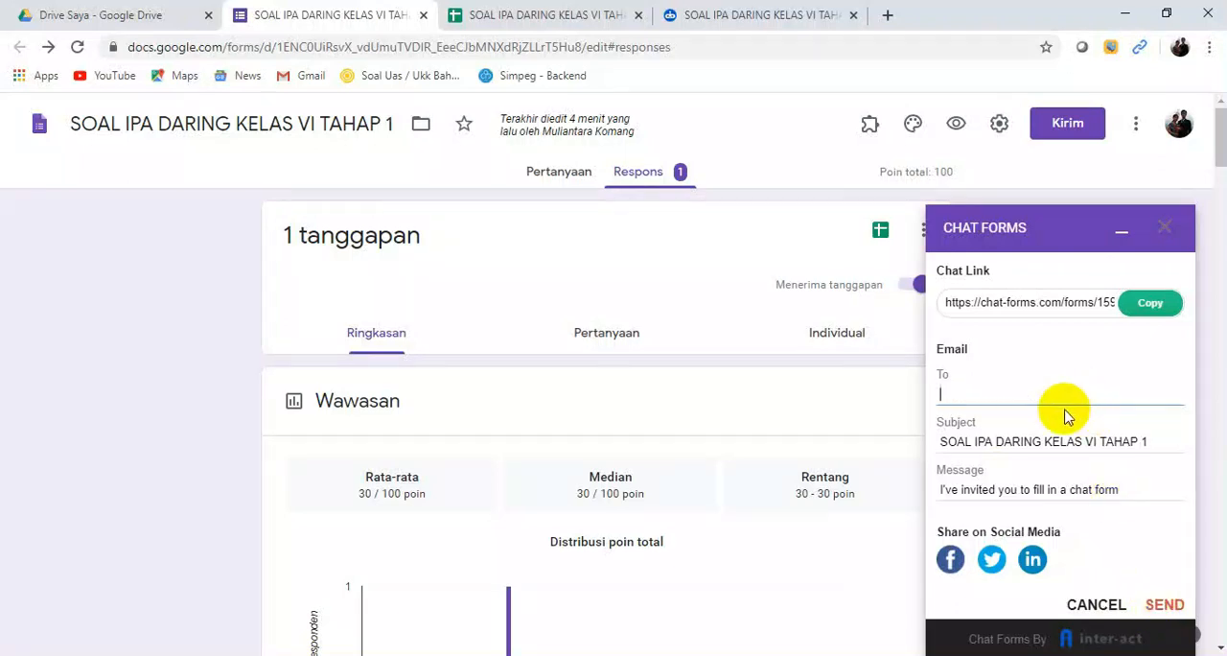
pyautogui.click(1153, 305)
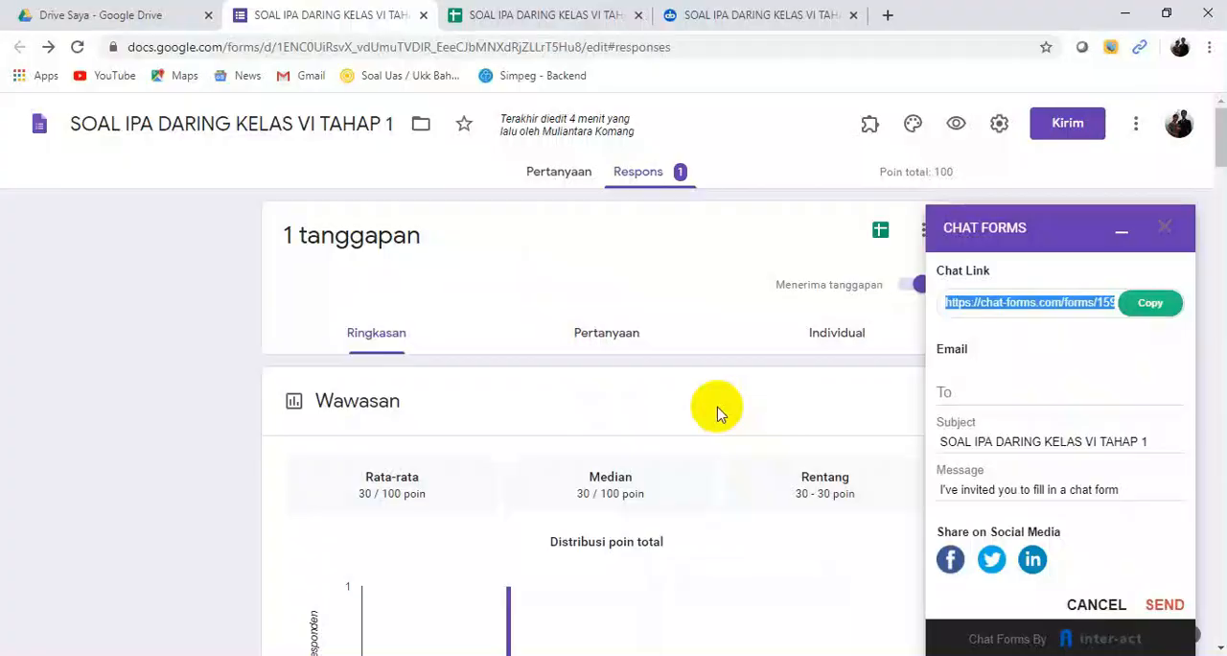
# Step: Switch to WhatsApp and paste the chat link into the message for the group Kelas VI SDN 4 Bebetin
pyautogui.click(513, 655)
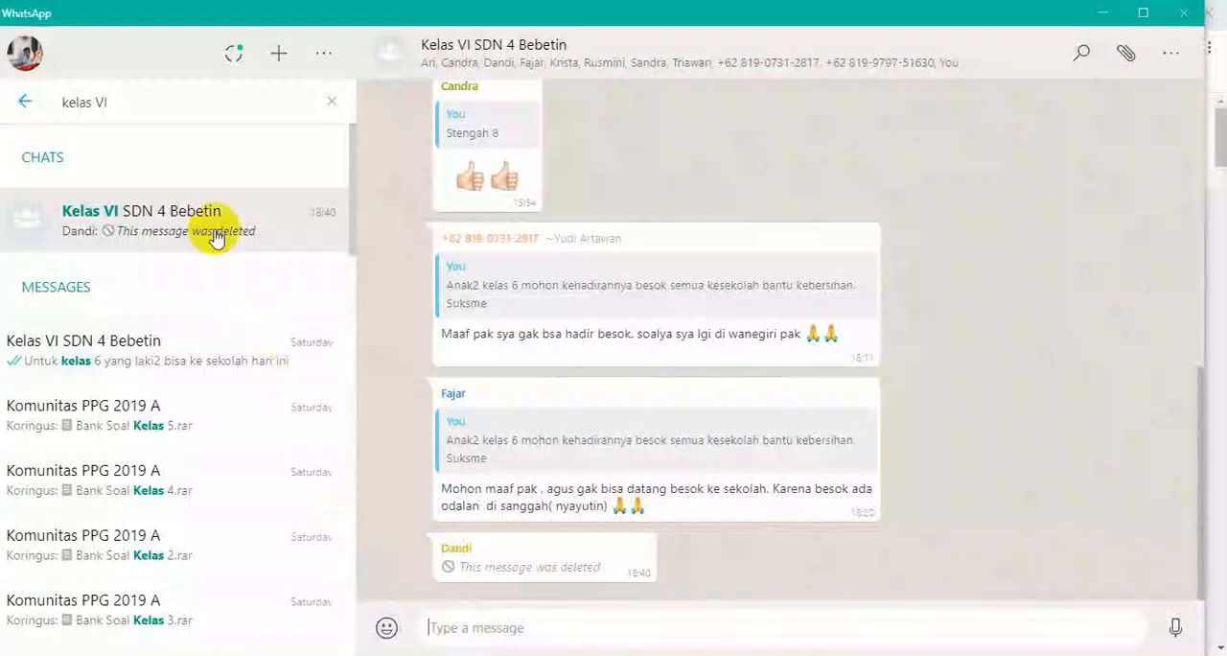
pyautogui.click(450, 630)
pyautogui.hotkey('ctrl', 'v')
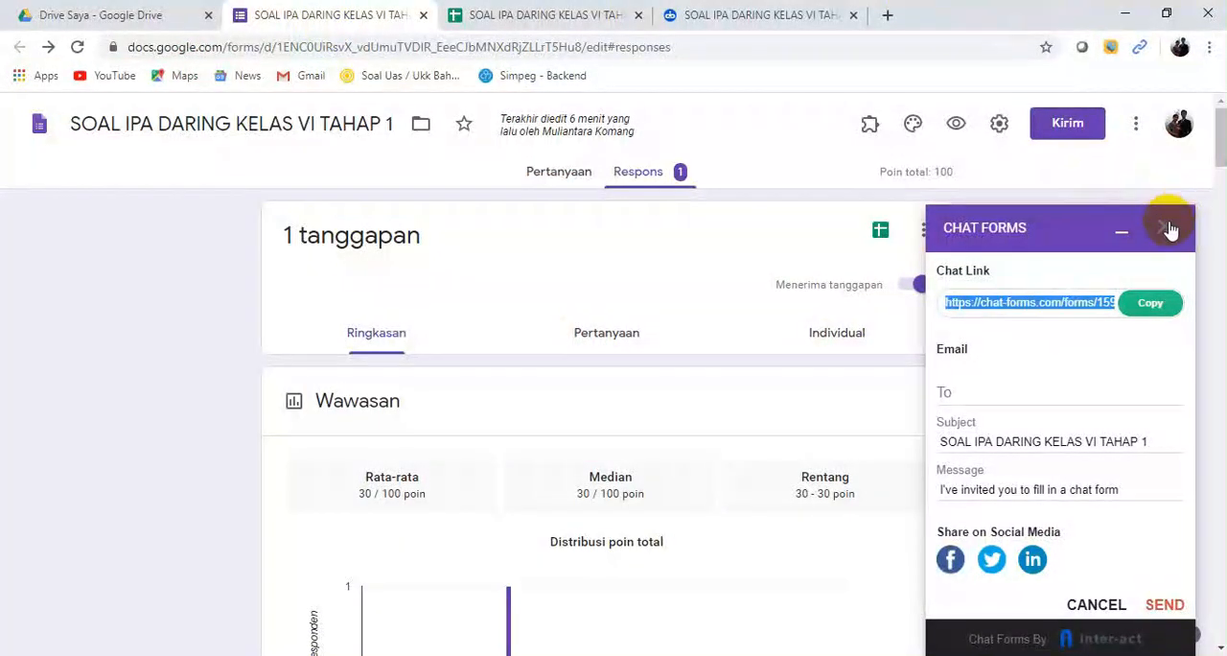
# Step: Close the Chat Forms add-on and go back to the form's questions
pyautogui.click(1167, 228)
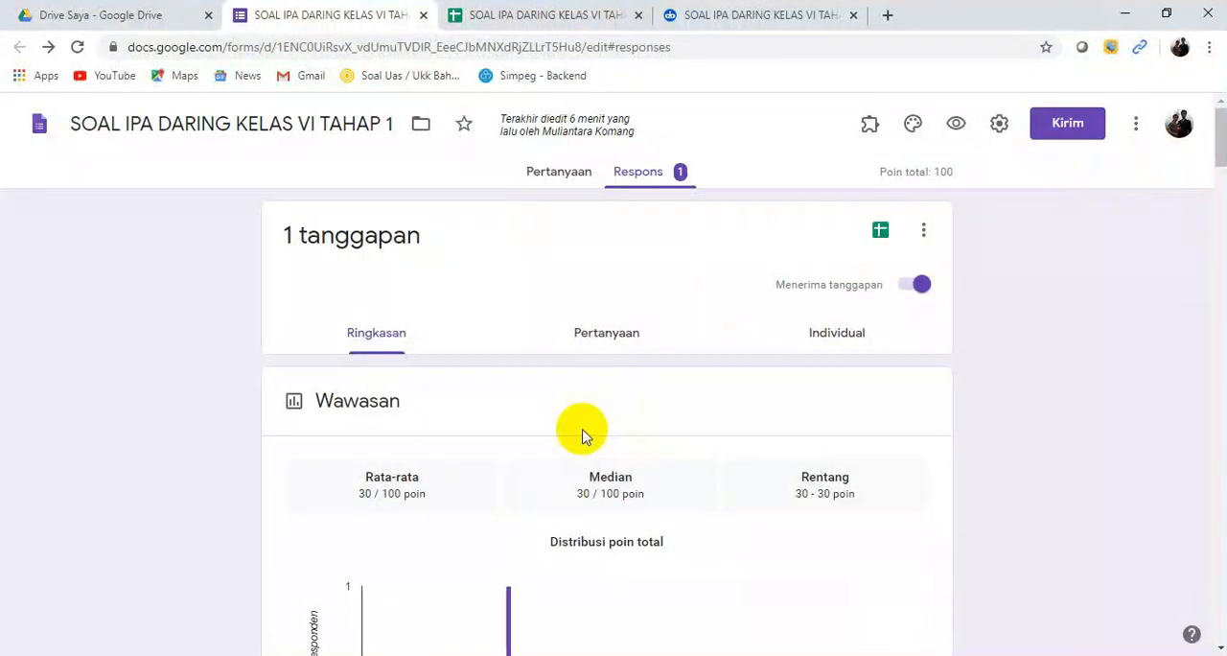
pyautogui.click(551, 182)
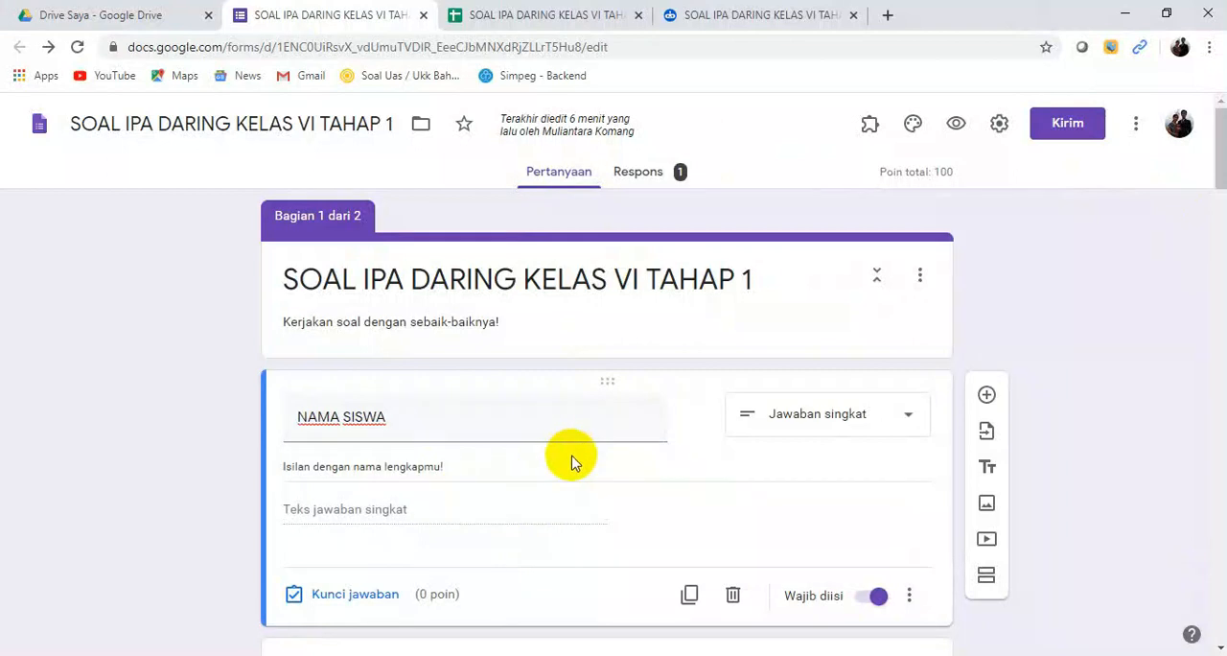
# Step: Preview the form, enter the student's name, choose class VI A, set the attendance number to 2 and continue to the questions
pyautogui.click(956, 129)
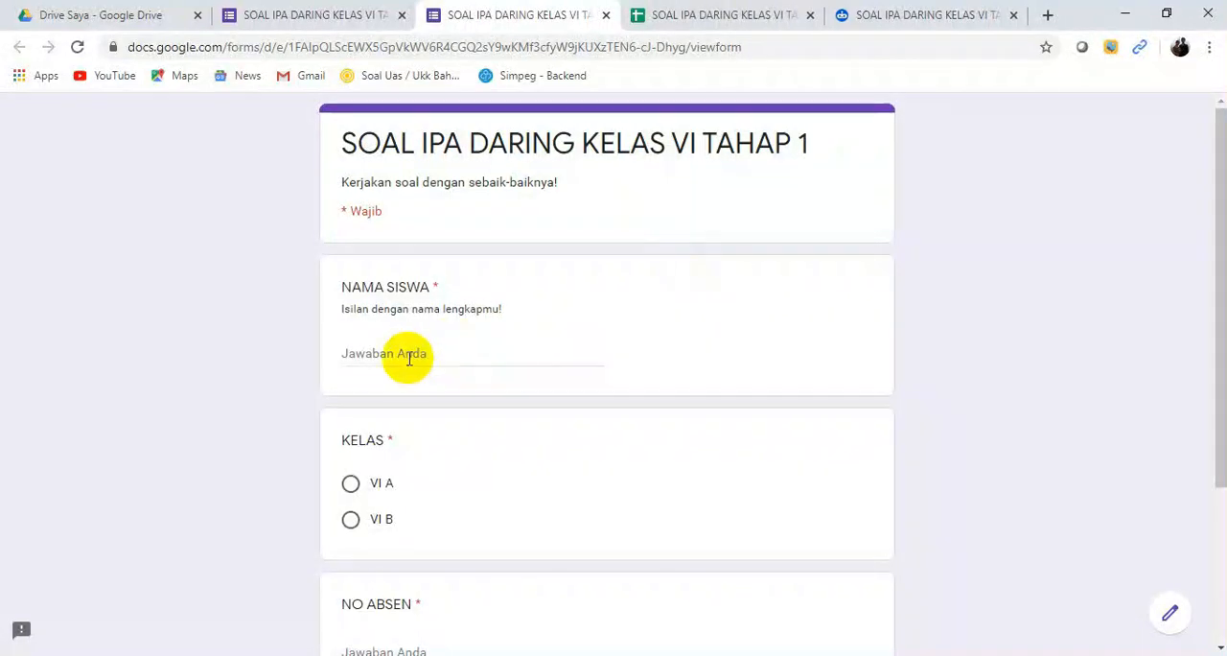
pyautogui.moveTo(1210, 266)
pyautogui.mouseDown()
pyautogui.moveTo(1219, 427)
pyautogui.moveTo(1220, 264)
pyautogui.mouseUp()
pyautogui.click(416, 364)
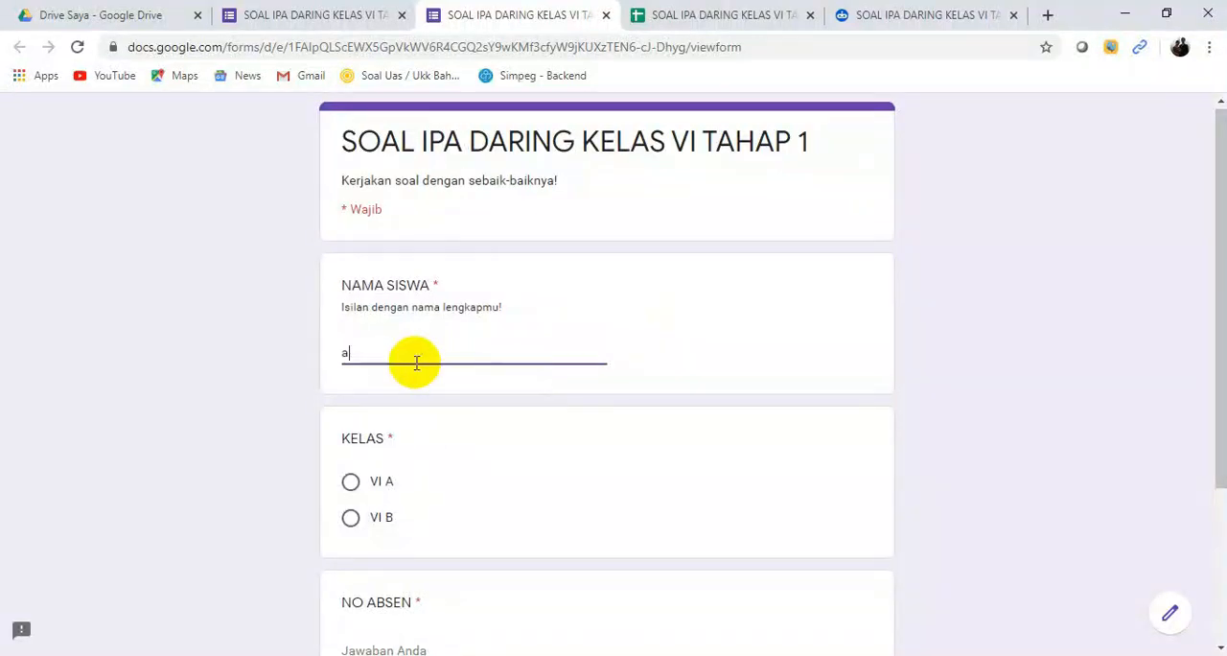
pyautogui.moveTo(1214, 293); pyautogui.dragTo(1214, 408)
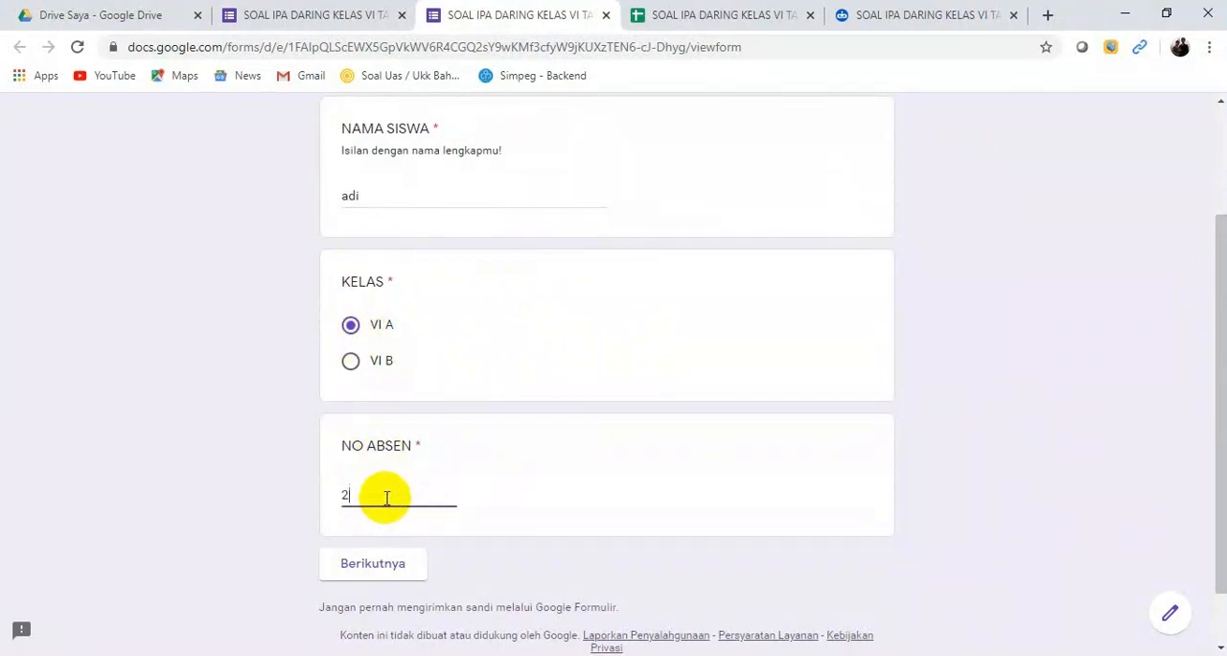
pyautogui.click(384, 569)
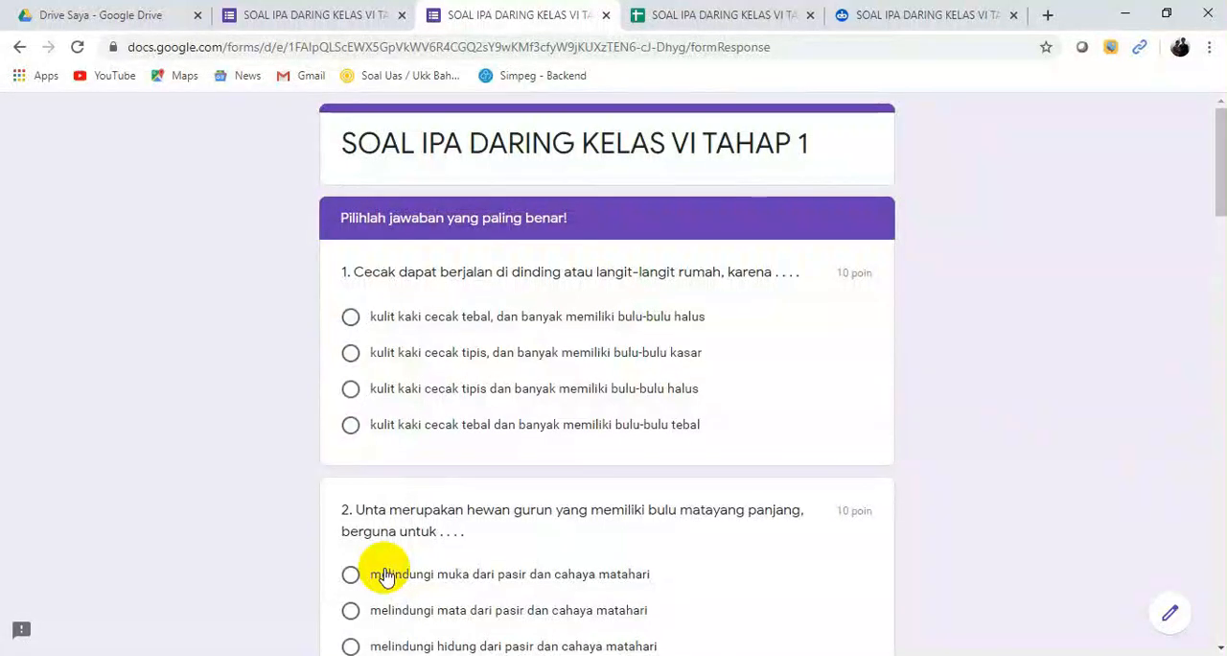
# Step: Answer question 1 with its first option and questions 2 to 5 with their second options
pyautogui.click(350, 609)
pyautogui.scroll(-5, 384, 499)
pyautogui.click(351, 345)
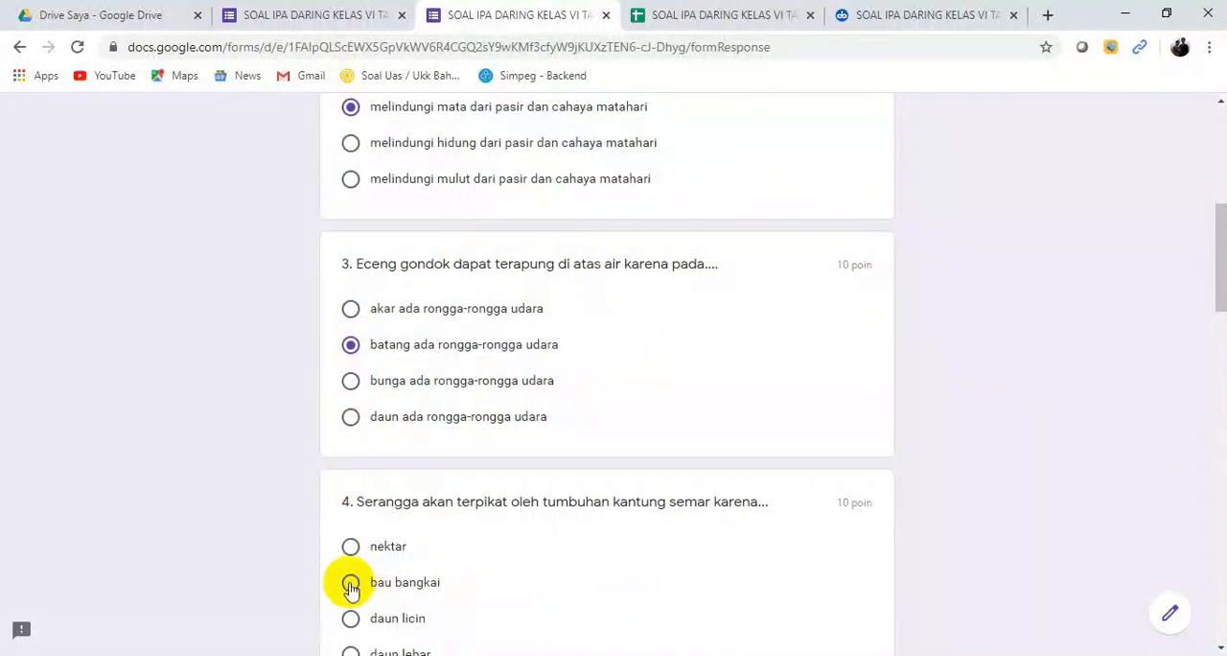
pyautogui.scroll(-4, 1221, 309)
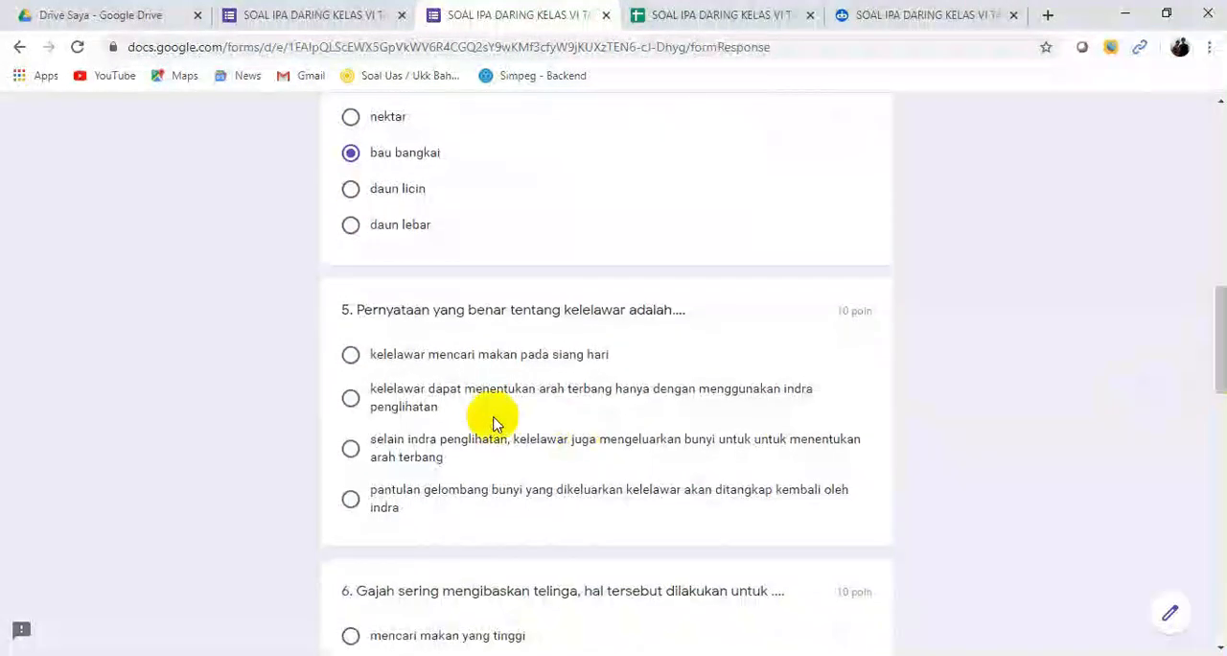
pyautogui.click(351, 397)
# Step: Answer question 6 with "mengusir binatang kecil yang menggganggu" and question 7 with "batang berongga dan daun berduri"
pyautogui.moveTo(1220, 391); pyautogui.dragTo(1211, 457)
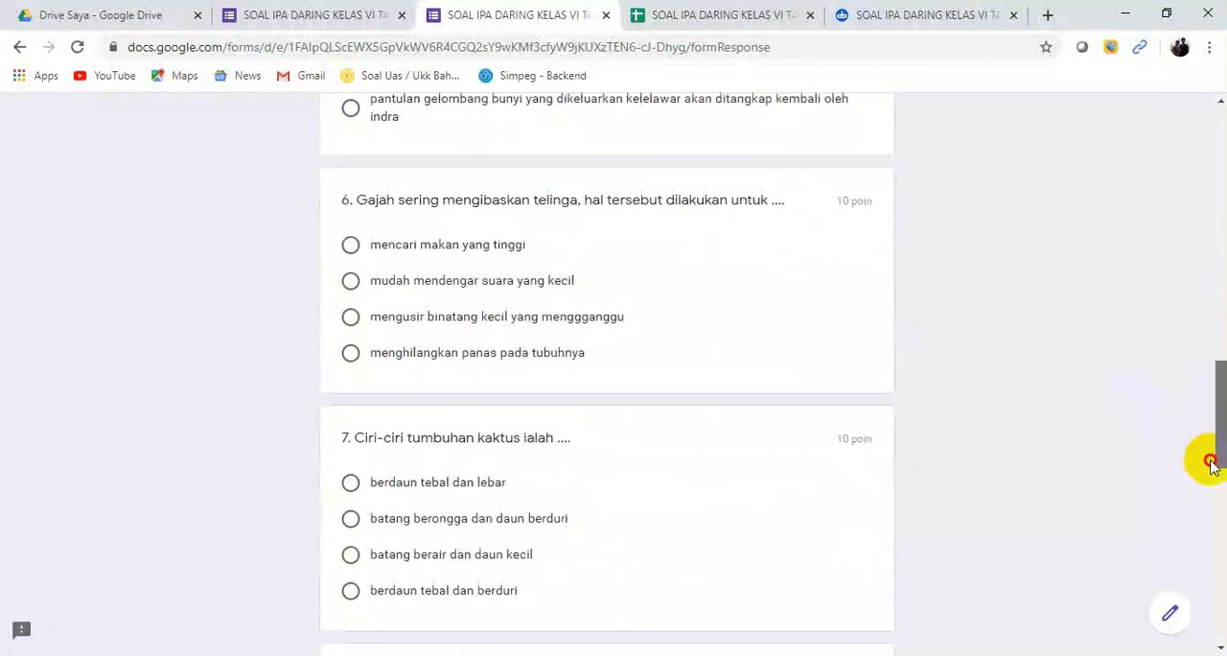
pyautogui.click(351, 311)
pyautogui.click(352, 518)
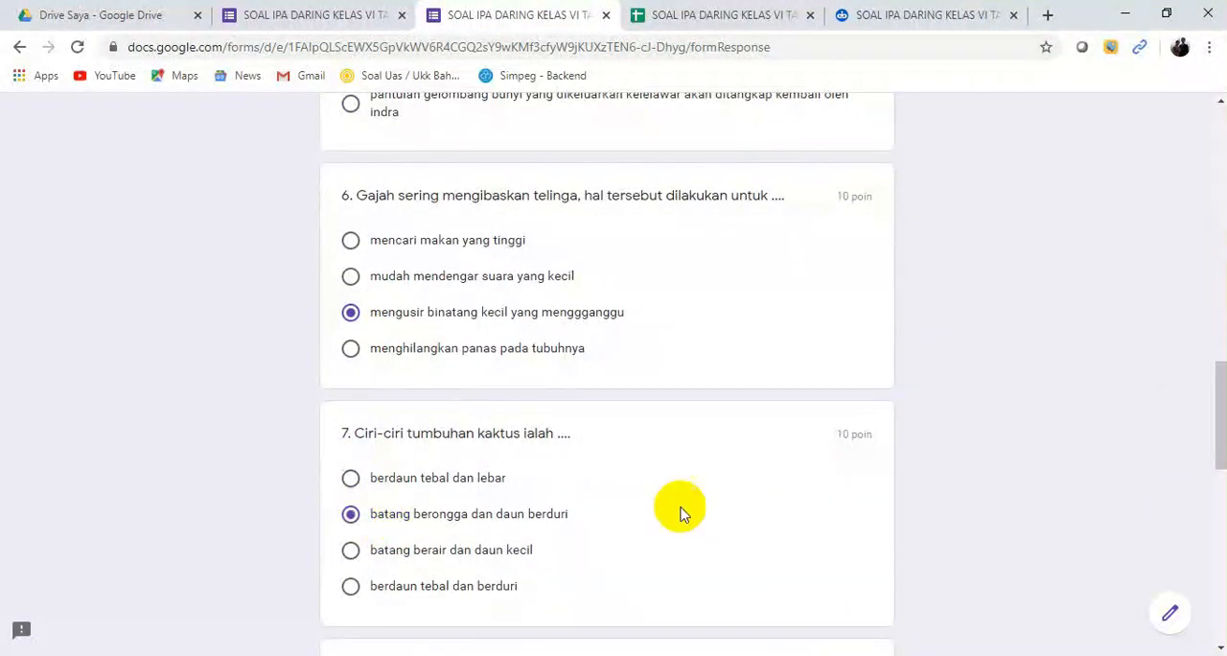
# Step: Answer question 8 with "melindungi diri dari serangga", 9 with "oksigen" and 10 with "ular, kadal, dan ikan pari", and submit the form
pyautogui.scroll(-4, 1213, 466)
pyautogui.click(351, 305)
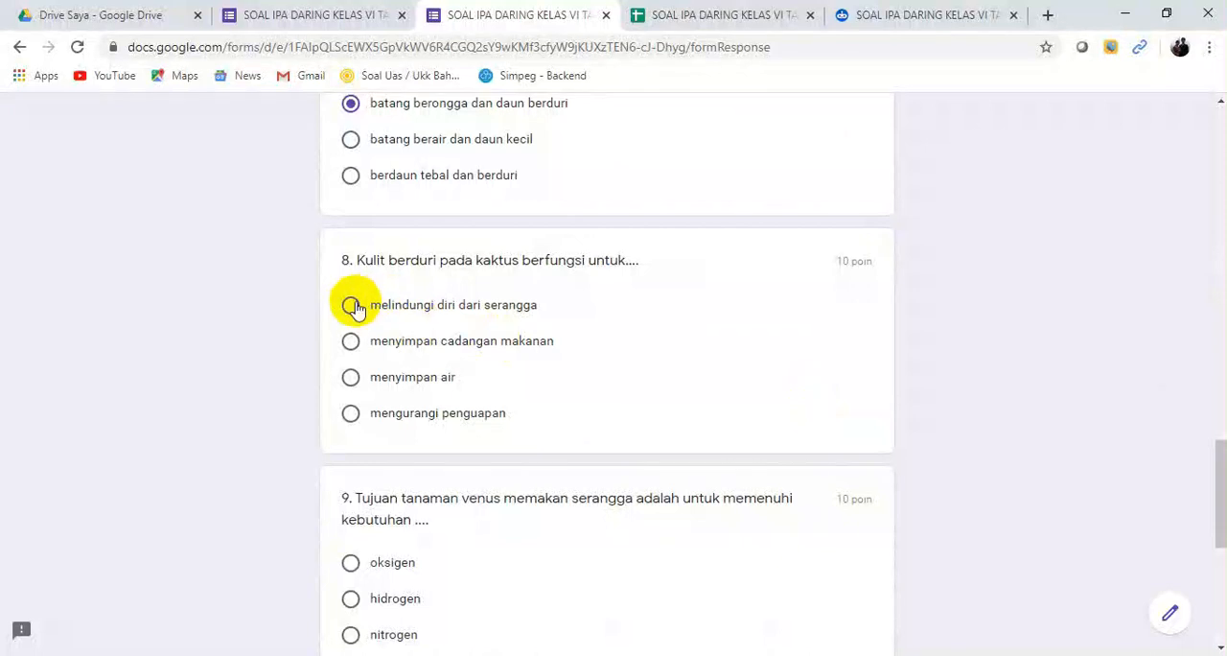
pyautogui.click(351, 562)
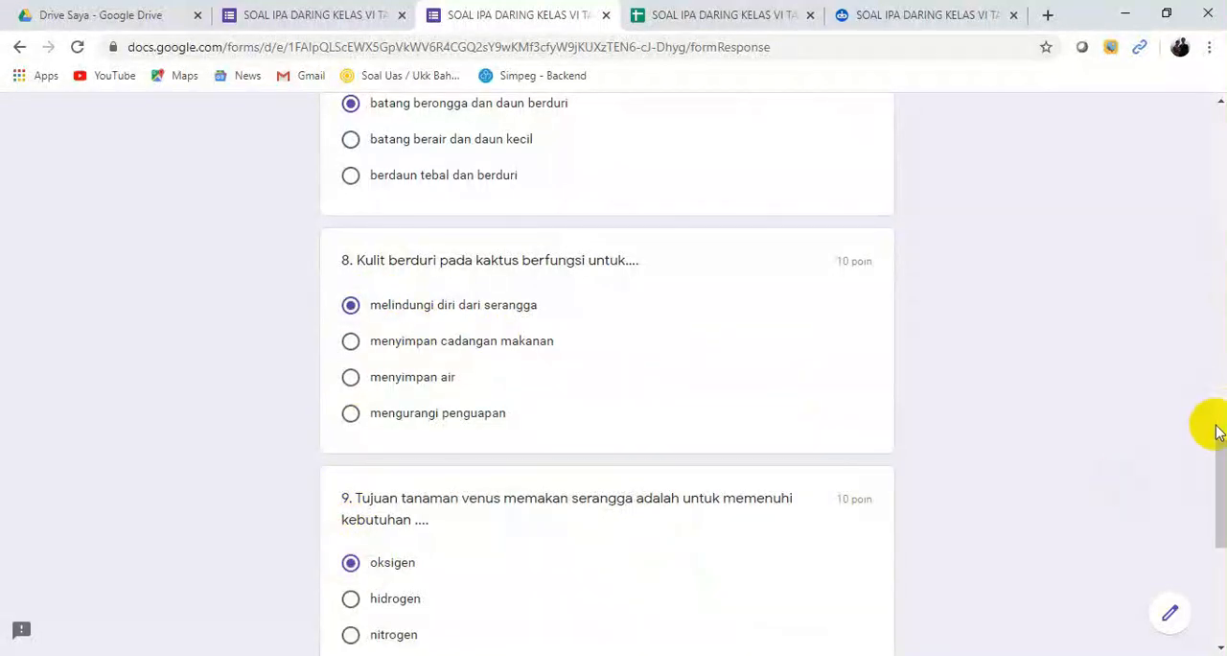
pyautogui.scroll(-5, 1216, 470)
pyautogui.click(351, 395)
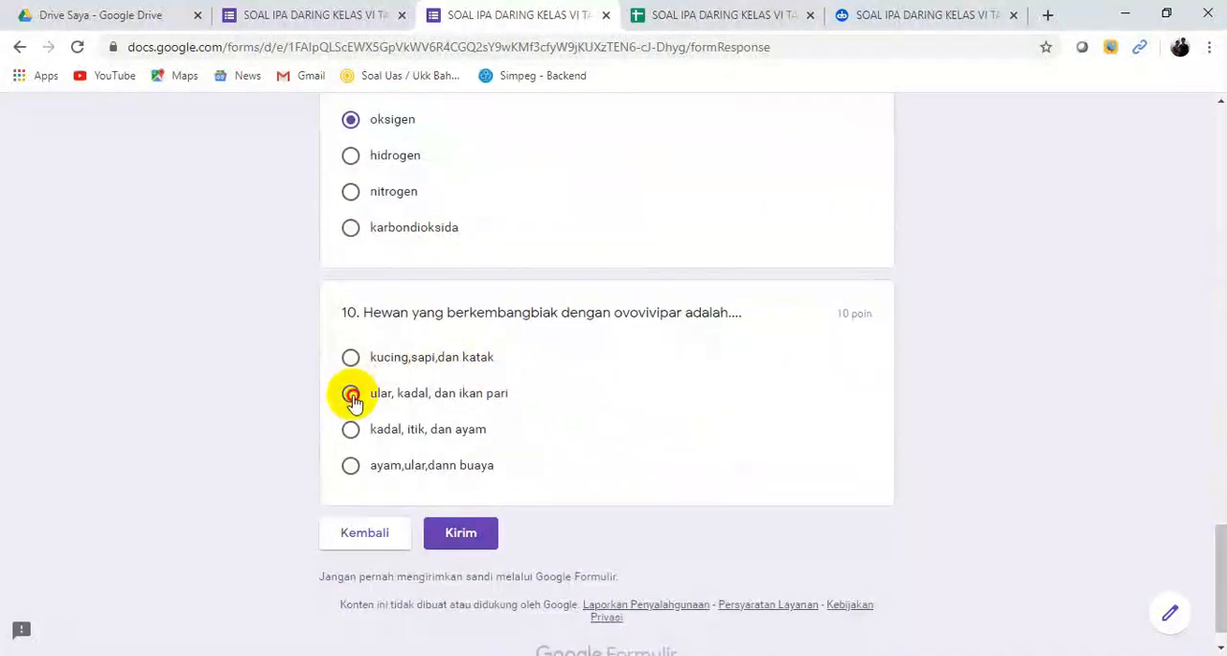
pyautogui.click(476, 533)
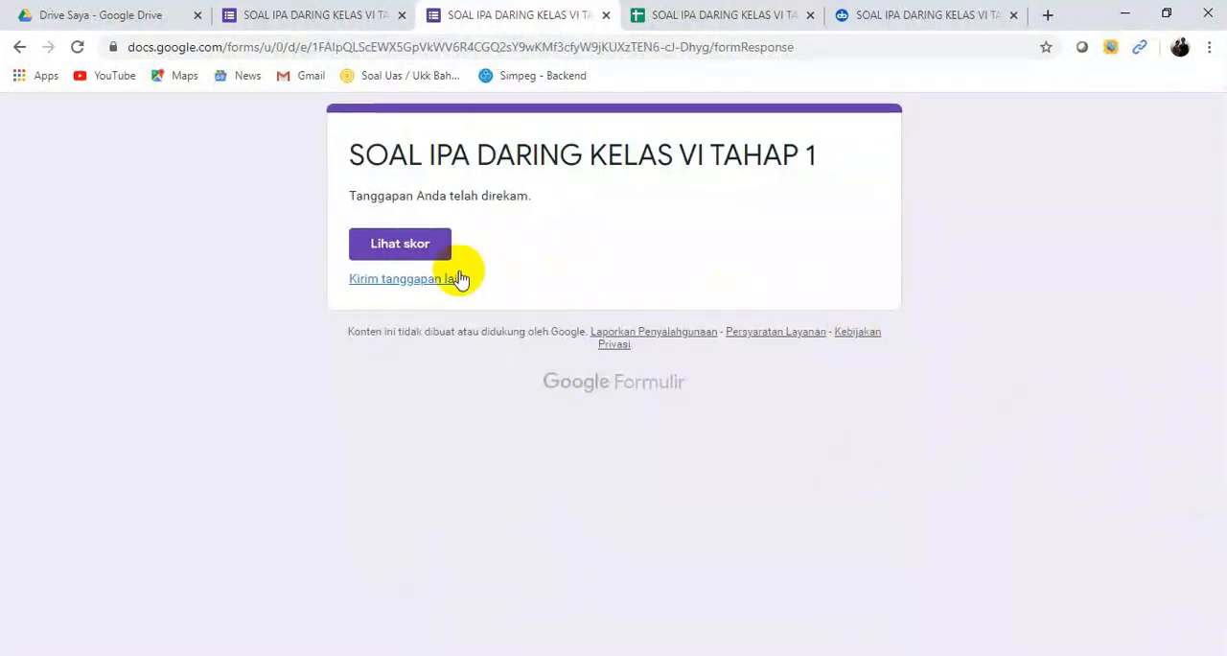
# Step: View the score of the submitted test response, and check the response summary in the form editor
pyautogui.click(399, 248)
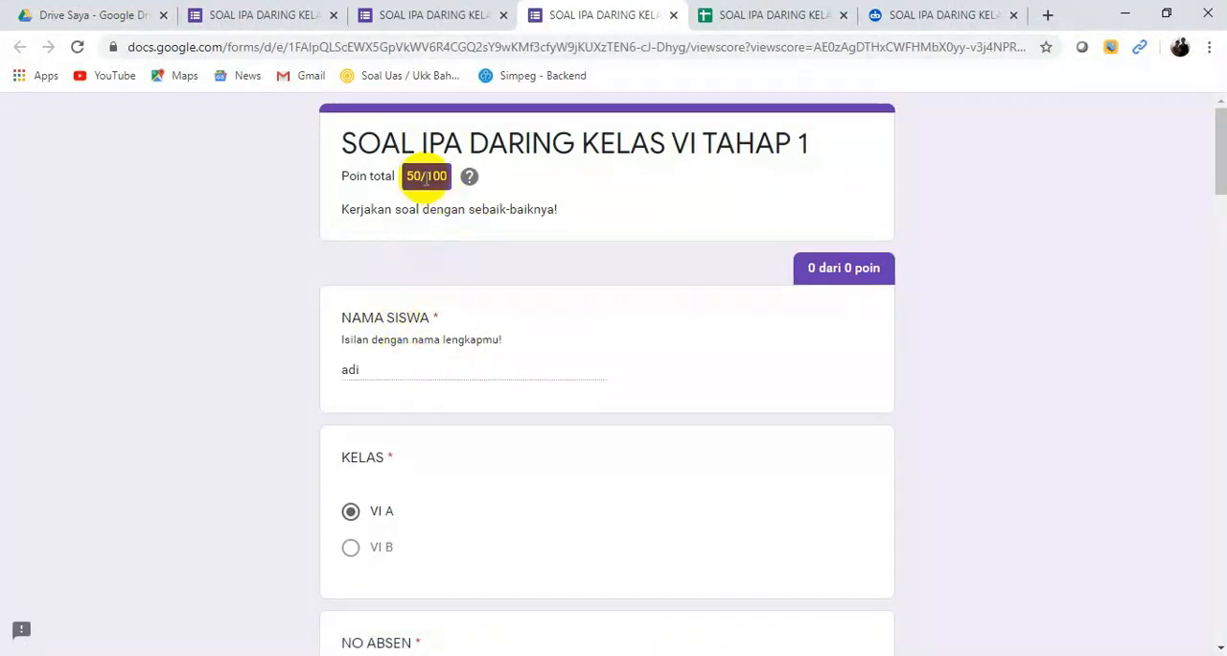
pyautogui.moveTo(1217, 171); pyautogui.dragTo(1177, 178)
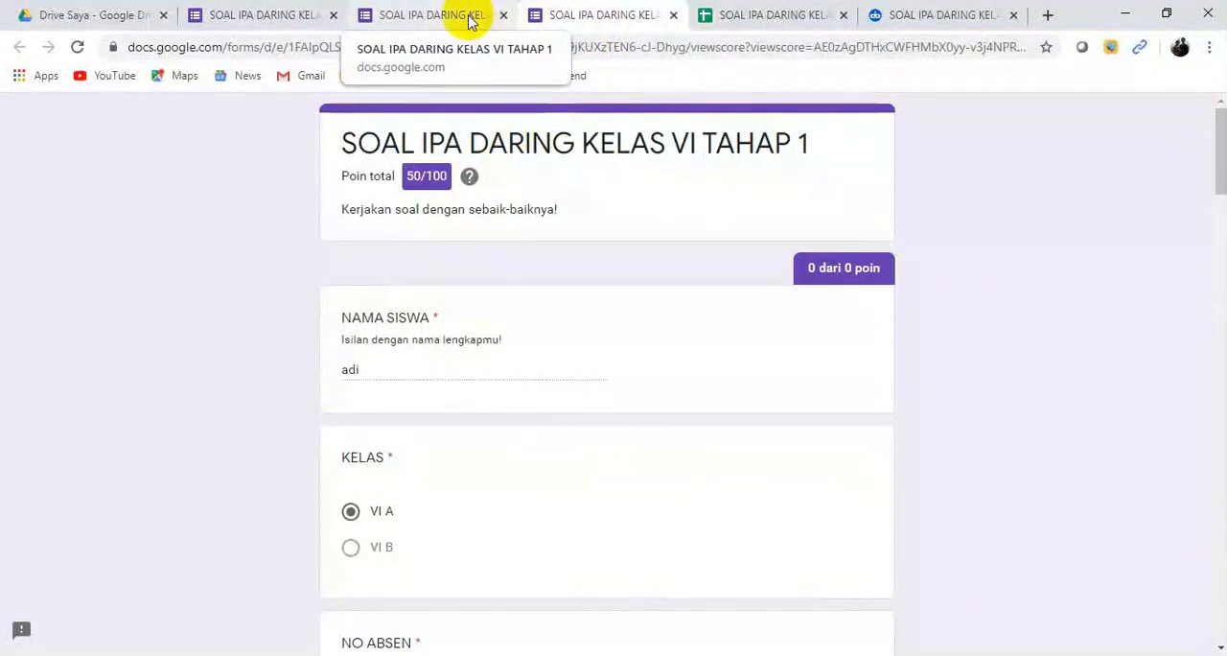
pyautogui.click(280, 17)
pyautogui.moveTo(1215, 179)
pyautogui.mouseDown()
pyautogui.moveTo(1214, 227)
pyautogui.moveTo(1214, 179)
pyautogui.mouseUp()
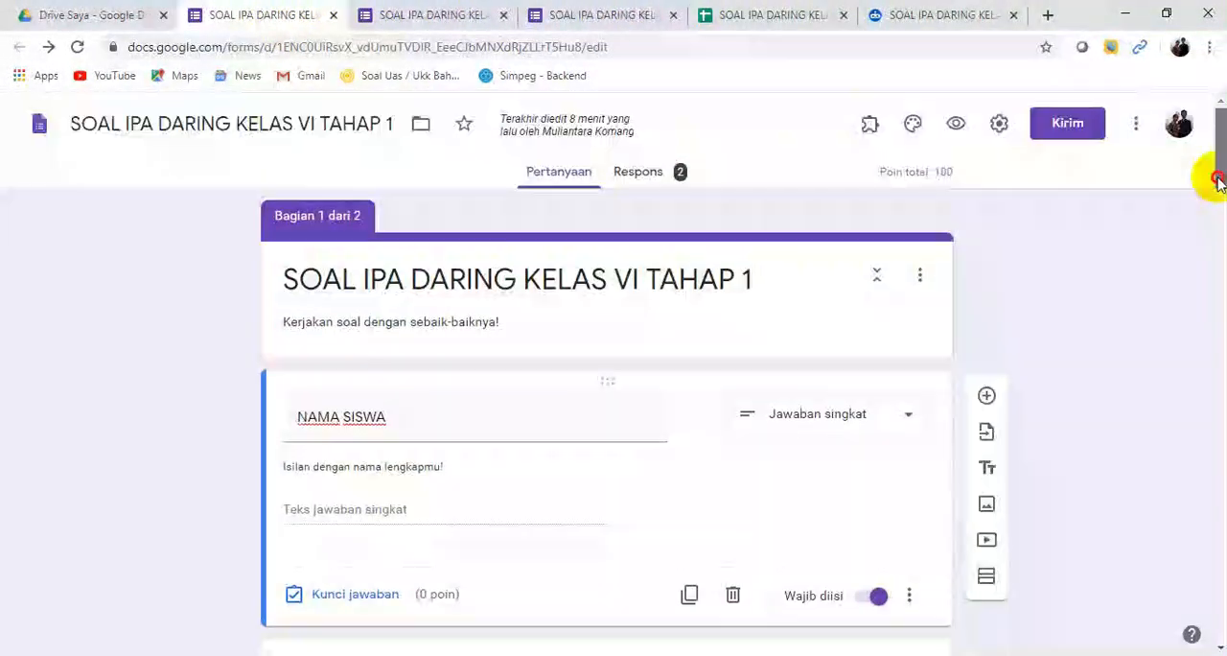
pyautogui.click(647, 179)
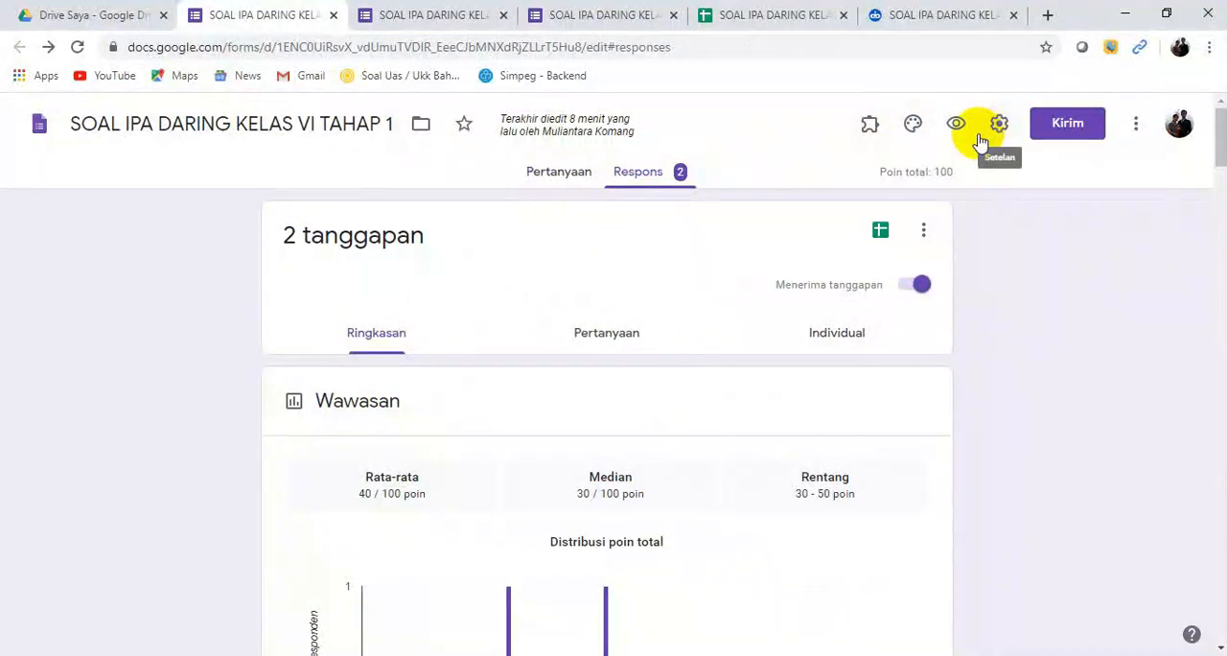
# Step: Check the newly recorded test response and its score in the already open response spreadsheet
pyautogui.click(881, 232)
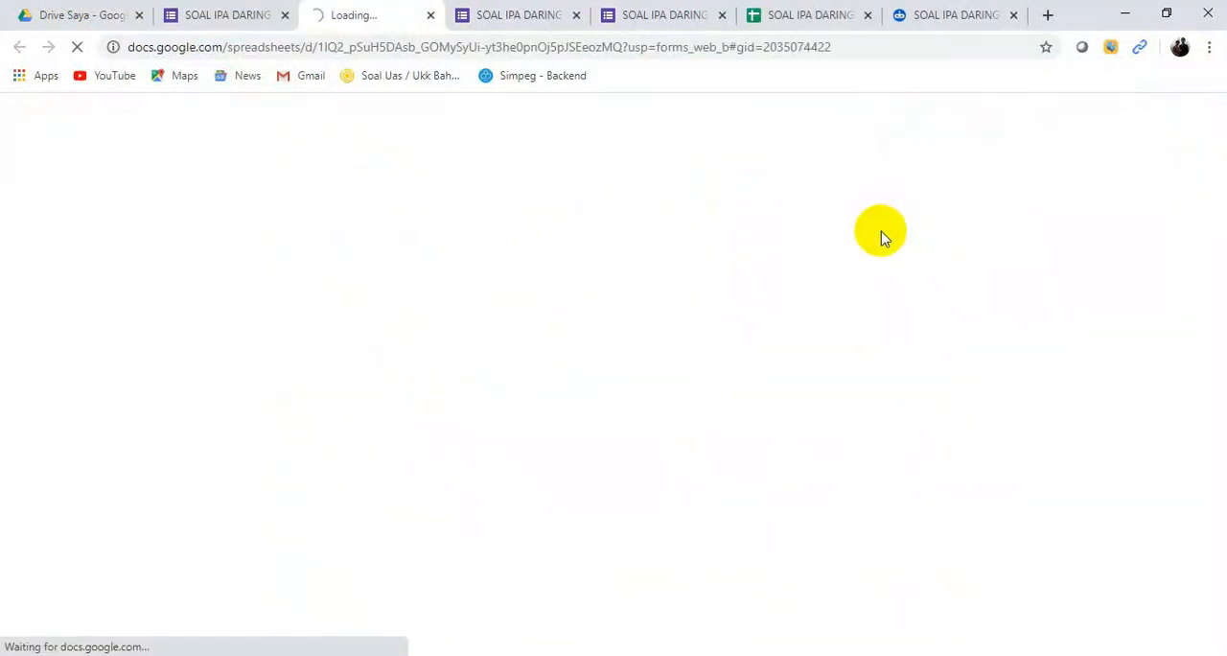
pyautogui.click(431, 16)
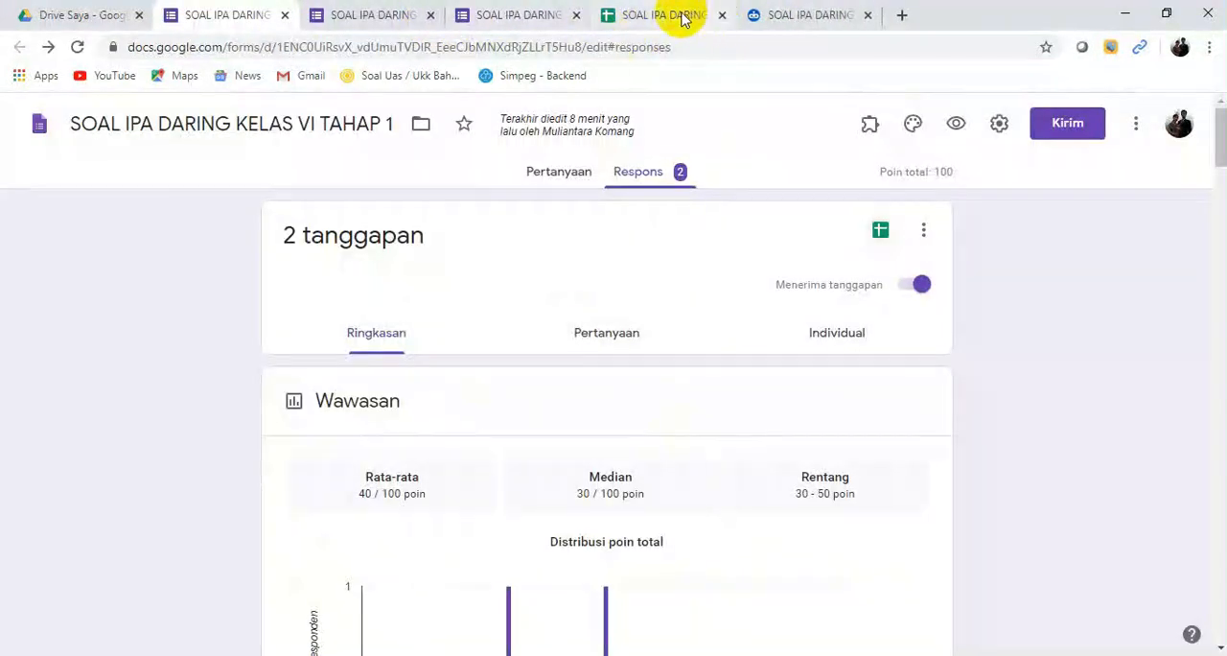
pyautogui.click(684, 19)
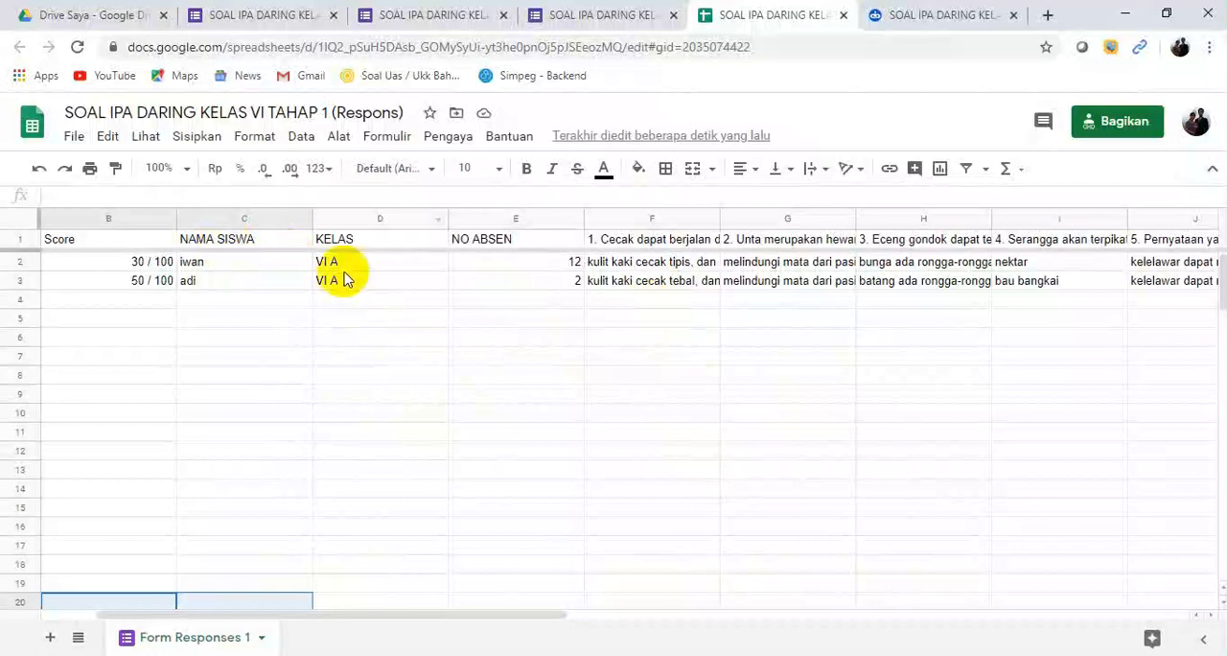
pyautogui.moveTo(301, 617); pyautogui.dragTo(250, 583)
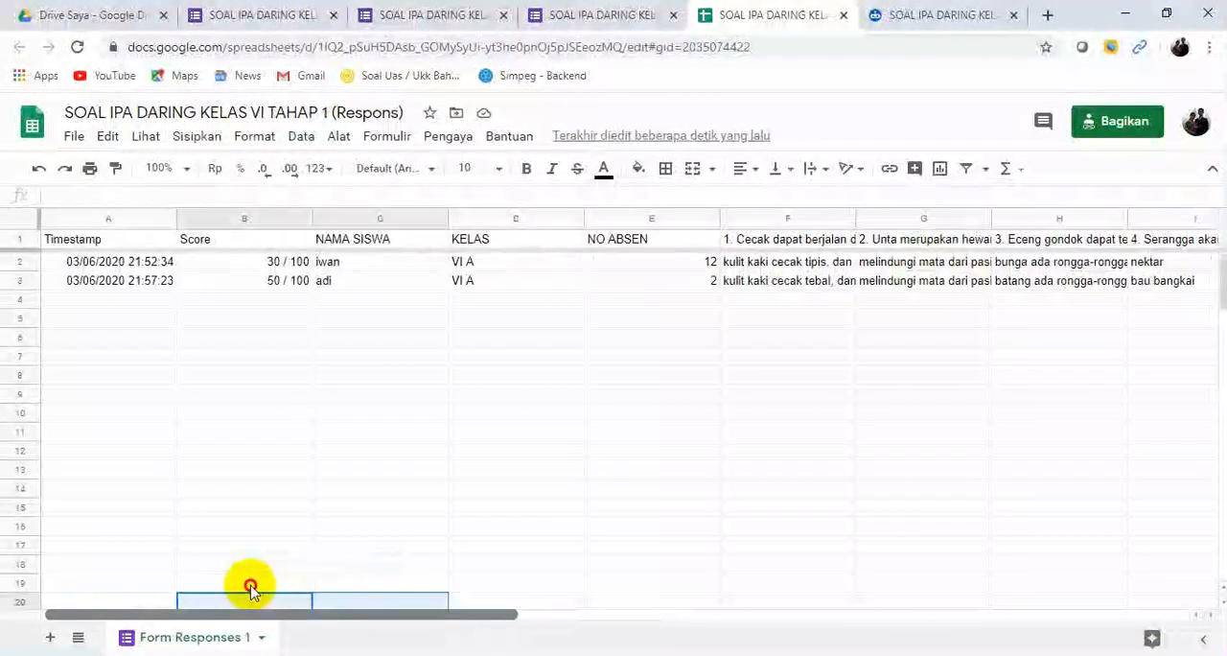
pyautogui.click(270, 280)
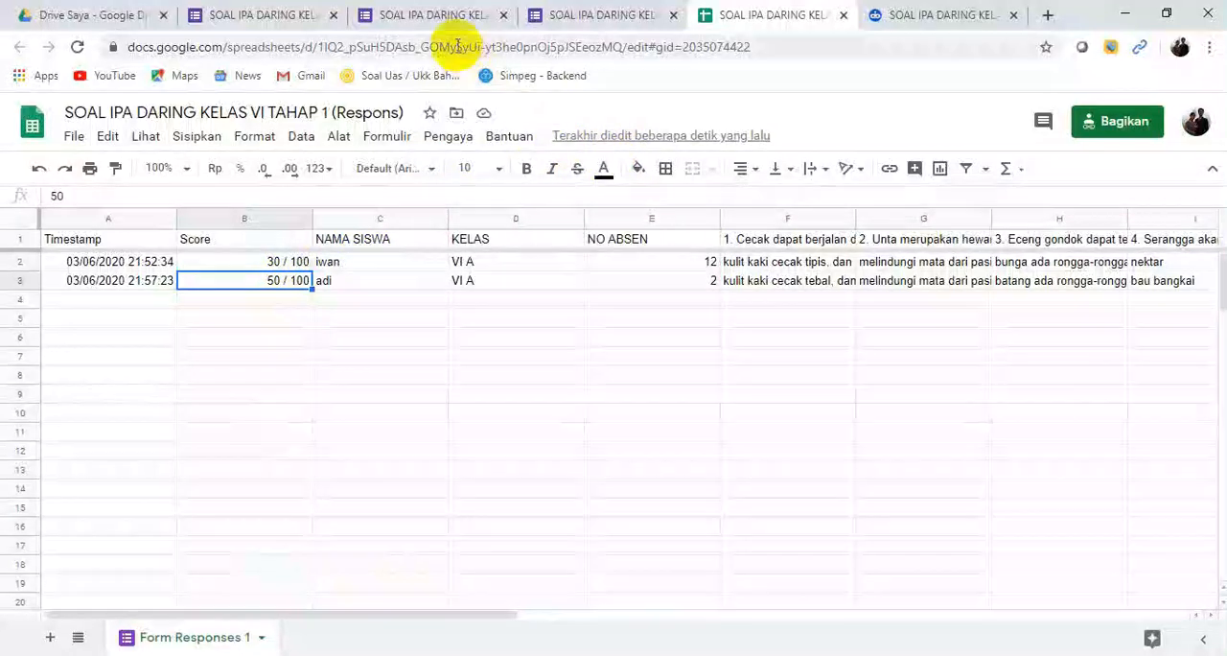
# Step: Return to the form's questions and copy its shortened sharing link from the send options
pyautogui.click(303, 19)
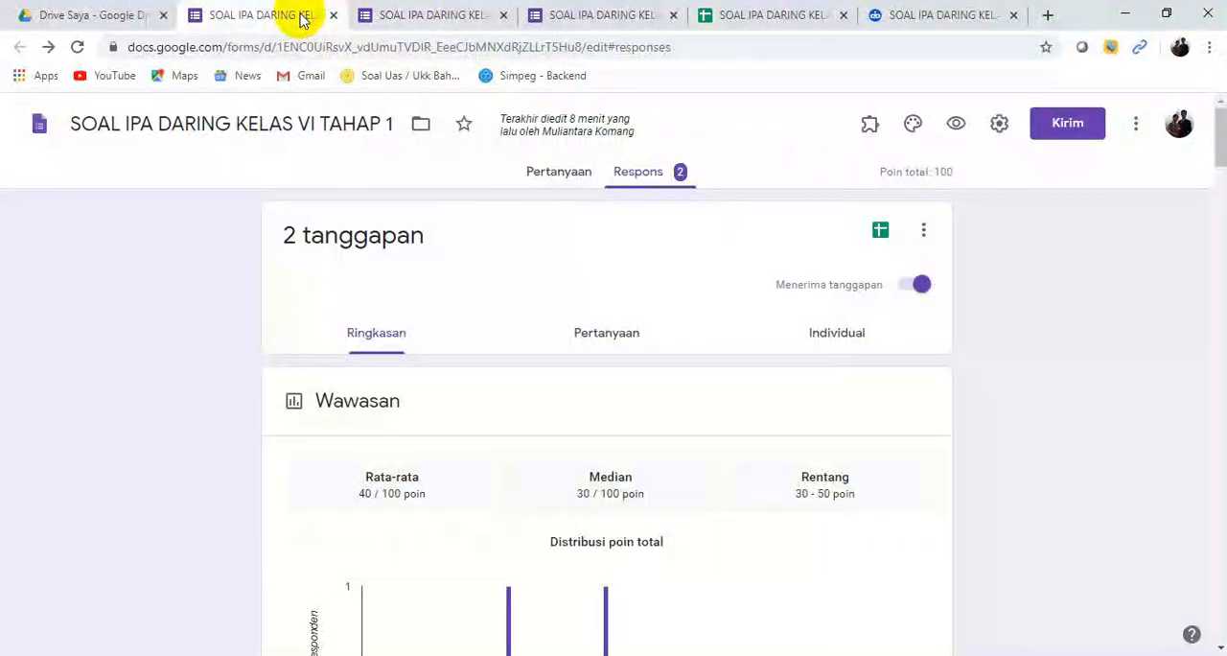
pyautogui.click(561, 176)
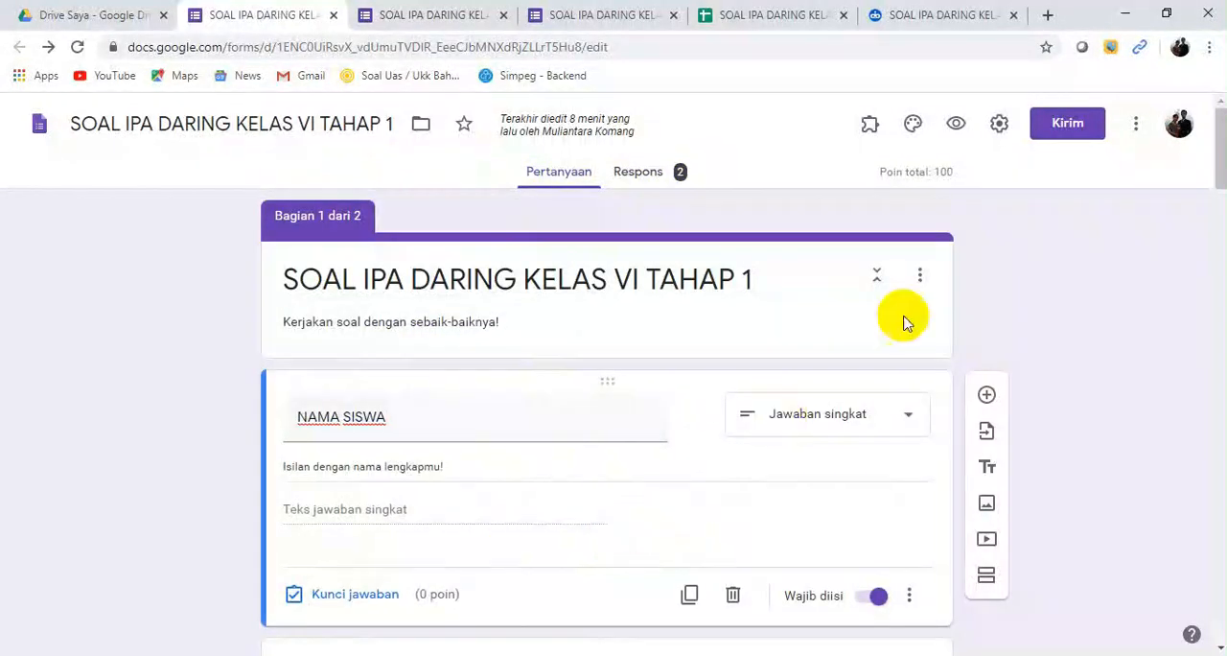
pyautogui.click(1060, 126)
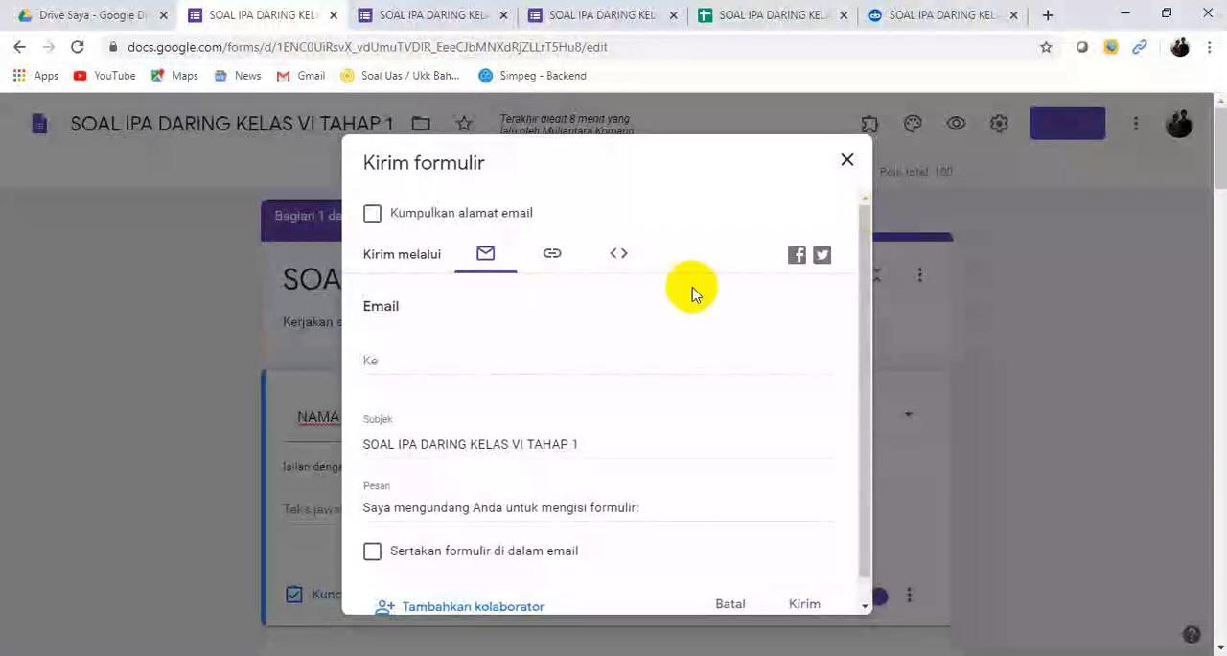
pyautogui.click(553, 261)
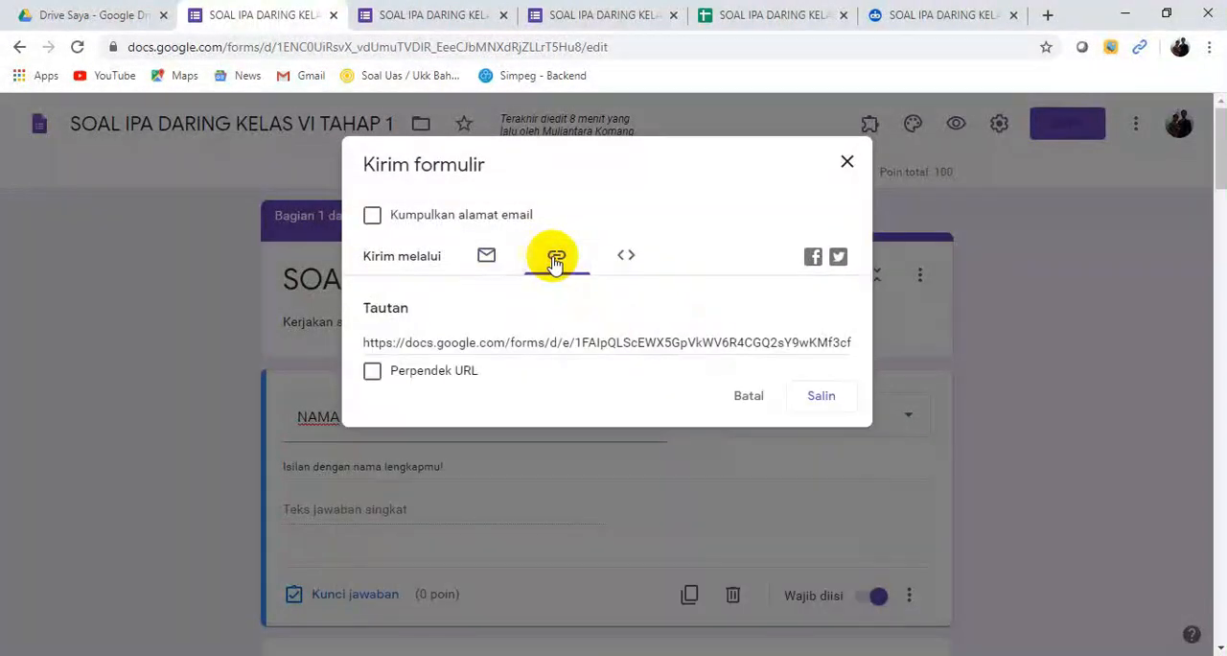
pyautogui.click(468, 343)
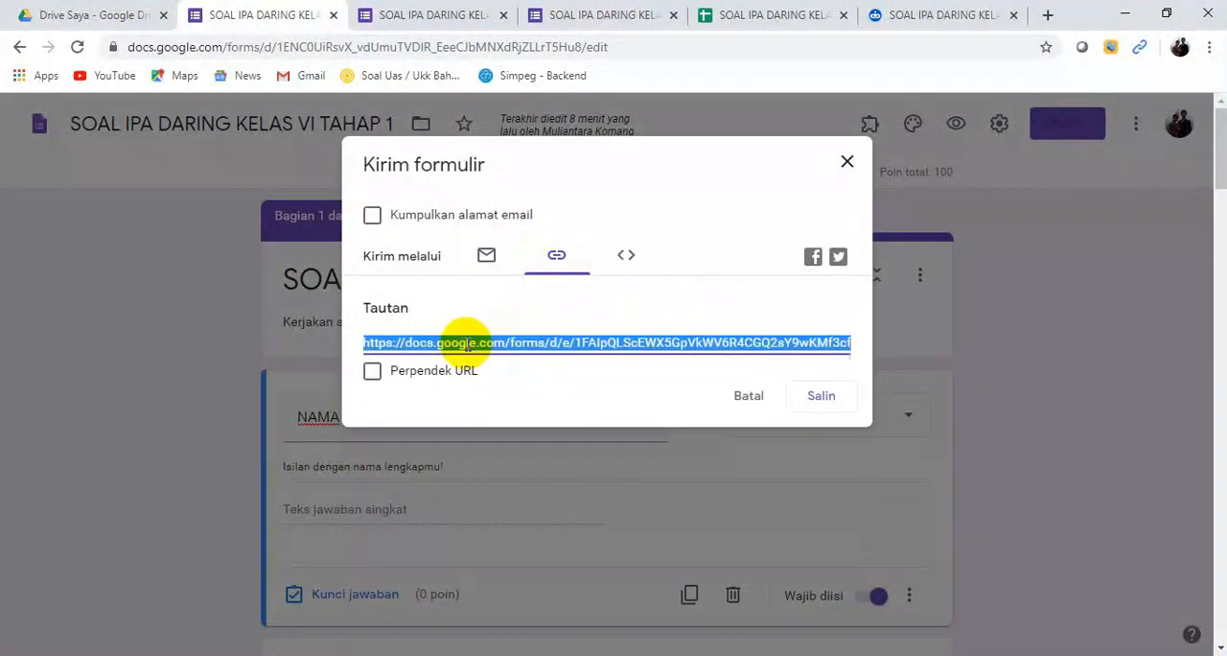
pyautogui.click(373, 373)
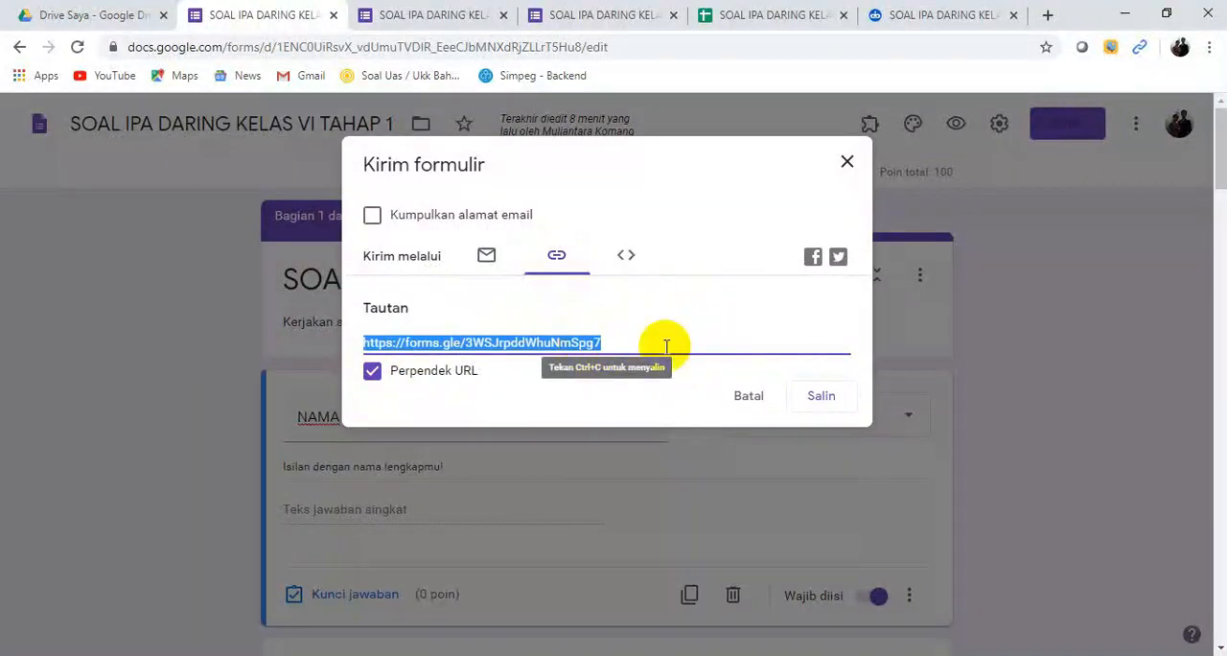
pyautogui.click(826, 403)
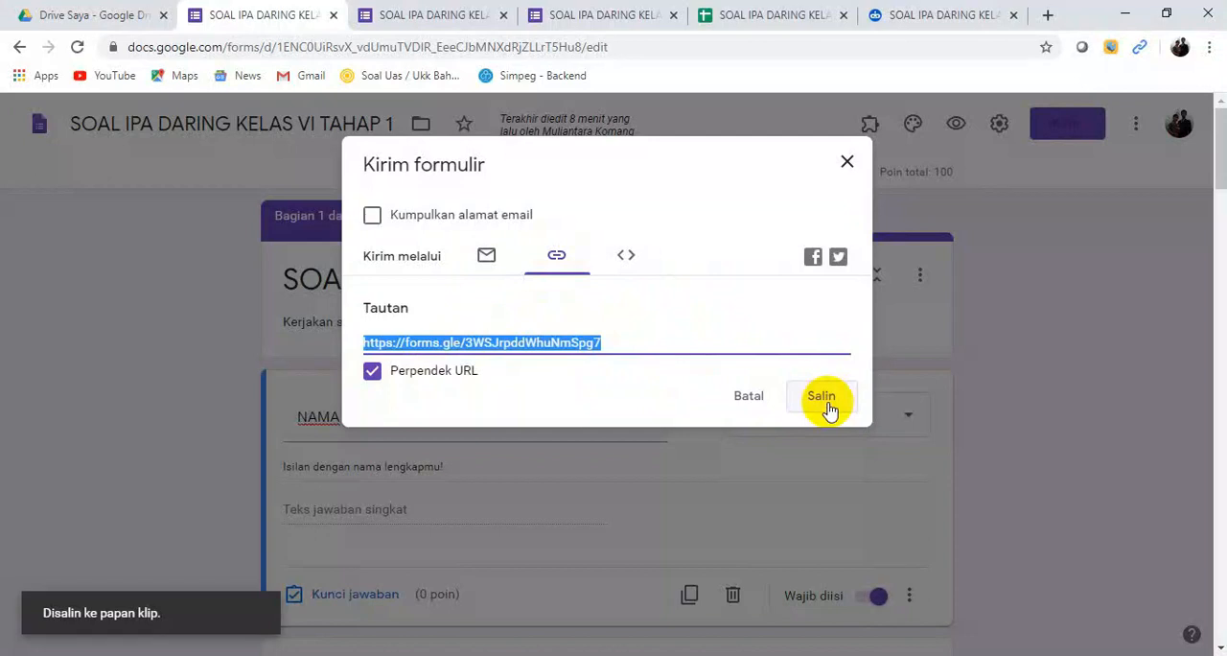
pyautogui.click(848, 163)
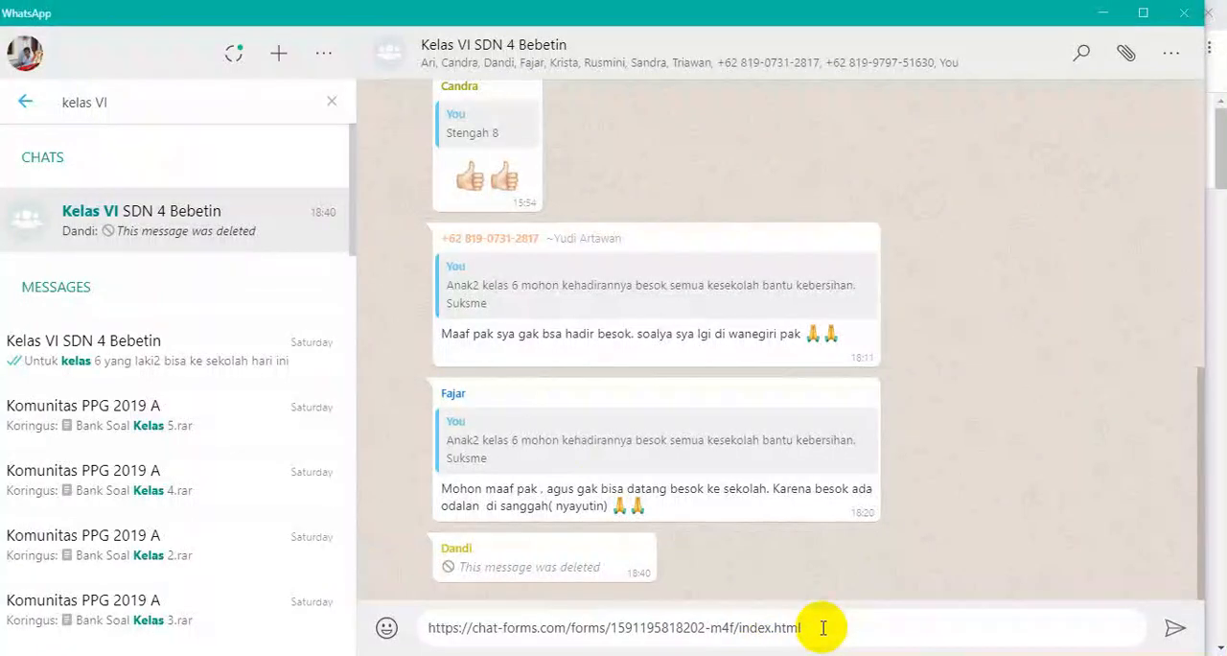
# Step: Switch to WhatsApp and delete the chat link from the message draft for the group Kelas VI SDN 4 Bebetin
pyautogui.moveTo(821, 628); pyautogui.dragTo(412, 628)
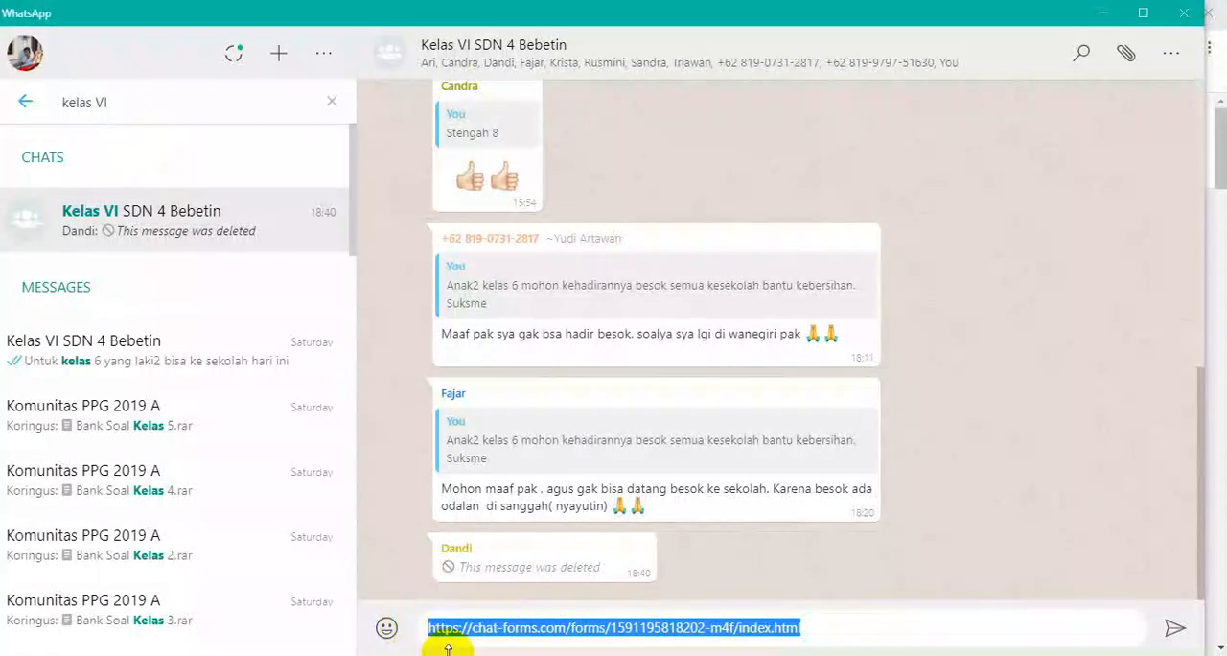
pyautogui.press('BackSpace')
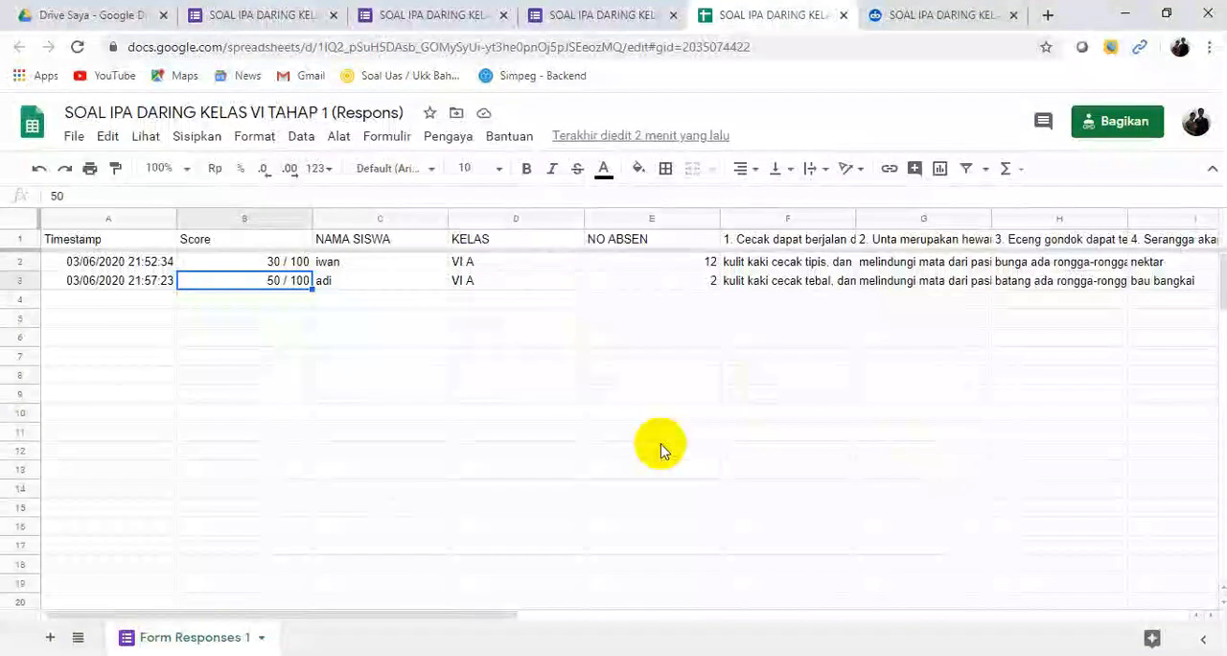
pyautogui.click(254, 17)
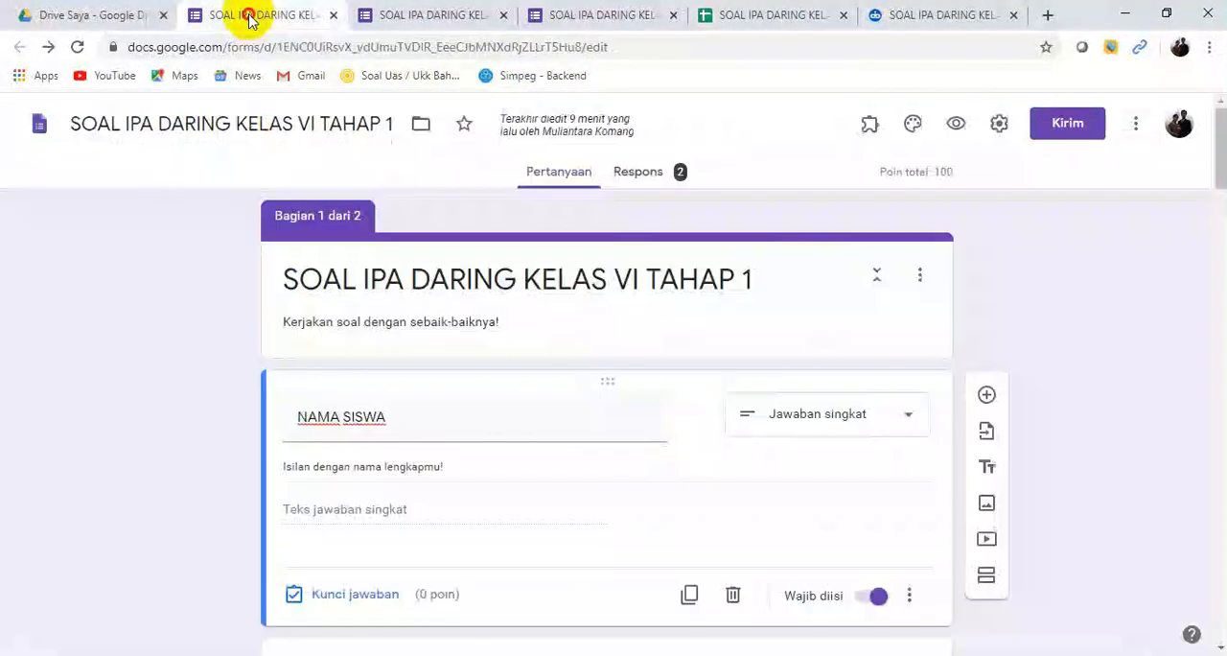
pyautogui.click(463, 19)
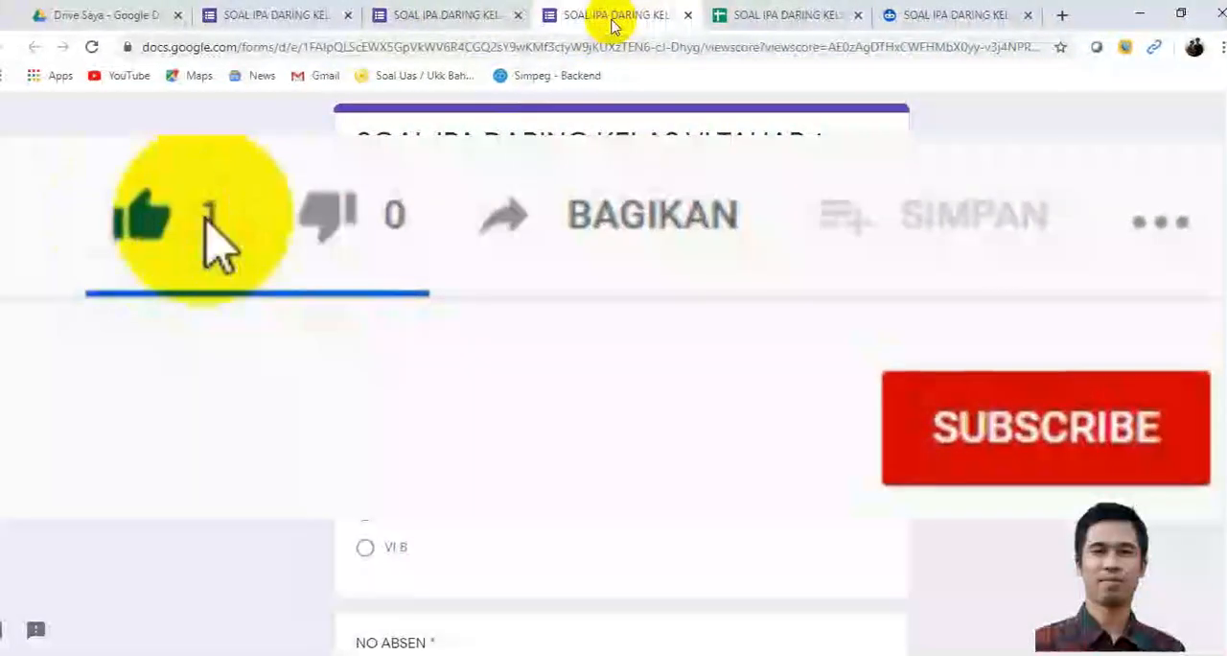
pyautogui.click(811, 19)
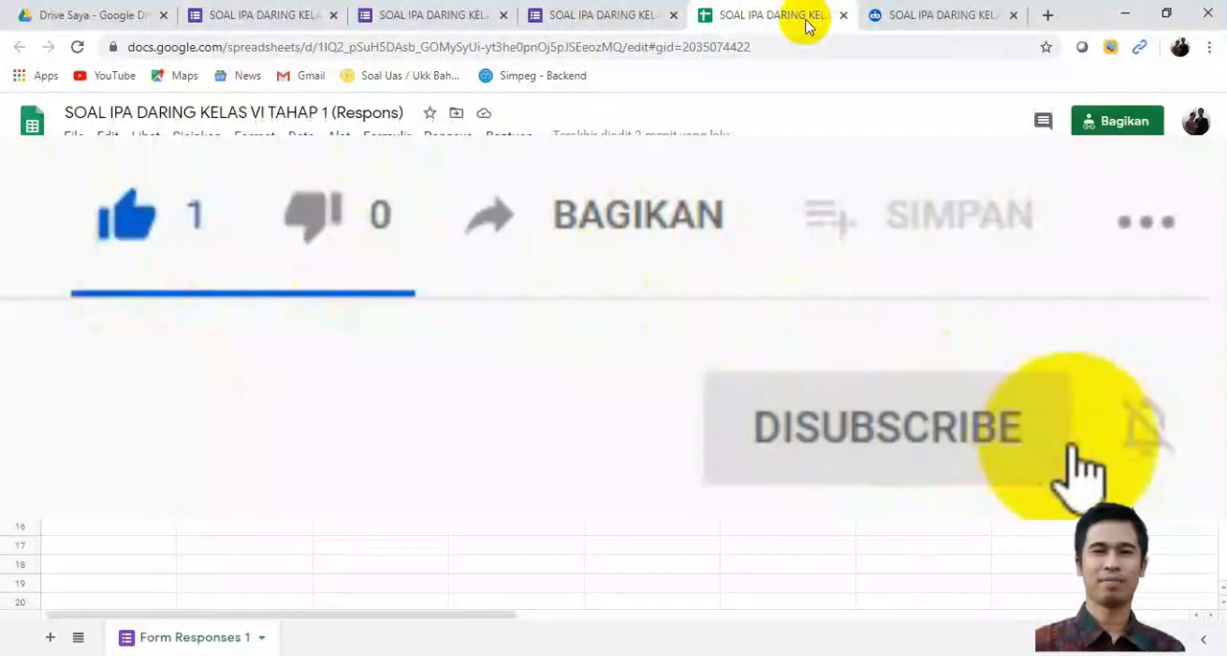
pyautogui.click(925, 19)
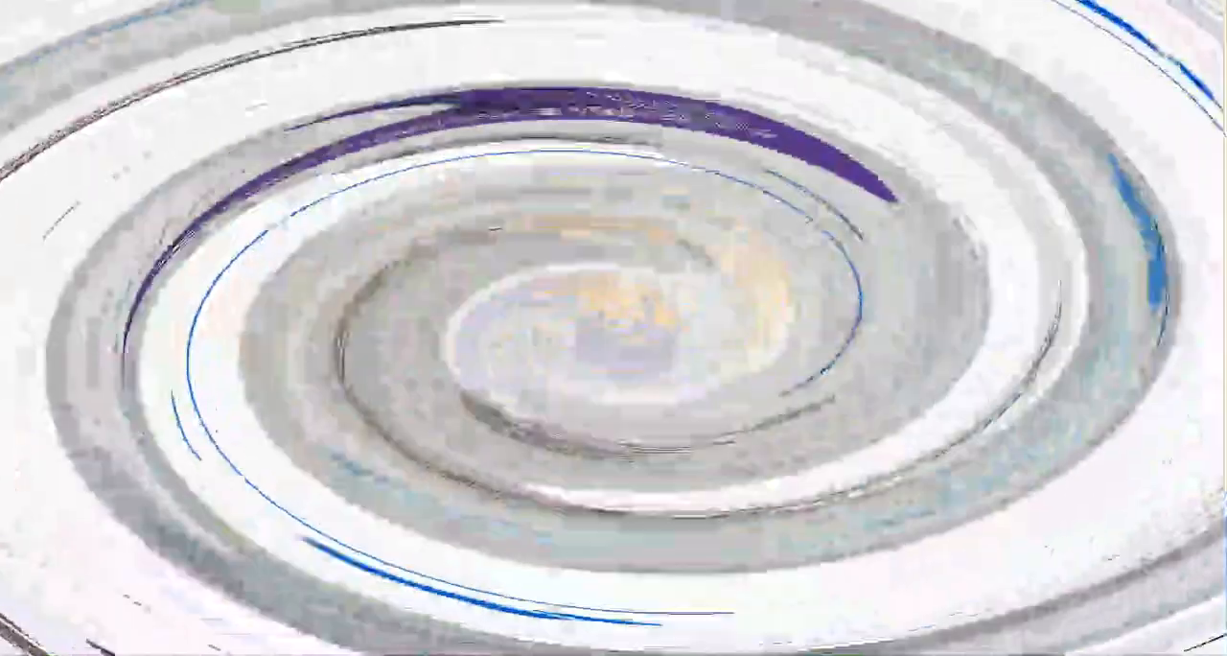